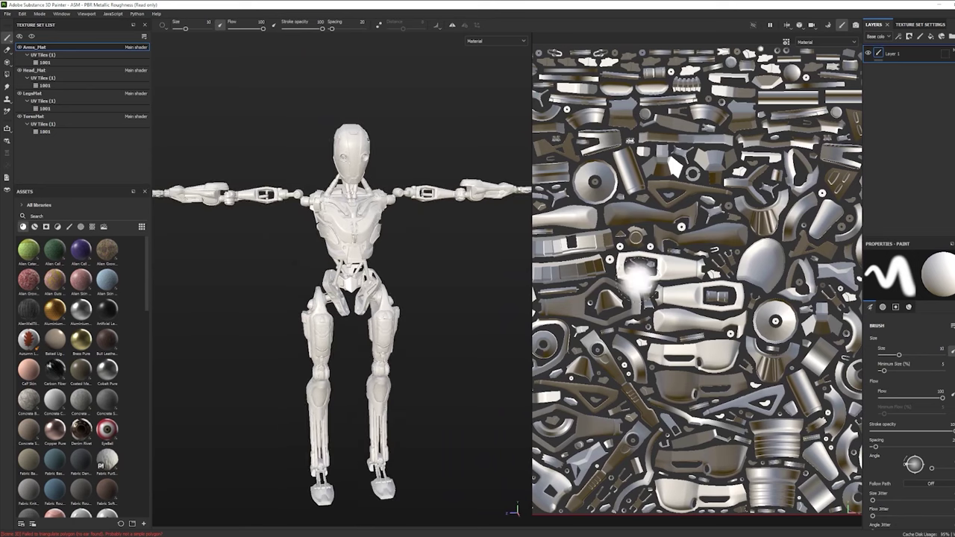
Step: View the robot in the 3D-only viewport and its UV layout in the 2D-only viewport
key("F2")
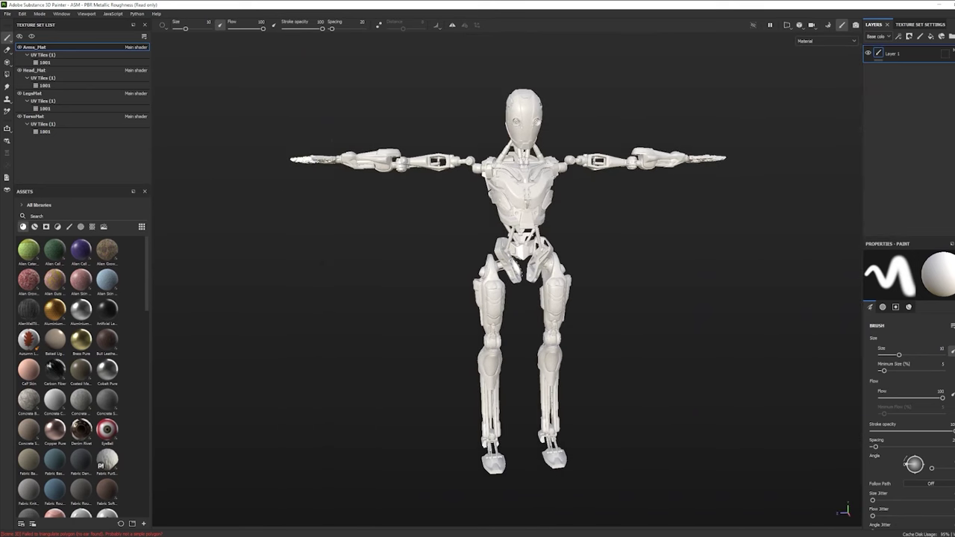
key("F3")
key("f")
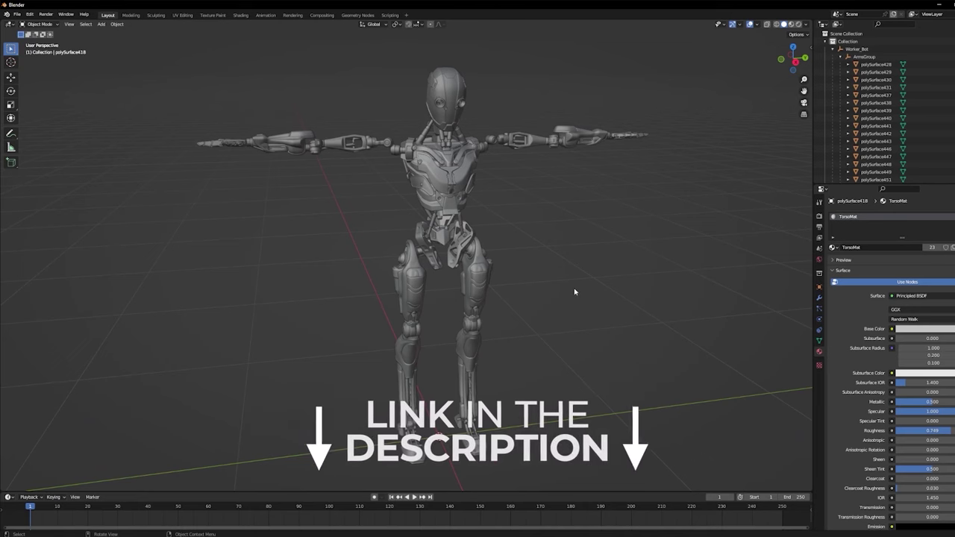
Step: In Blender, inspect the materials assigned to the robot's forearms, chest plate, thighs and head
middle_click_drag(574, 292, 556, 253)
left_click(527, 142)
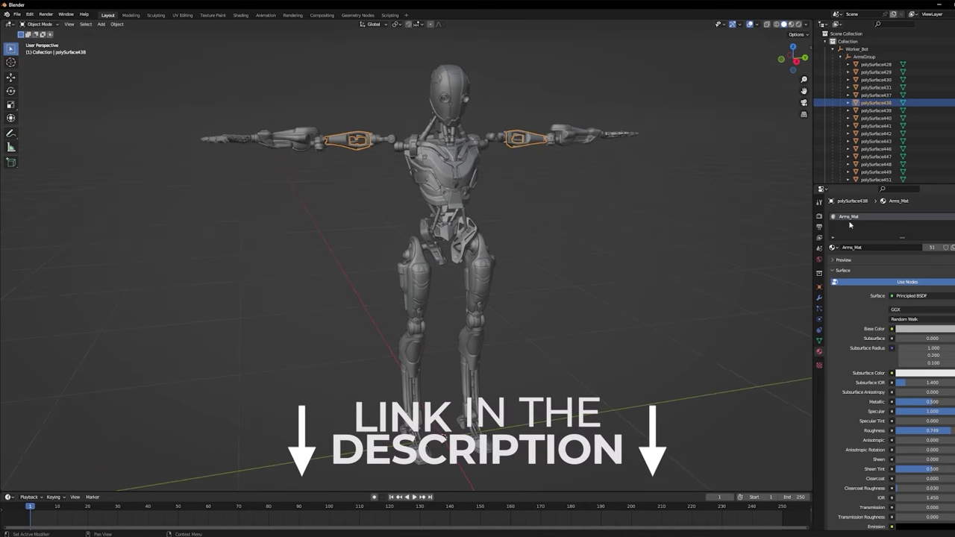
left_click(467, 175)
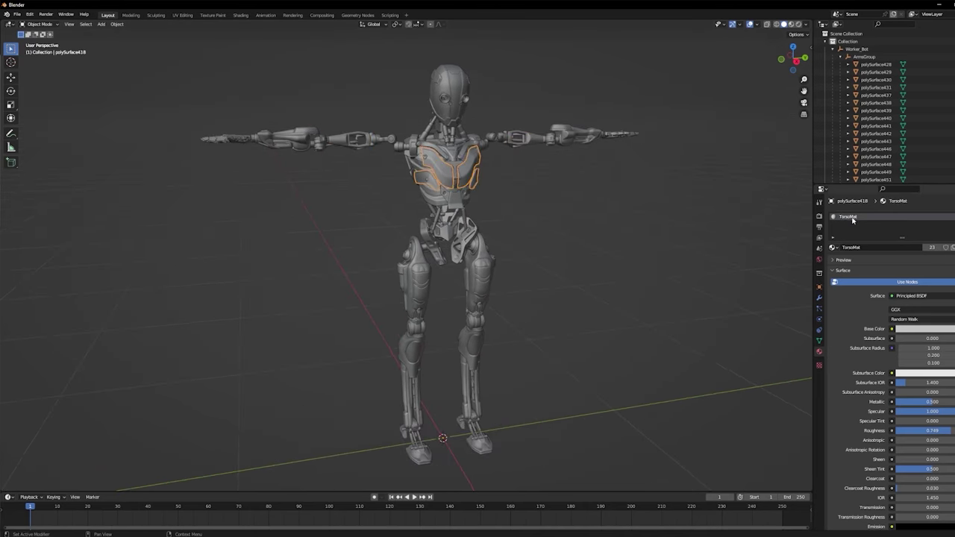
left_click(486, 265)
left_click(460, 90)
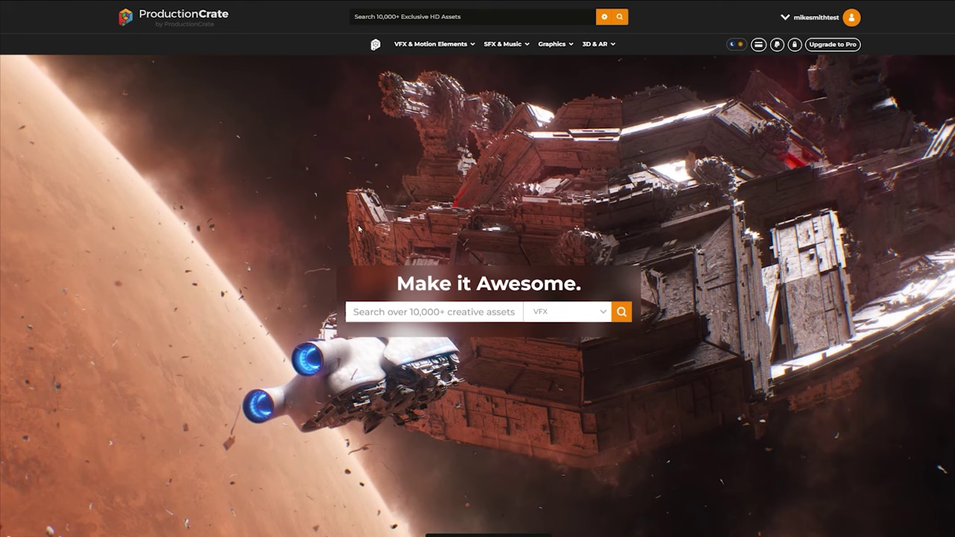
Step: Search the ProductionCrate website for "worker" and preview the Worker Robot among the 3D assets
type("worker")
key("Return")
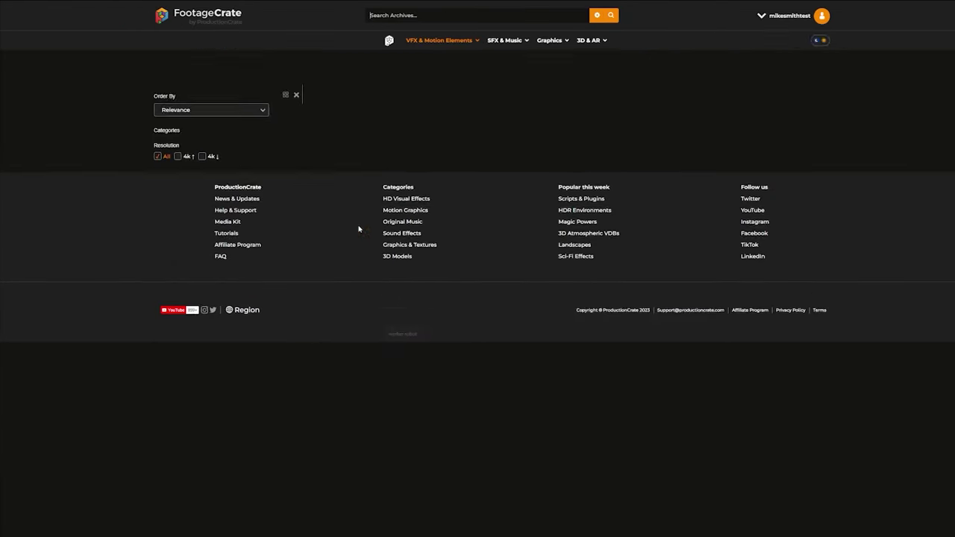
left_click(388, 215)
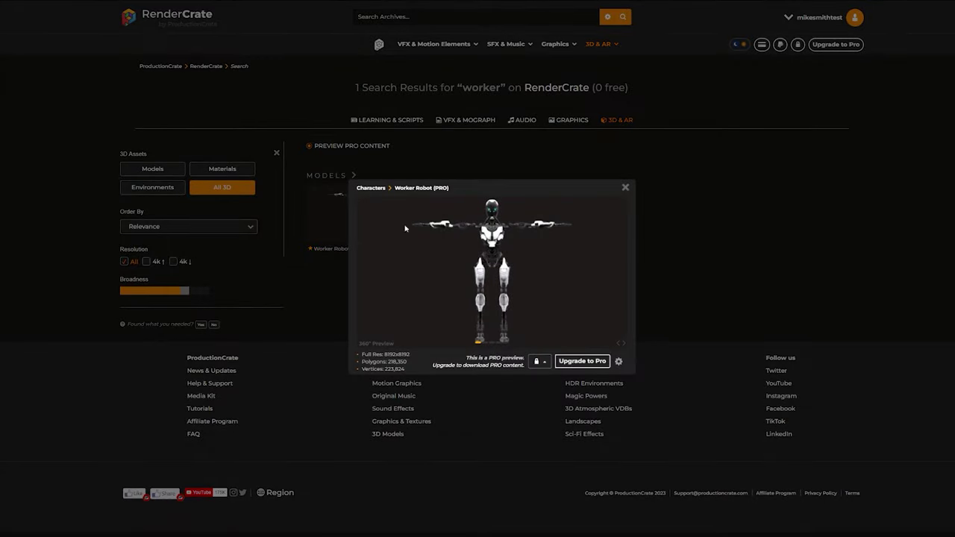
Step: Open the Worker Robot model's page and choose the free ZIP download format without textures
left_click(337, 302)
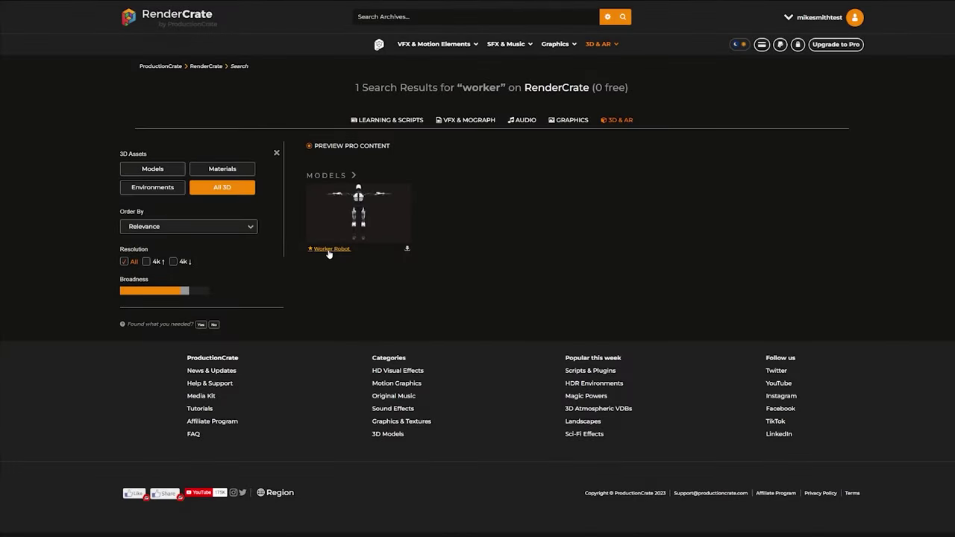
left_click(329, 251)
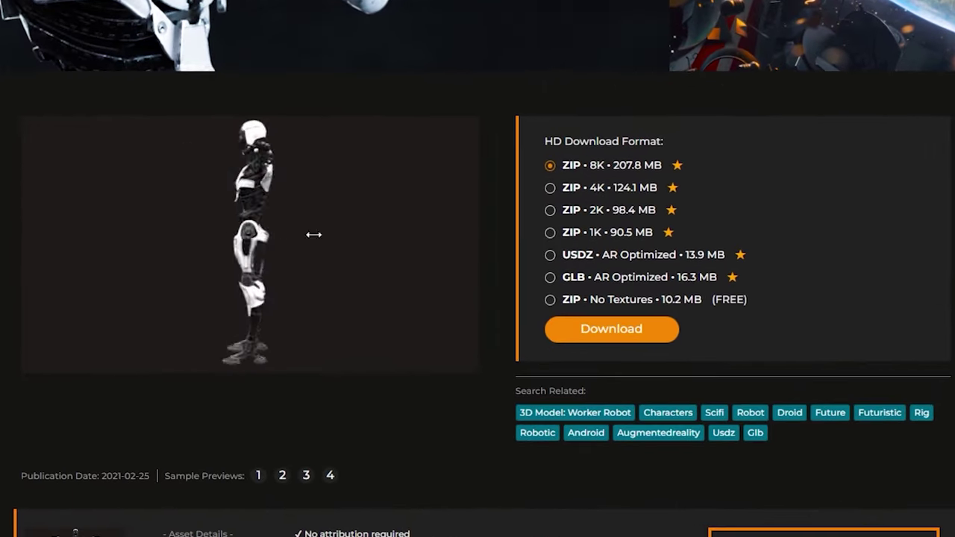
left_click(552, 301)
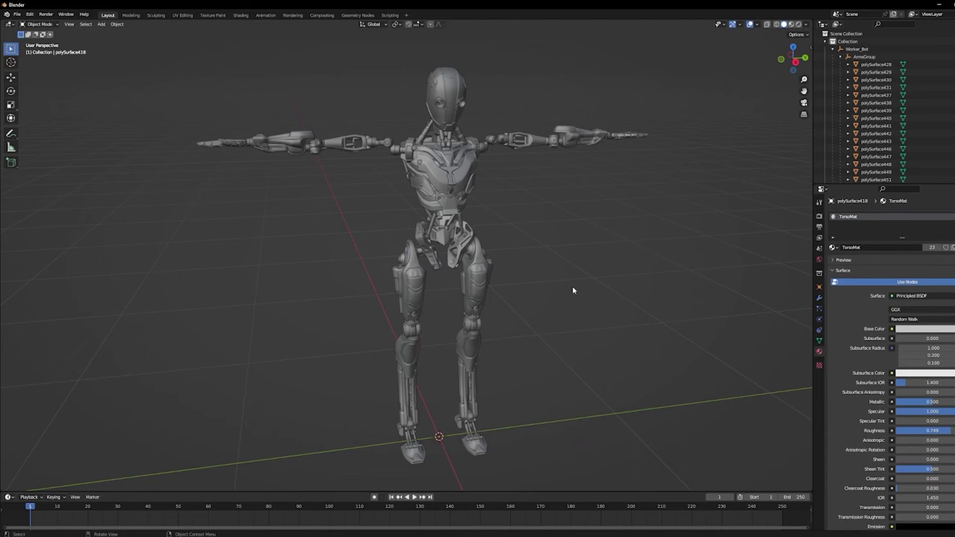
Step: Back in Blender, check which material each body part uses by selecting the forearms, chest plate, thighs and head in turn
middle_click_drag(573, 290, 535, 276)
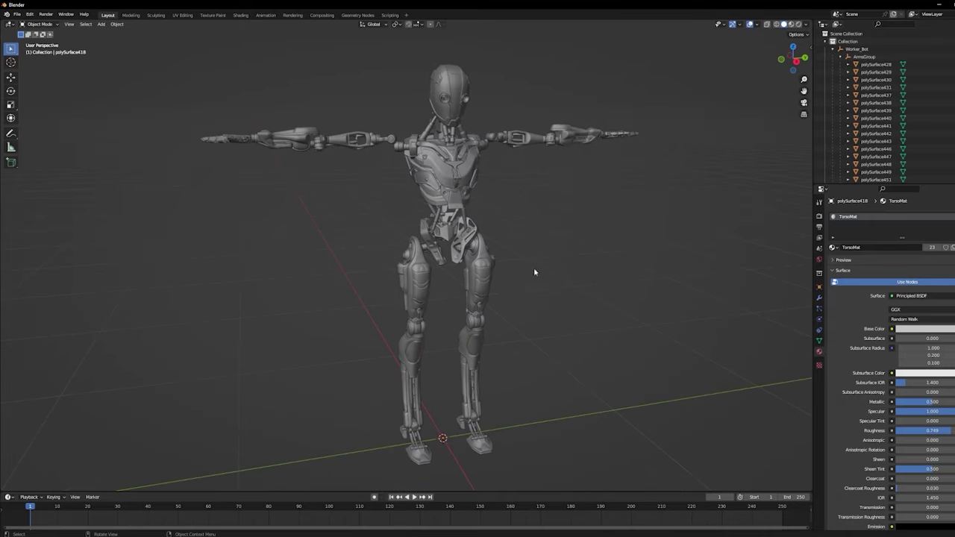
left_click(530, 144)
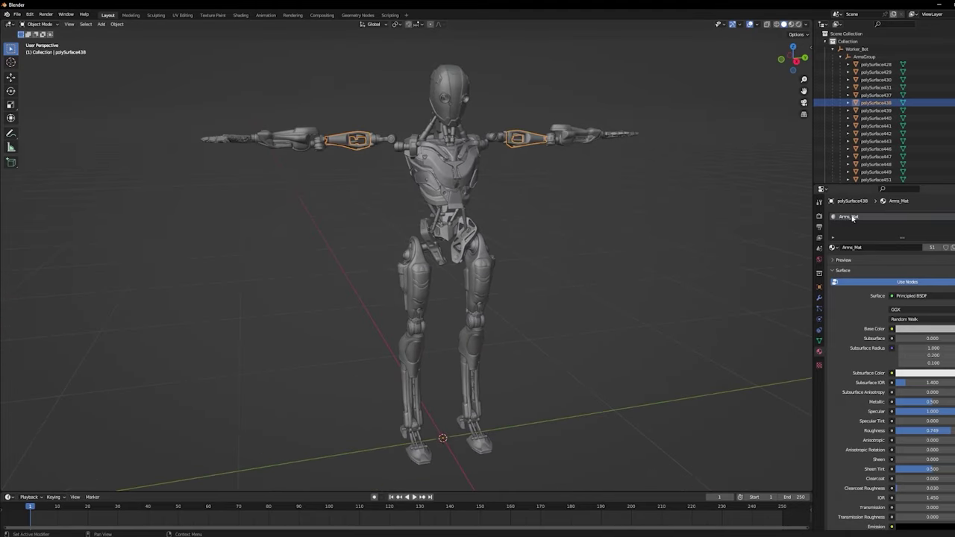
left_click(468, 176)
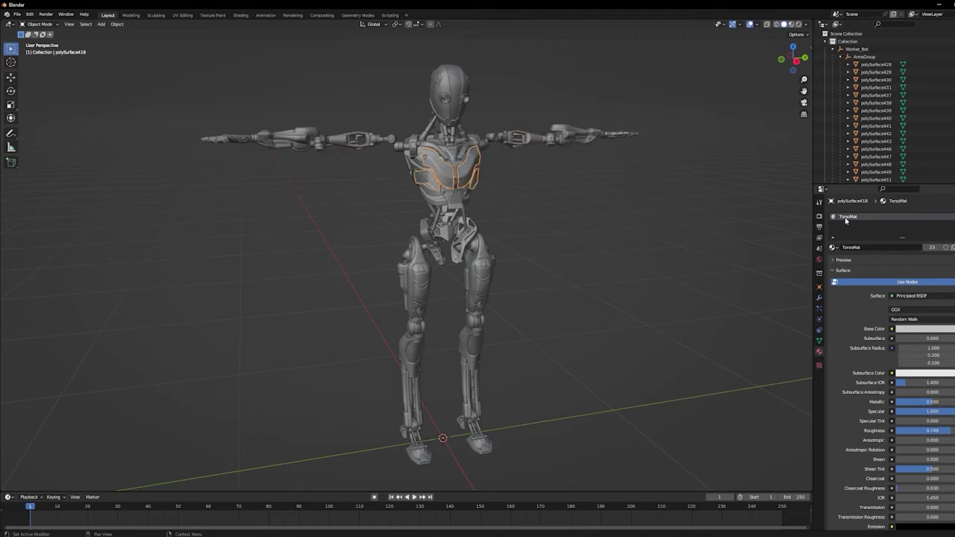
left_click(489, 264)
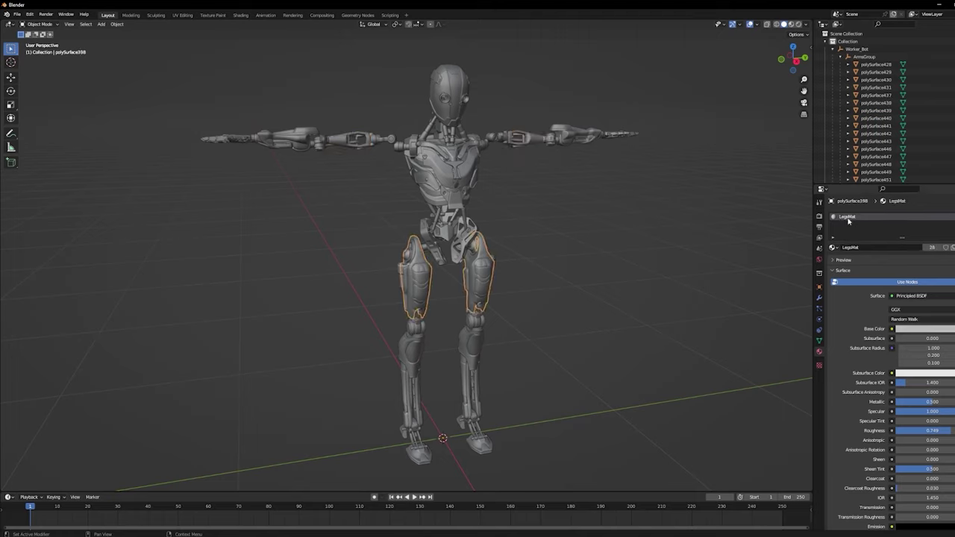
left_click(458, 92)
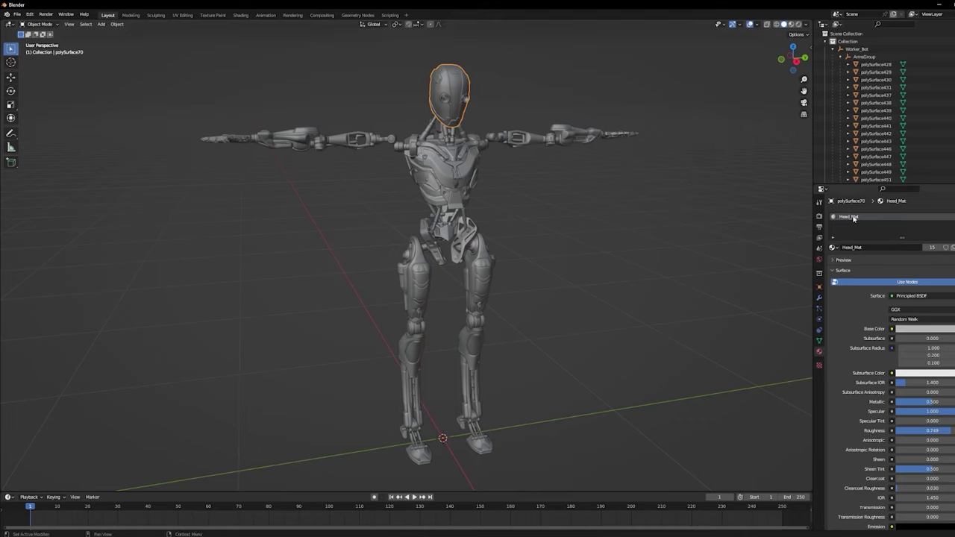
middle_click_drag(599, 218, 621, 298)
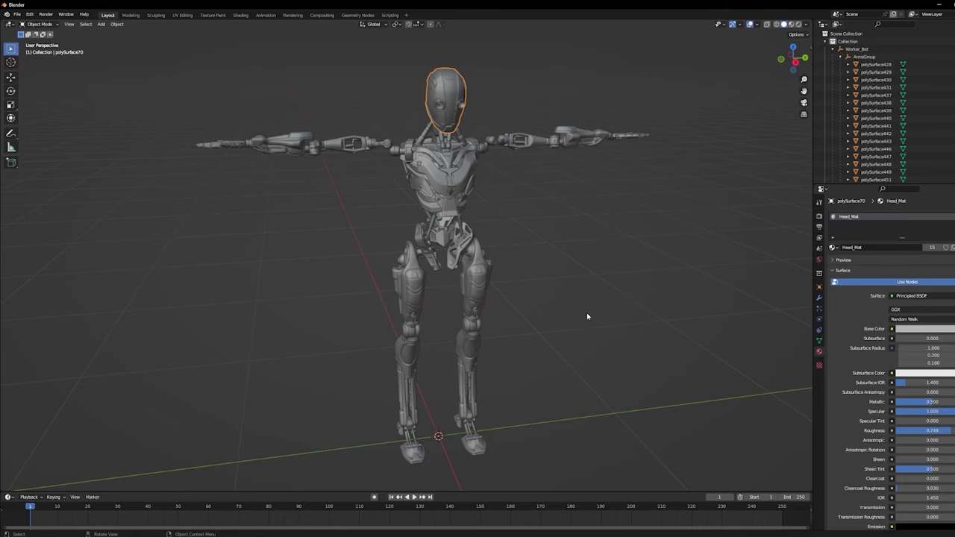
middle_click_drag(588, 317, 552, 320)
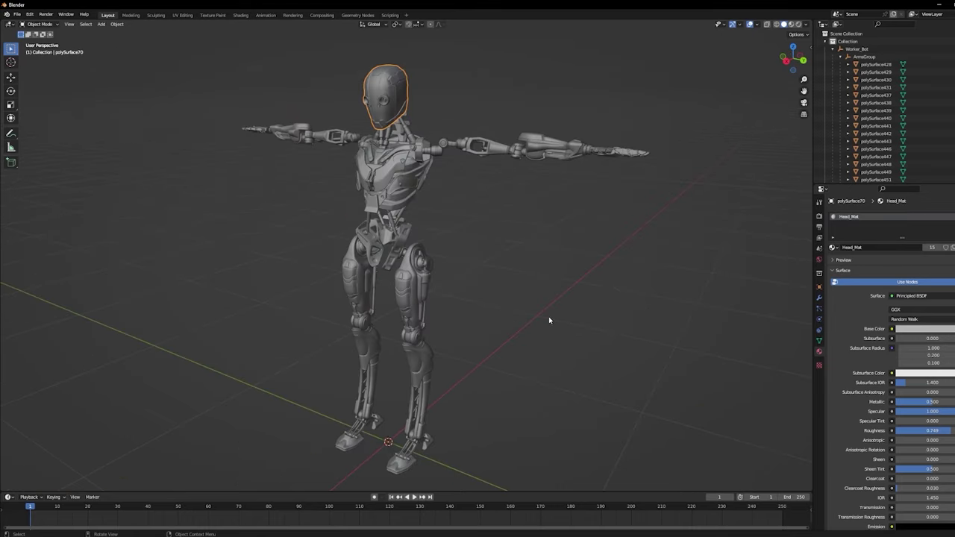
middle_click_drag(559, 320, 625, 326)
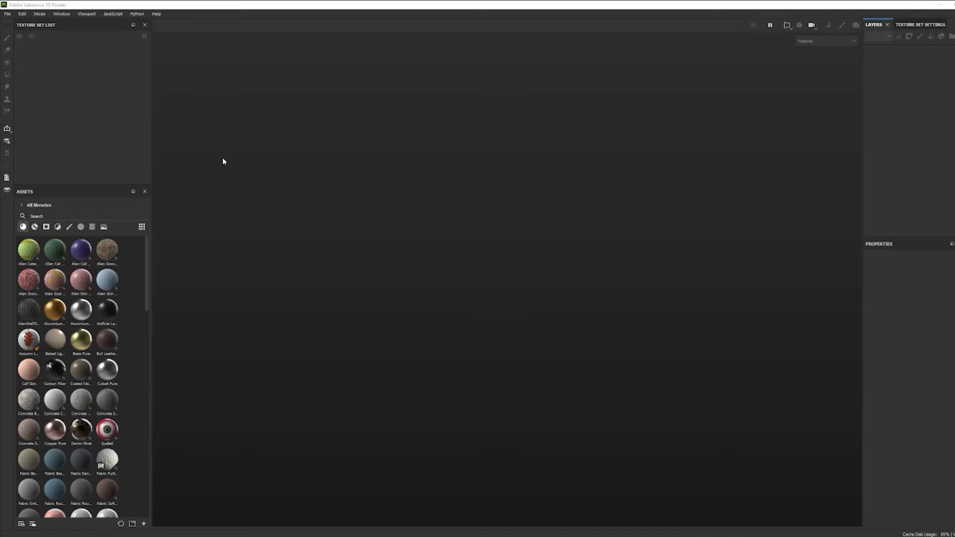
Step: In Substance 3D Painter, start a new project and choose Worker_Bot.fbx as its mesh file
left_click(8, 13)
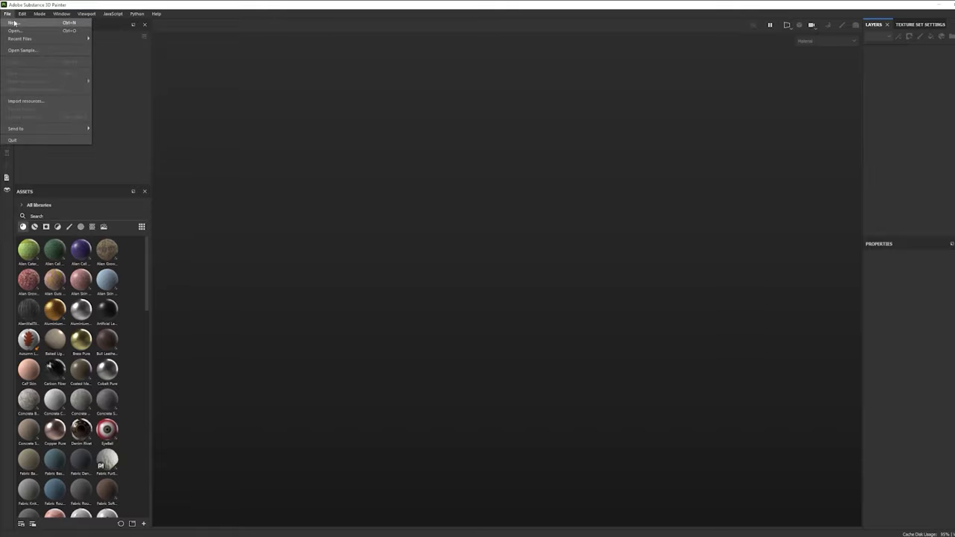
left_click(13, 24)
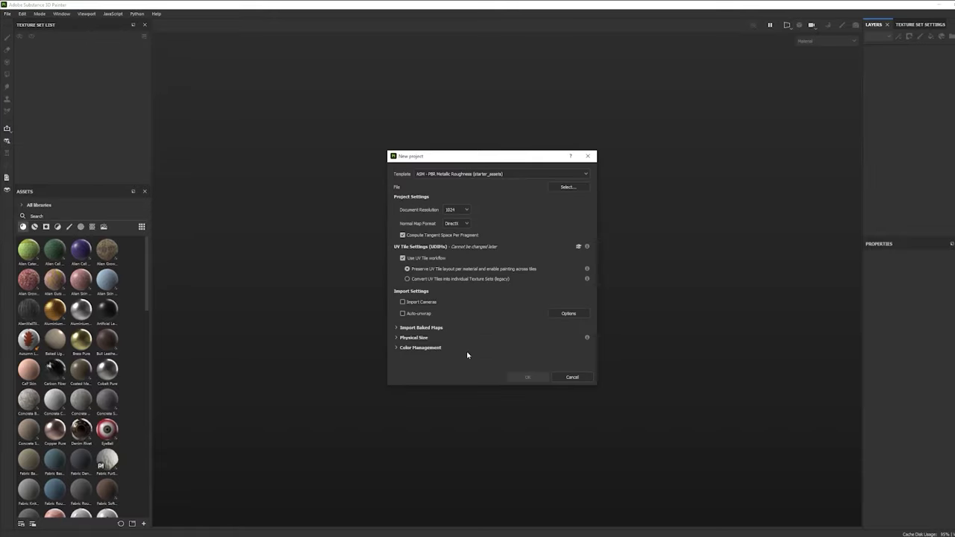
left_click(568, 187)
left_click(433, 104)
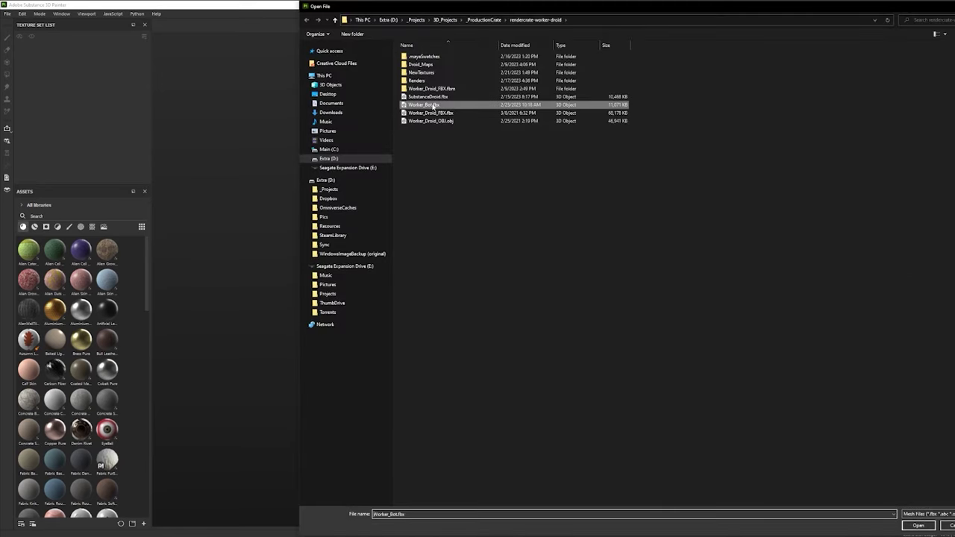
key("Return")
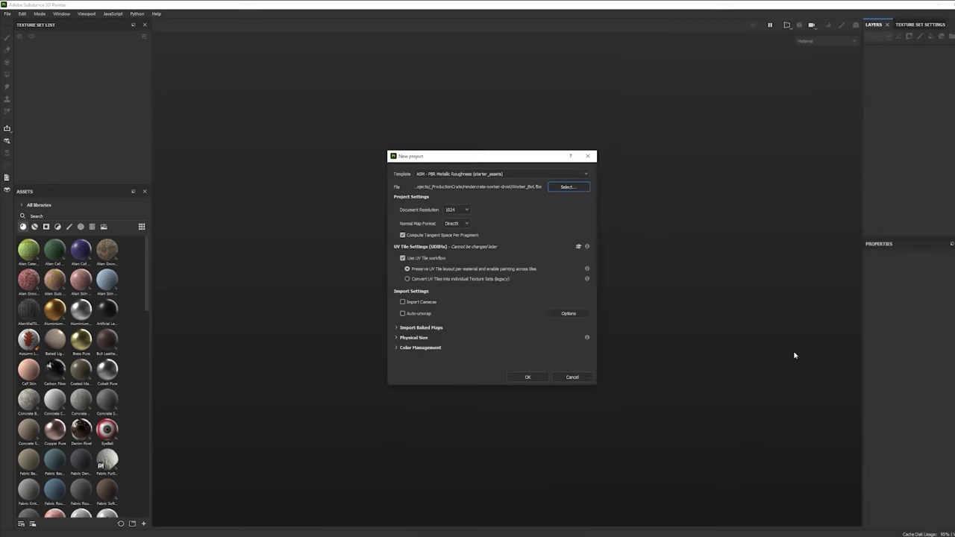
Step: Set the document resolution to 4096, expand the baked map import options and create the project
left_click(450, 211)
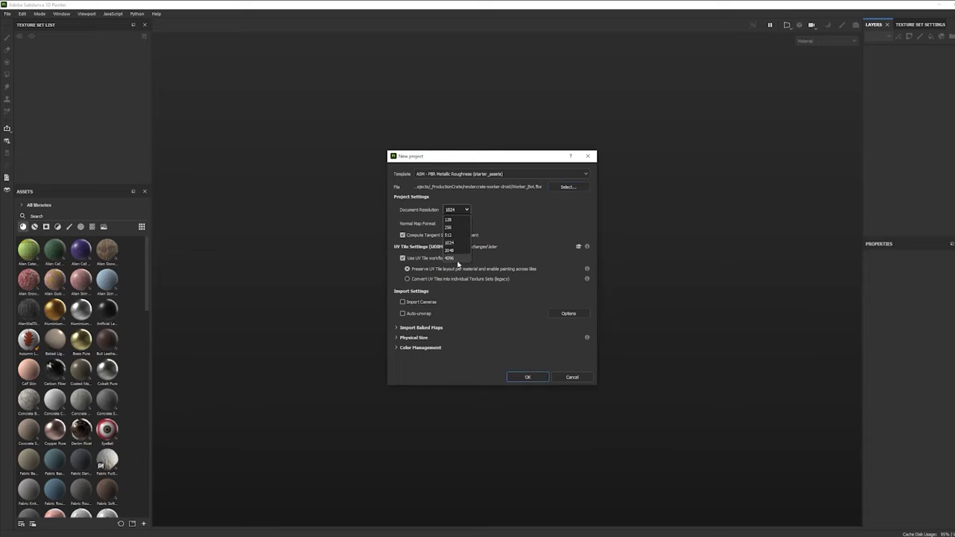
left_click(452, 257)
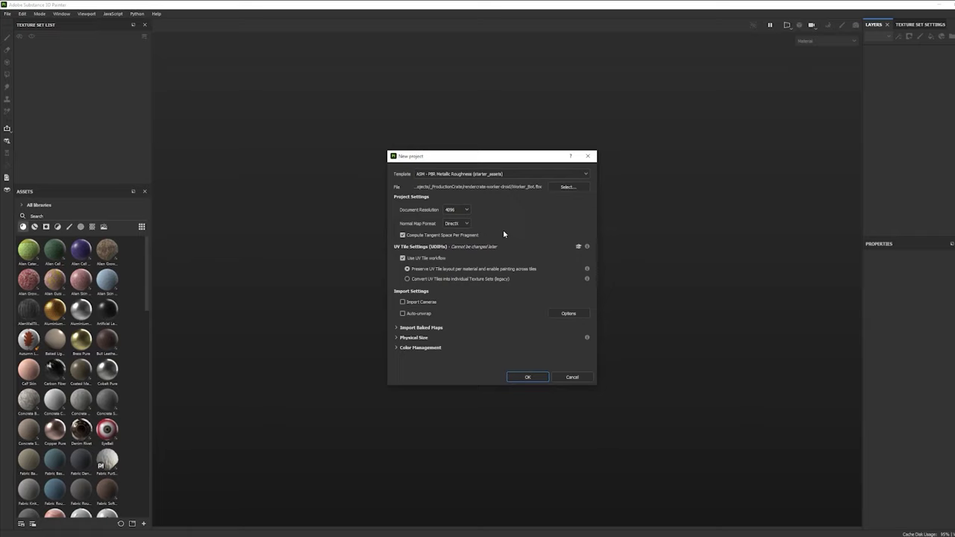
left_click(397, 329)
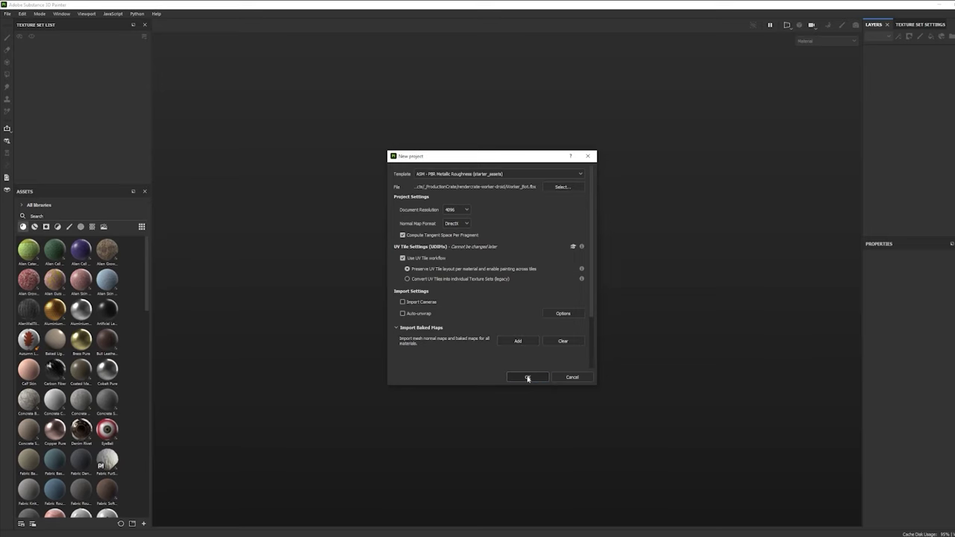
left_click(527, 378)
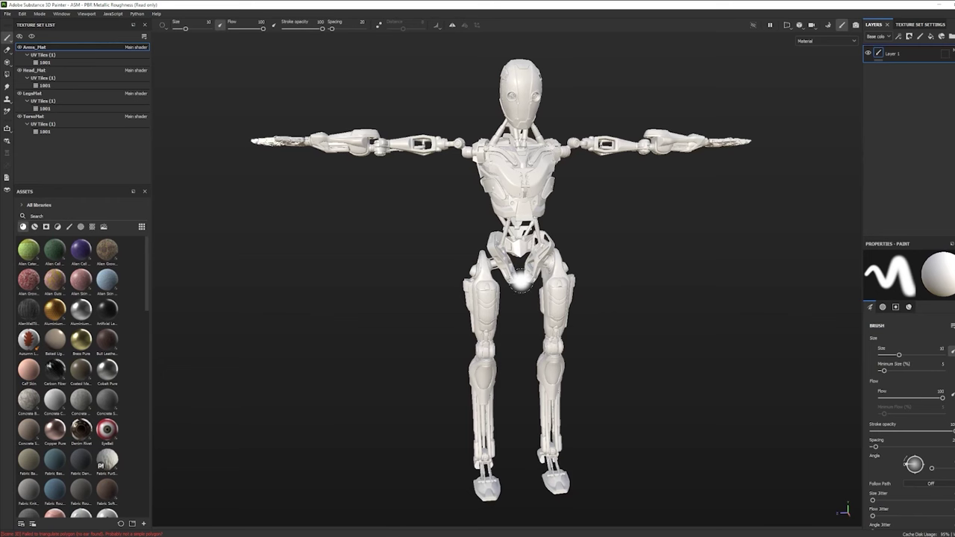
Step: Show the 3D and 2D views side by side and frame both the robot and its UV layout
key("F1")
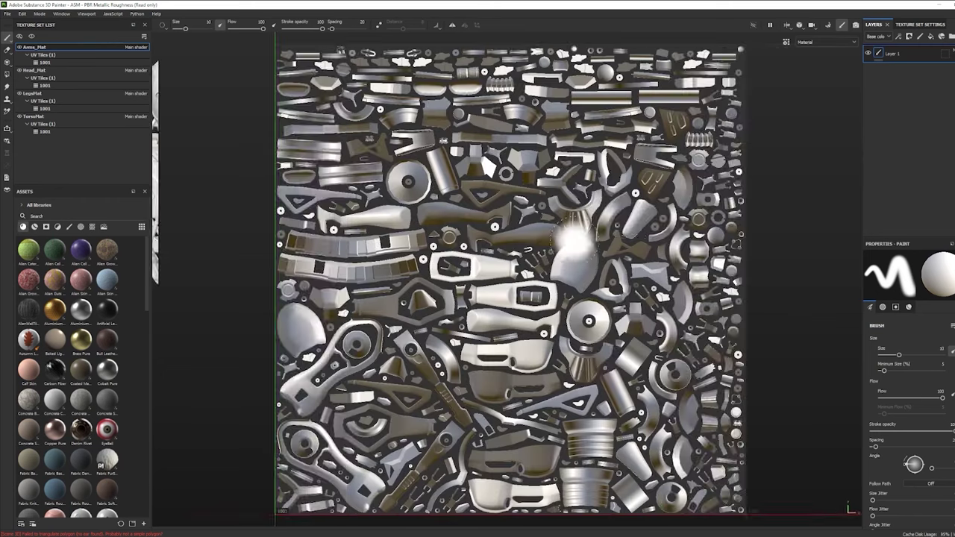
middle_click_drag(458, 260, 415, 304, "alt")
right_click_drag(416, 305, 364, 266, "alt")
middle_click_drag(363, 266, 401, 259, "alt")
right_click_drag(702, 286, 655, 263, "alt")
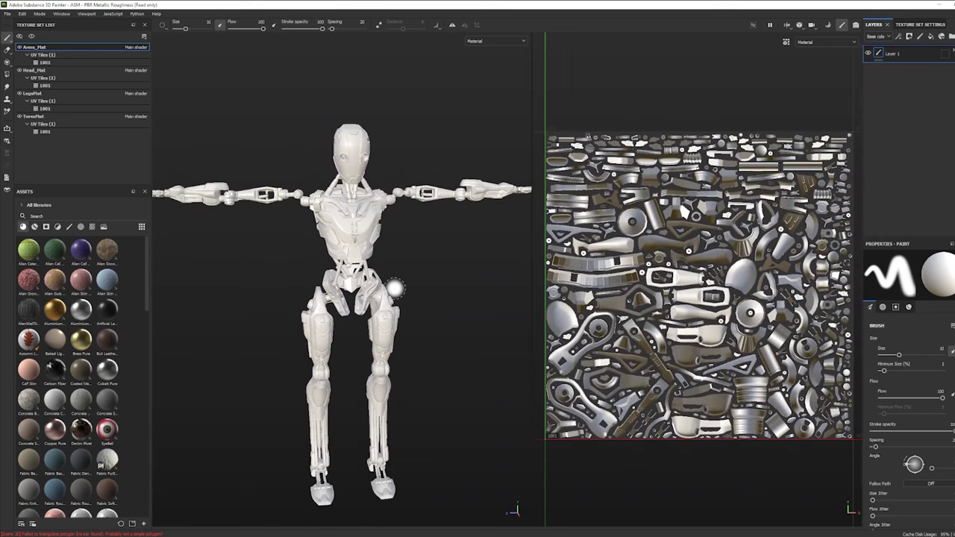
Step: View the robot in 3D only, then its UV layout in 2D only, and return to the split view
key("F2")
middle_click_drag(511, 300, 517, 267, "alt")
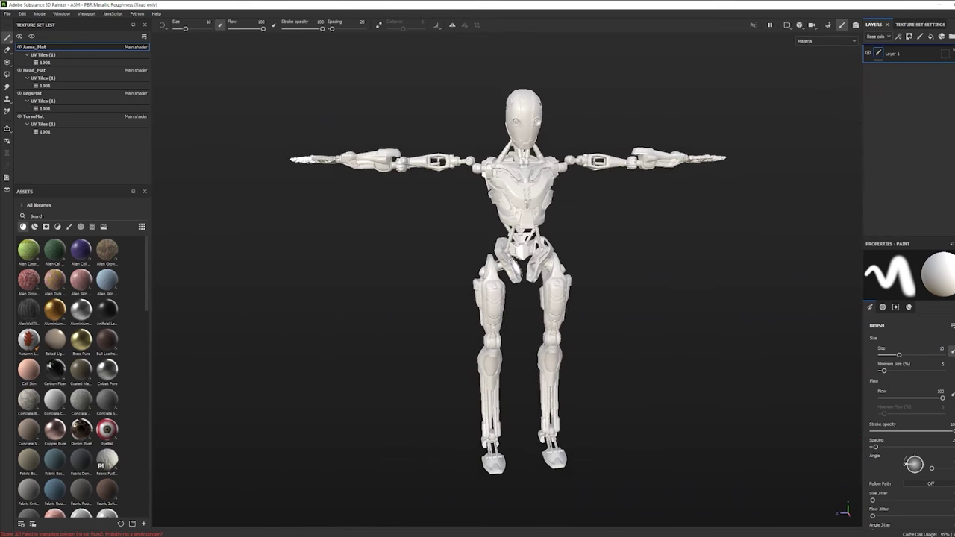
key("F3")
scroll(550, 277, "up", 3)
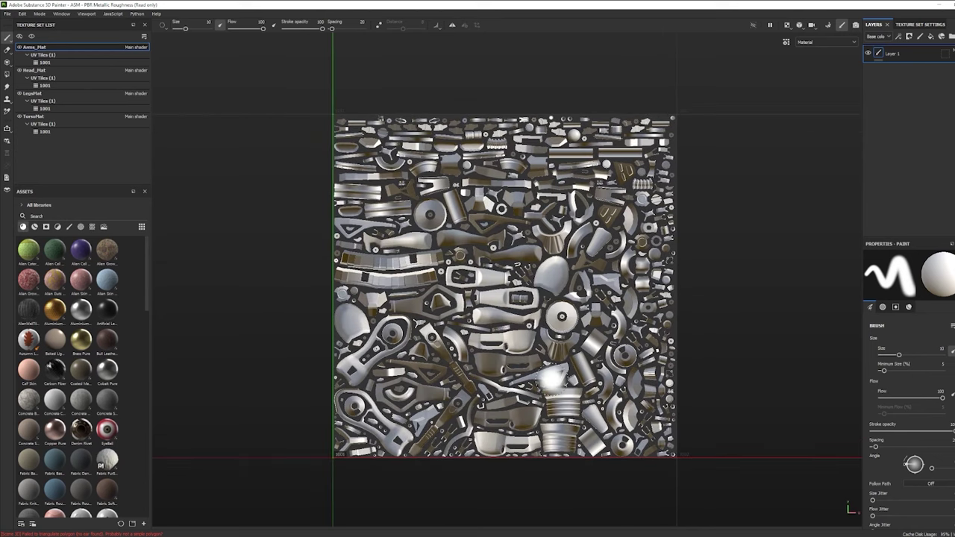
key("F1")
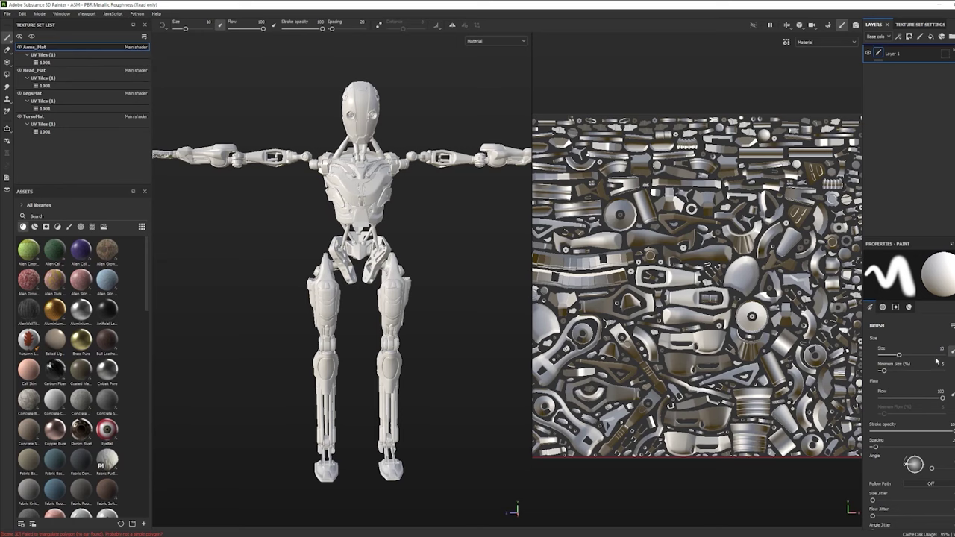
Step: Examine the UV layouts of the Head_Mat, LegsMat and TorsoMat texture sets, finishing with Arms_Mat active
left_click(34, 70)
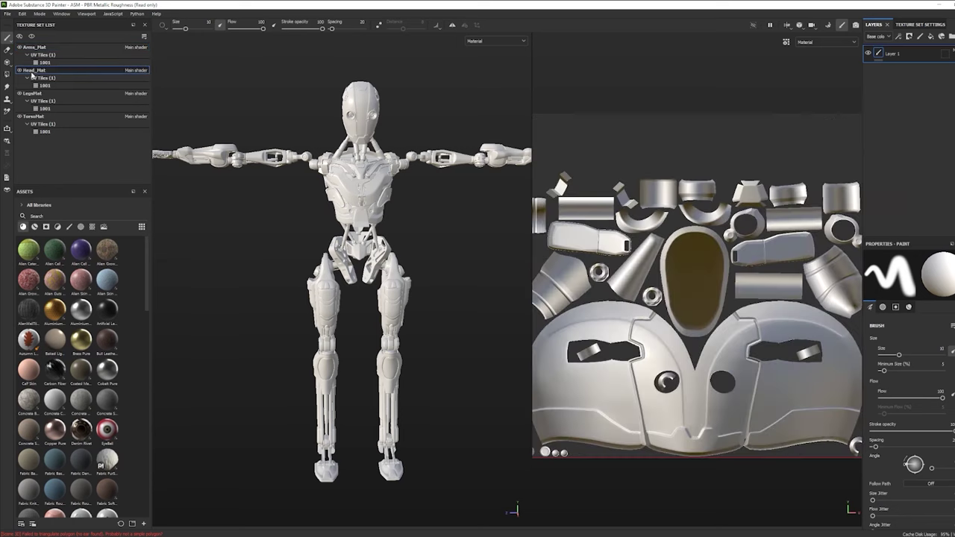
left_click(32, 94)
left_click(30, 117)
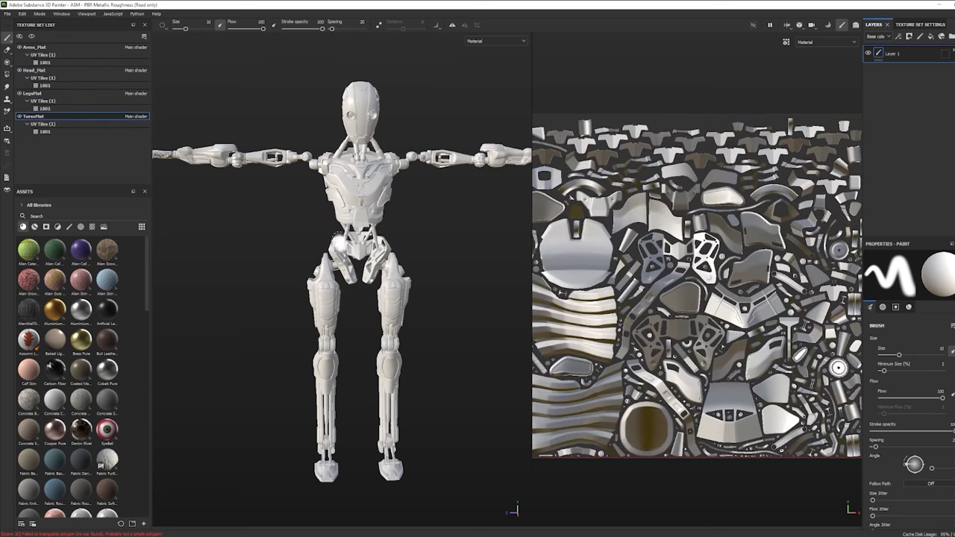
left_click(33, 48)
left_click(34, 70)
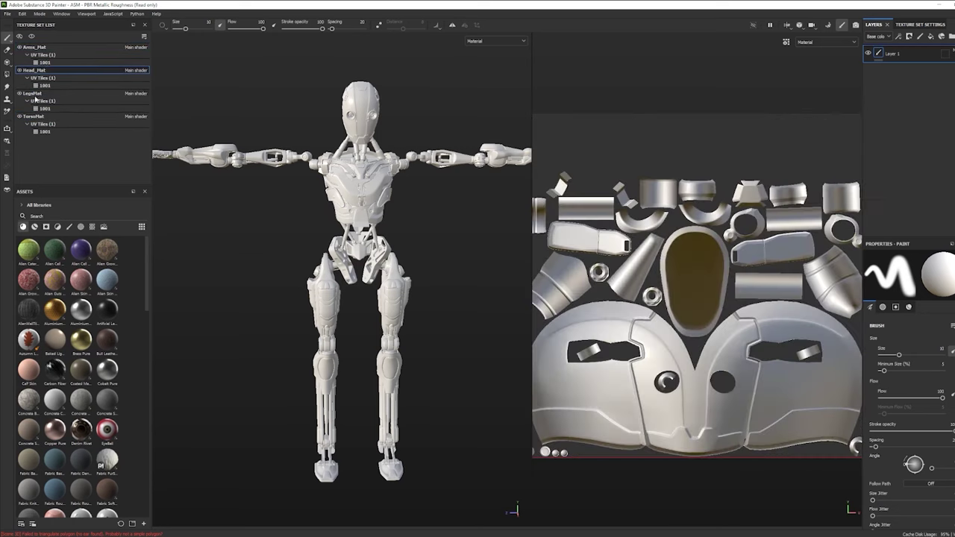
left_click(32, 93)
left_click(33, 118)
left_click(44, 48)
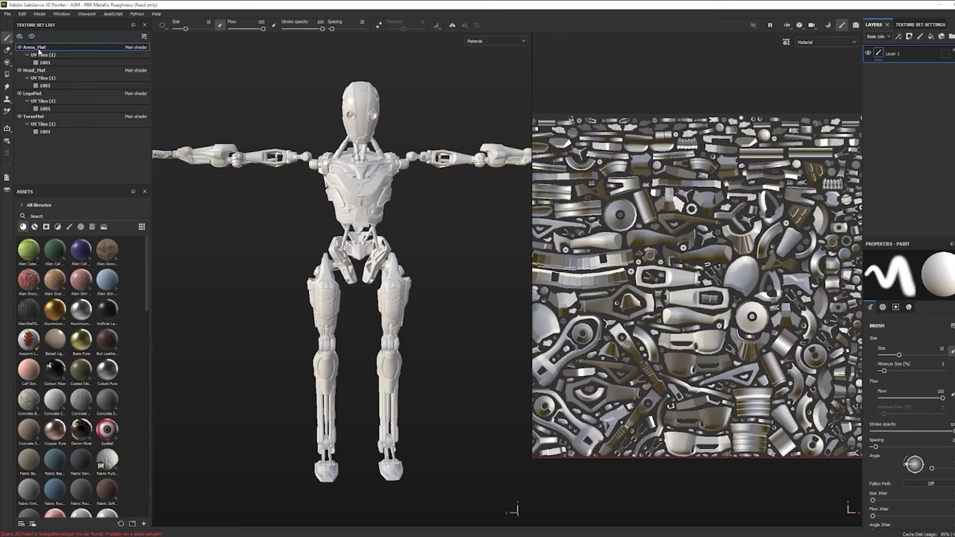
Step: Show the robot in 3D only, try the Bronze Armor smart material on the torso and inspect it up close
left_click(41, 62)
key("F2")
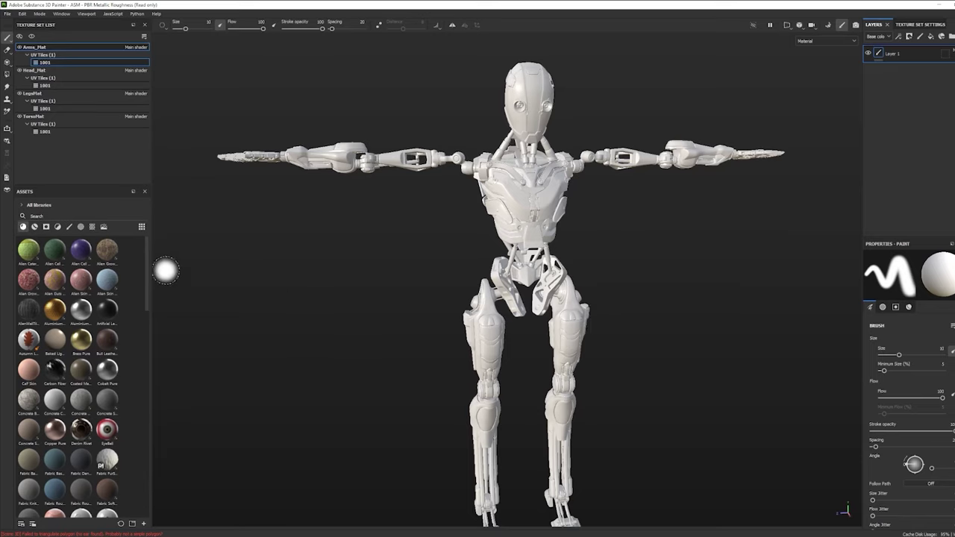
left_click(34, 228)
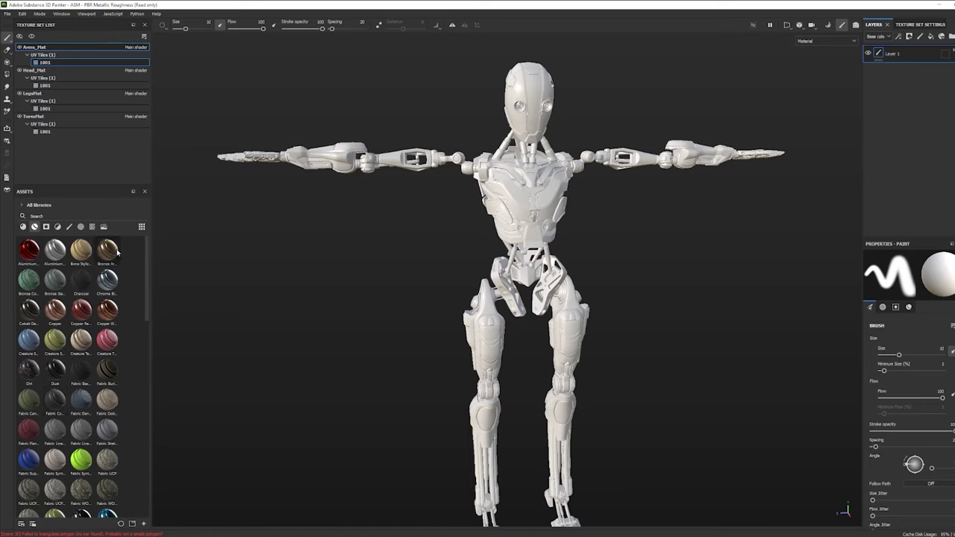
left_click_drag(112, 255, 515, 205)
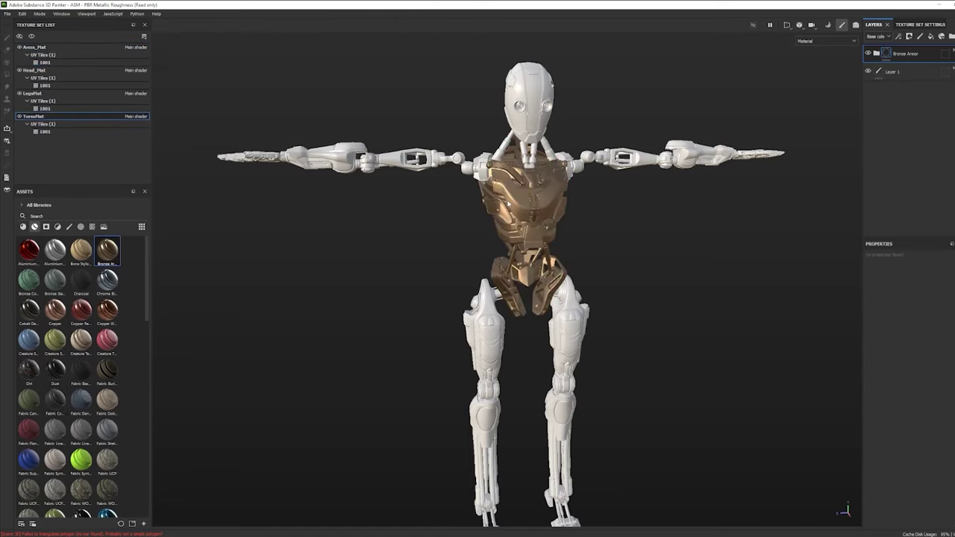
scroll(520, 213, "up", 3)
scroll(519, 211, "up", 3)
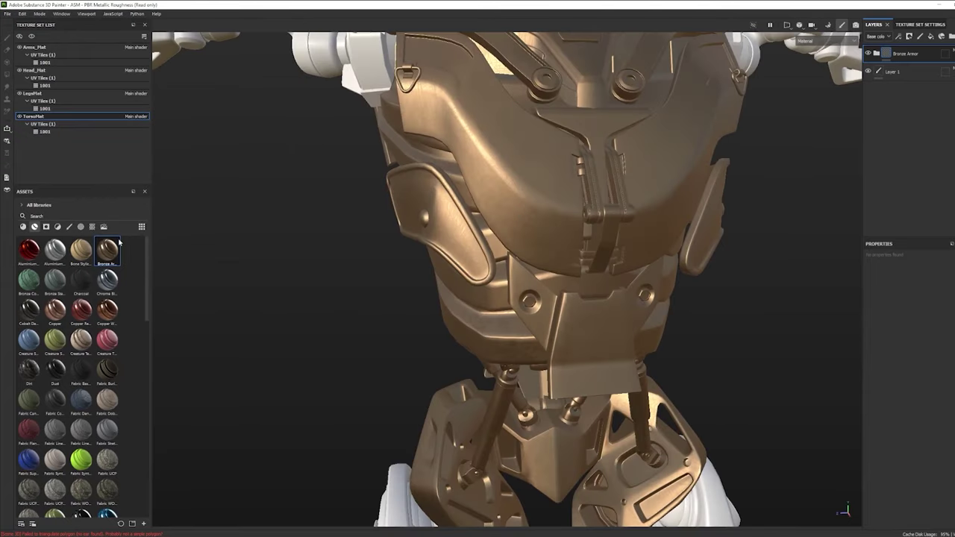
mouse_move(112, 255)
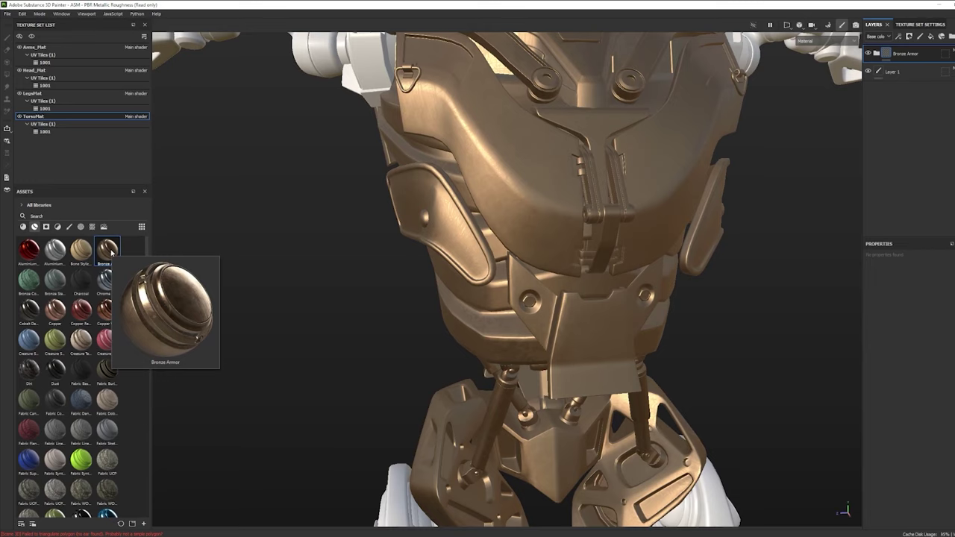
left_click_drag(478, 239, 513, 261, "alt")
scroll(433, 251, "down", 5)
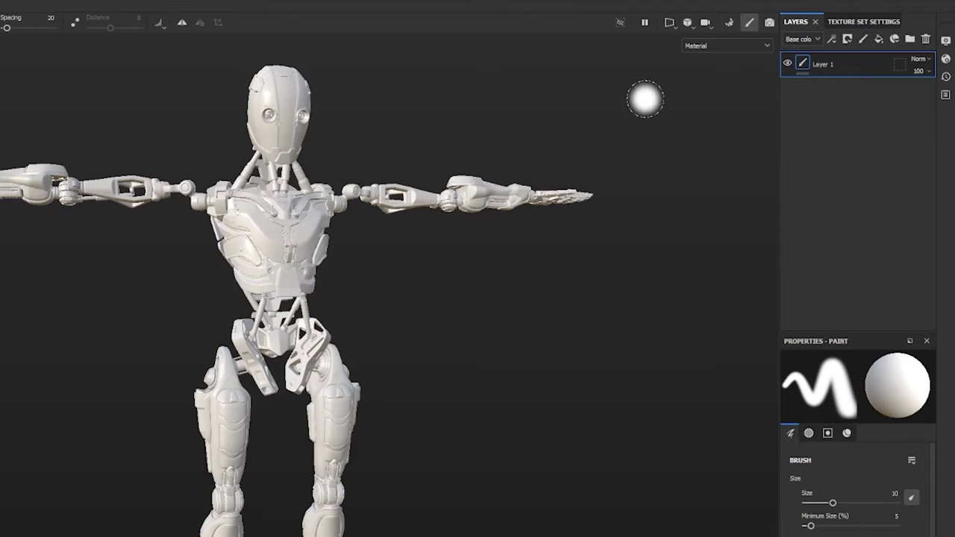
Step: Open the mesh map baking mode from the texture set settings and set the common output size to 4096
left_click(848, 26)
scroll(869, 112, "down", 5)
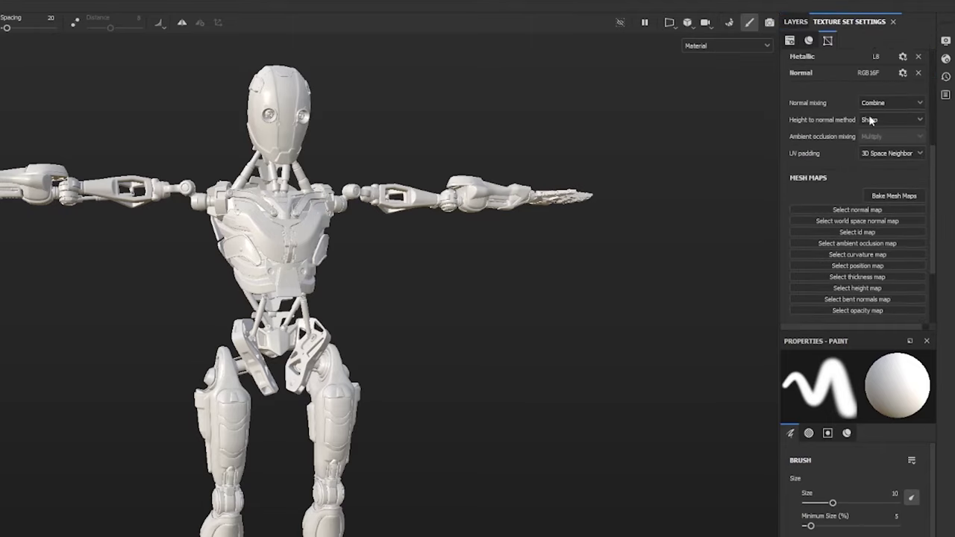
left_click(886, 195)
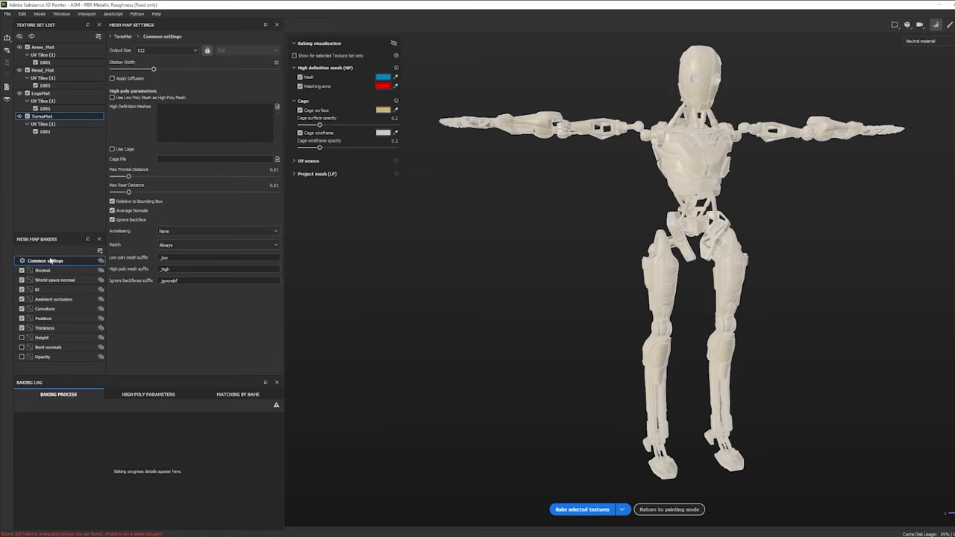
left_click(166, 50)
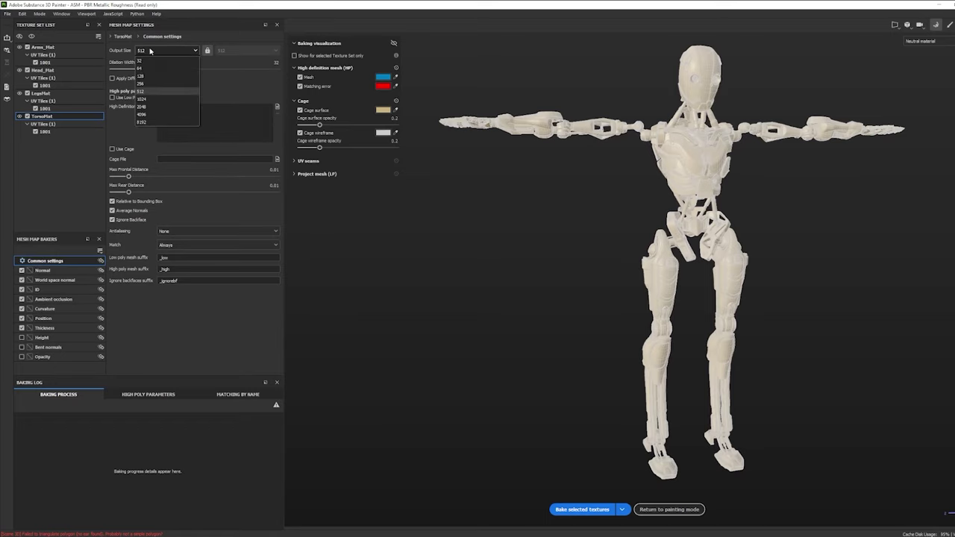
left_click(155, 117)
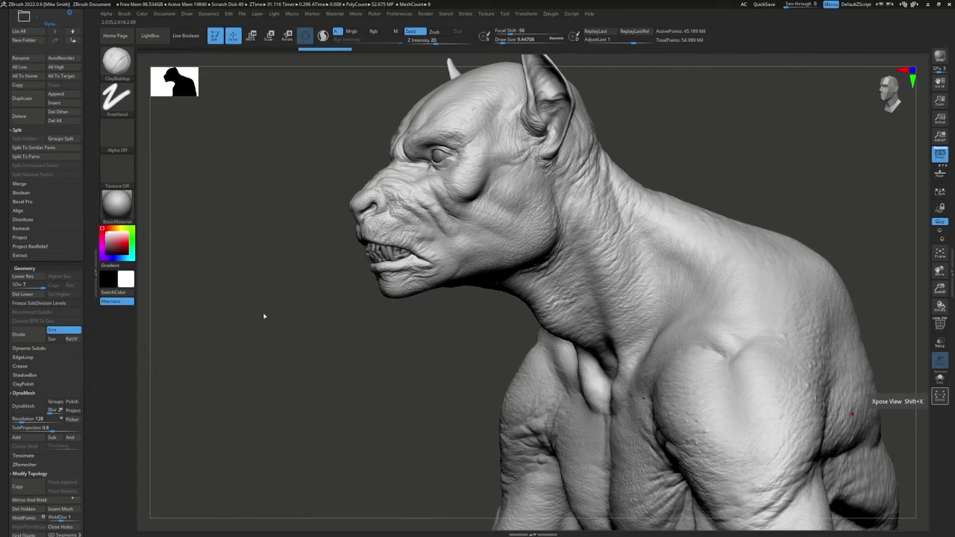
Step: In ZBrush, examine the creature sculpt's head and shoulders from another angle and toggle the PolyFrame display
mouse_move(263, 317)
left_mouse_down()
mouse_move(271, 297)
mouse_move(243, 335)
mouse_move(731, 400)
mouse_move(418, 403)
left_mouse_up()
key("shift+f")
key("shift+f")
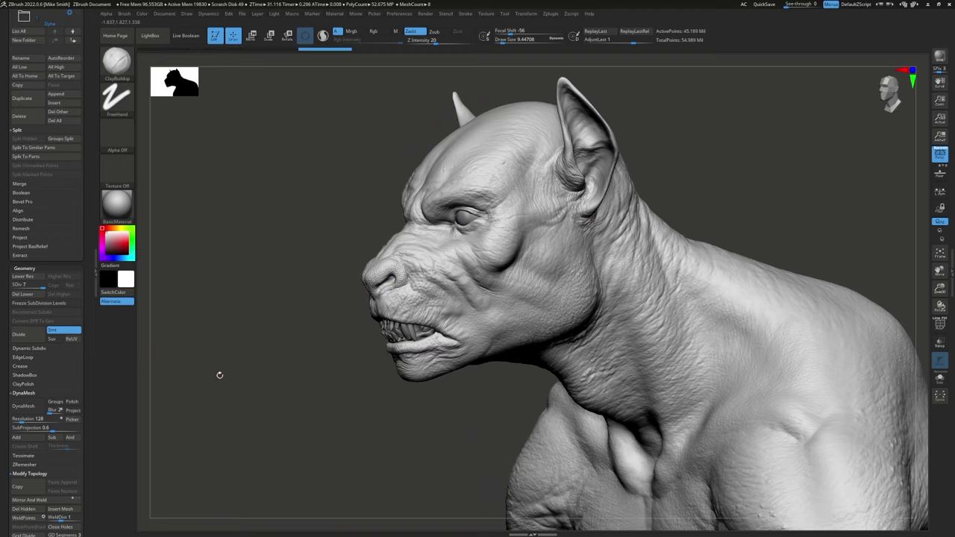
left_click_drag(219, 375, 729, 412)
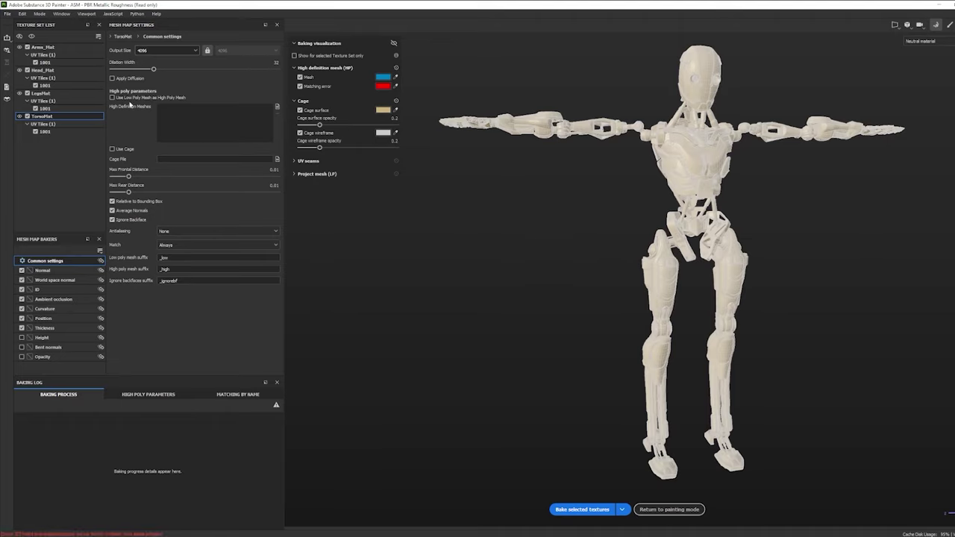
Step: In Substance 3D Painter, use the low poly mesh as high poly mesh and check the Normal and World space normal bakers
left_click(157, 99)
left_click(45, 270)
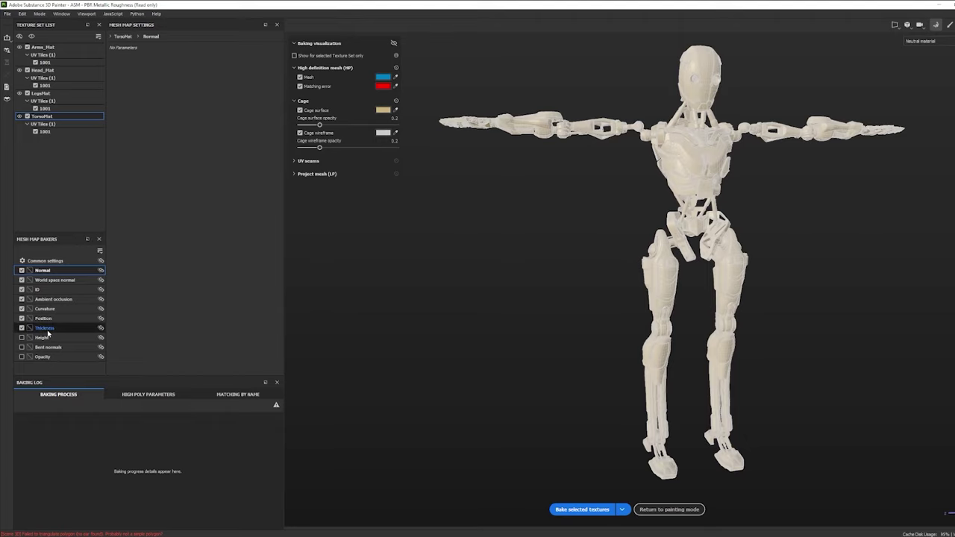
left_click(54, 282)
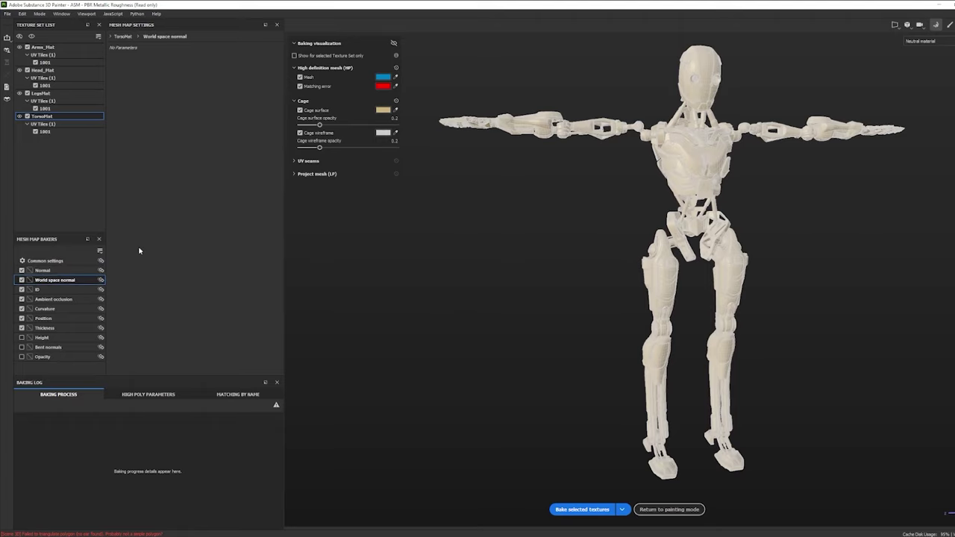
Step: Configure the ID baker with Mesh ID / Polygroup as color source and Random as color generator
left_click(71, 290)
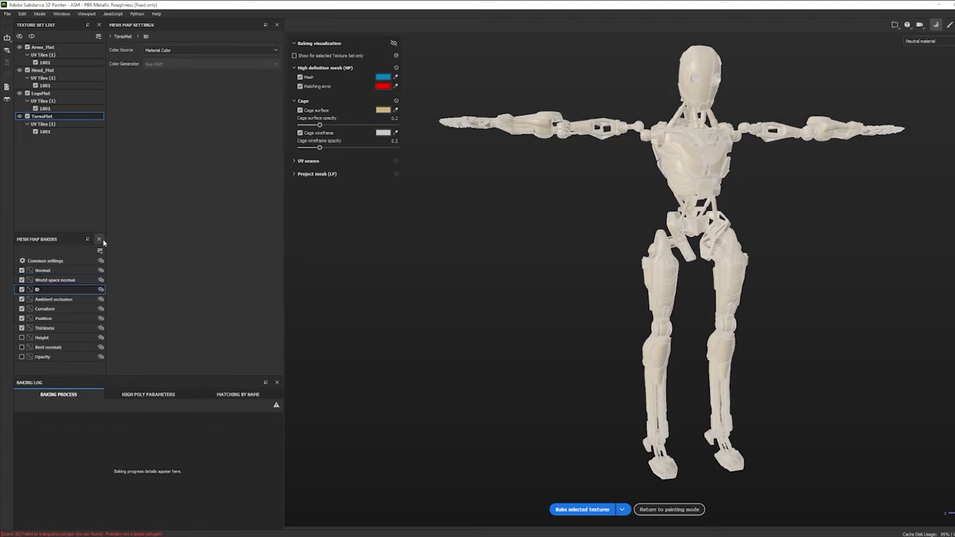
left_click(161, 51)
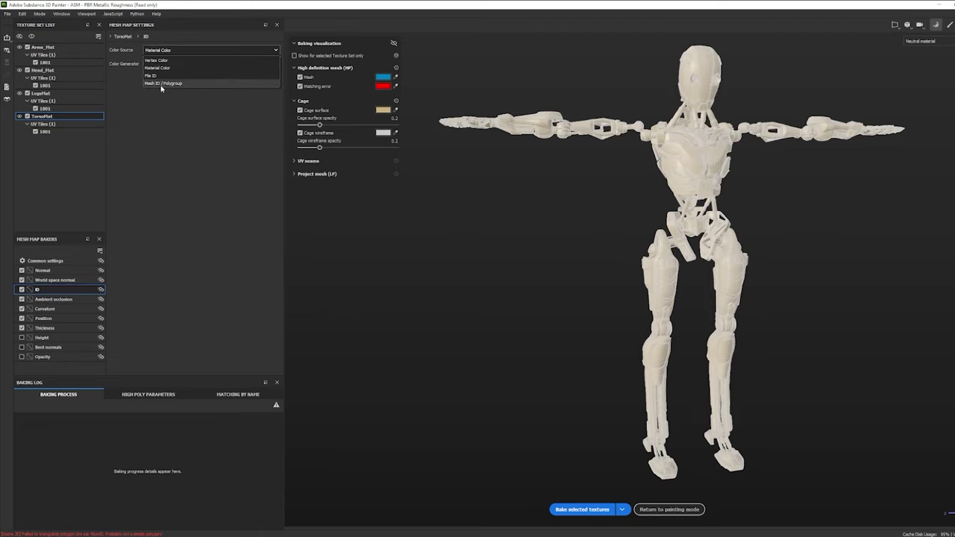
left_click(159, 84)
left_click(155, 65)
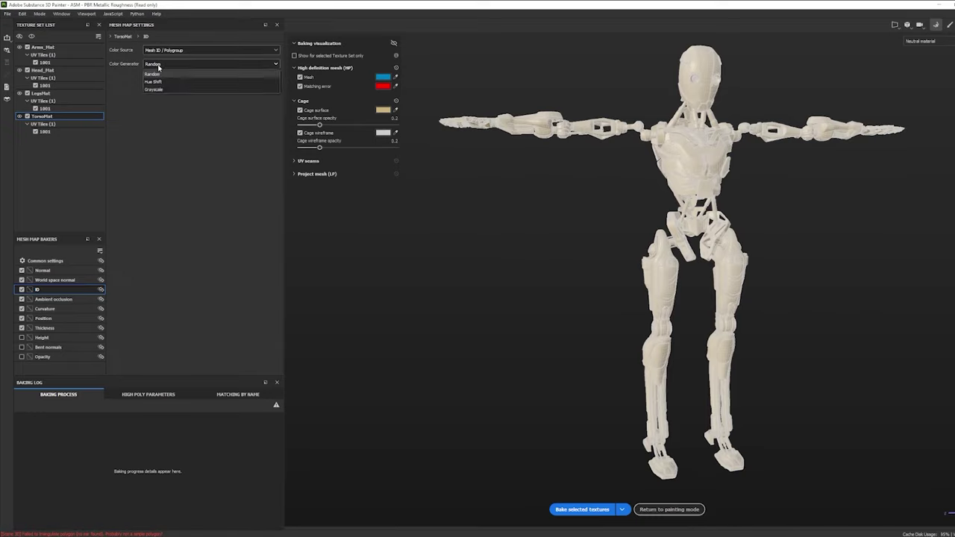
left_click(155, 74)
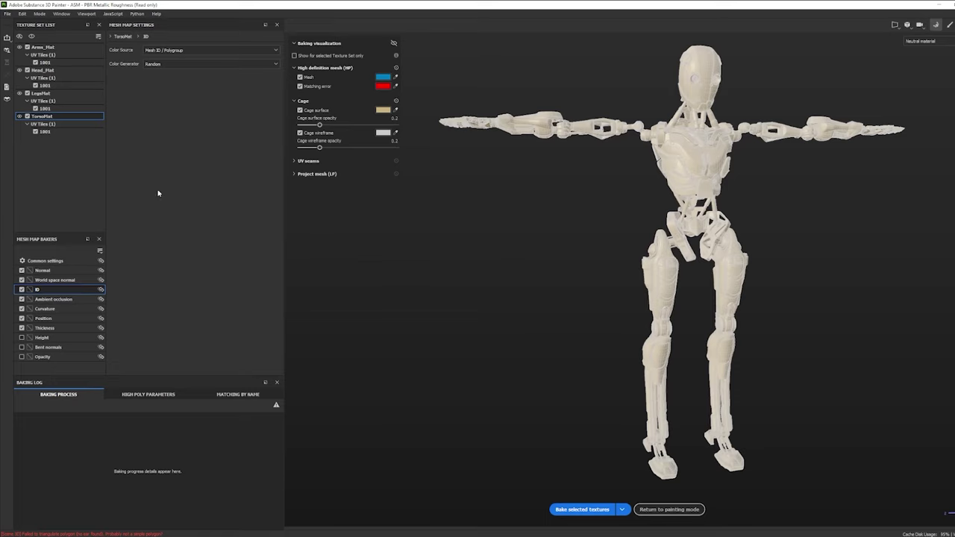
Step: Configure the Ambient occlusion baker with 256 secondary rays and self occlusion set to Only Same Mesh Name
left_click(58, 298)
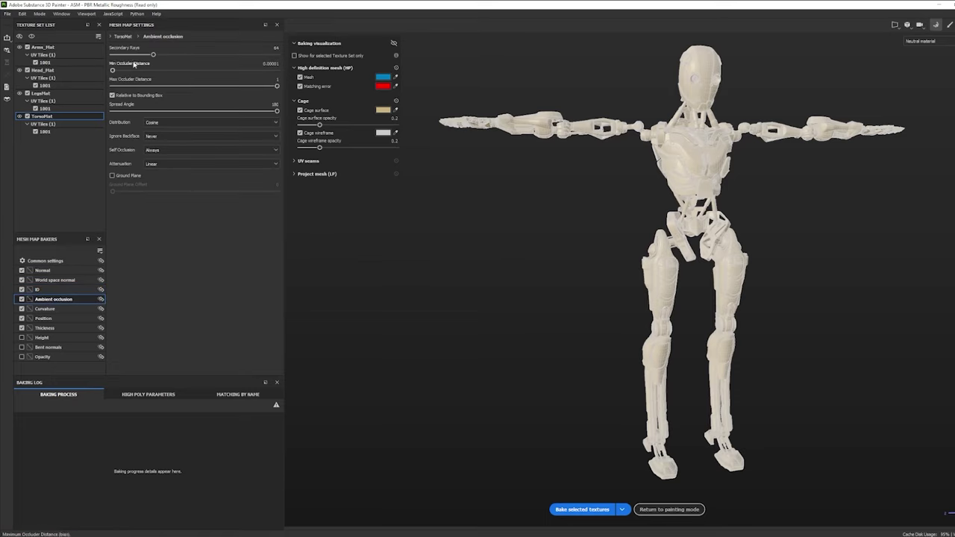
left_click_drag(153, 55, 302, 67)
left_click(160, 151)
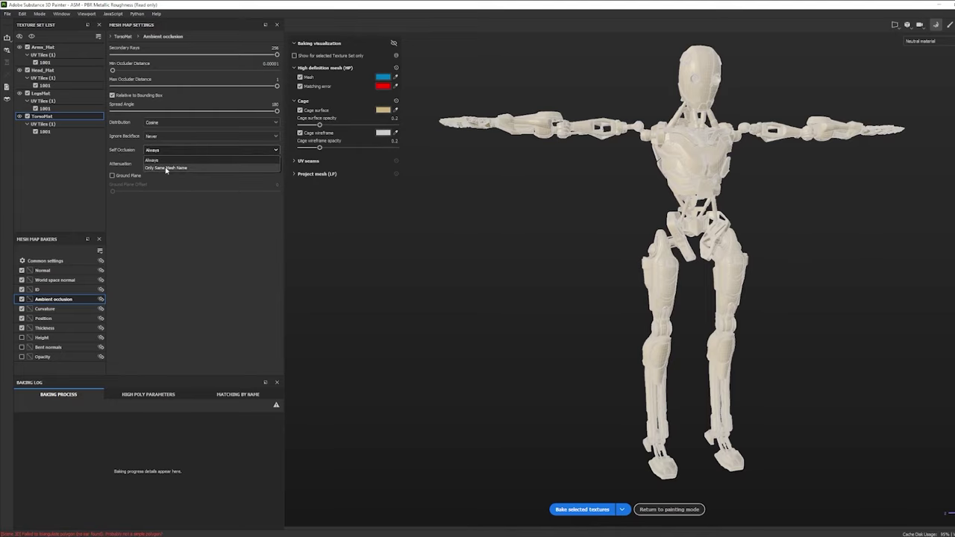
left_click(166, 169)
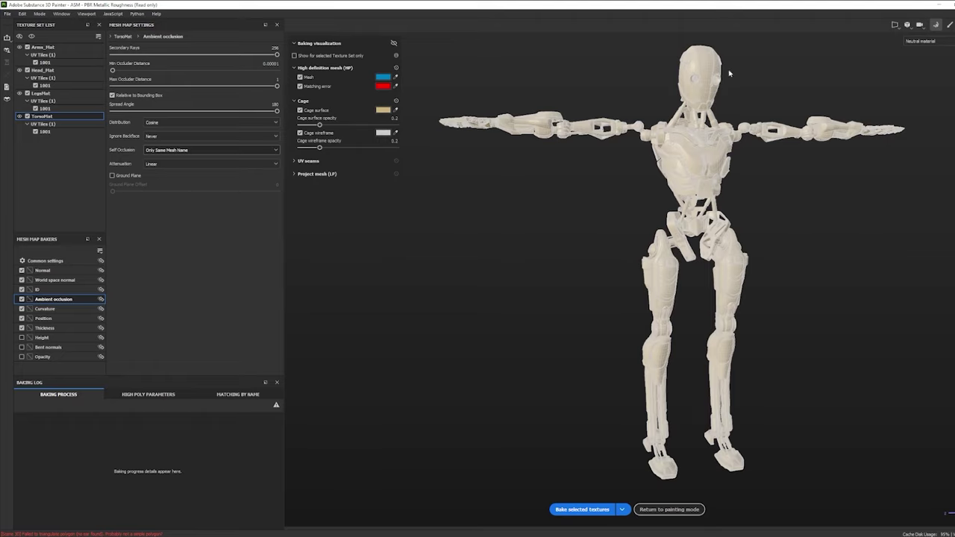
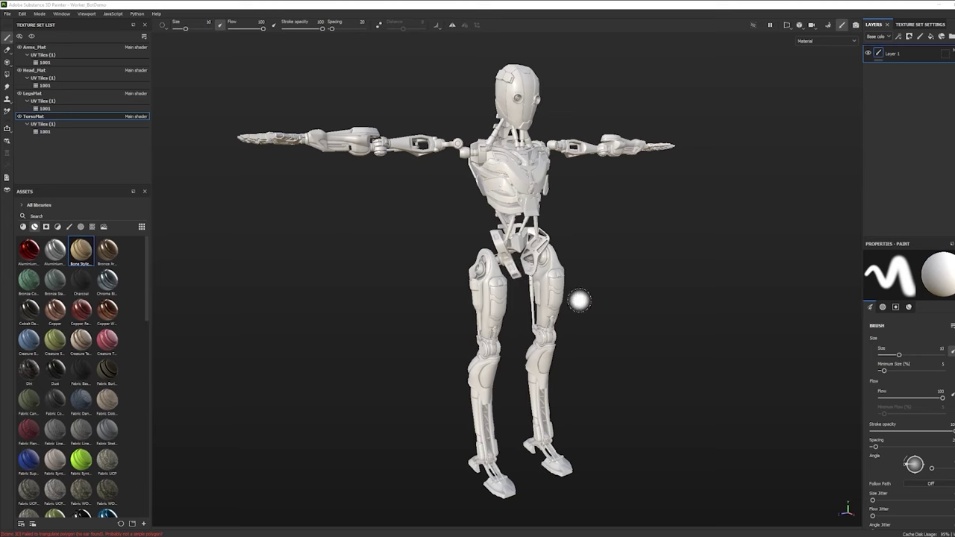
Step: Display the baked World space normal map on the robot and examine it from different angles
key("b")
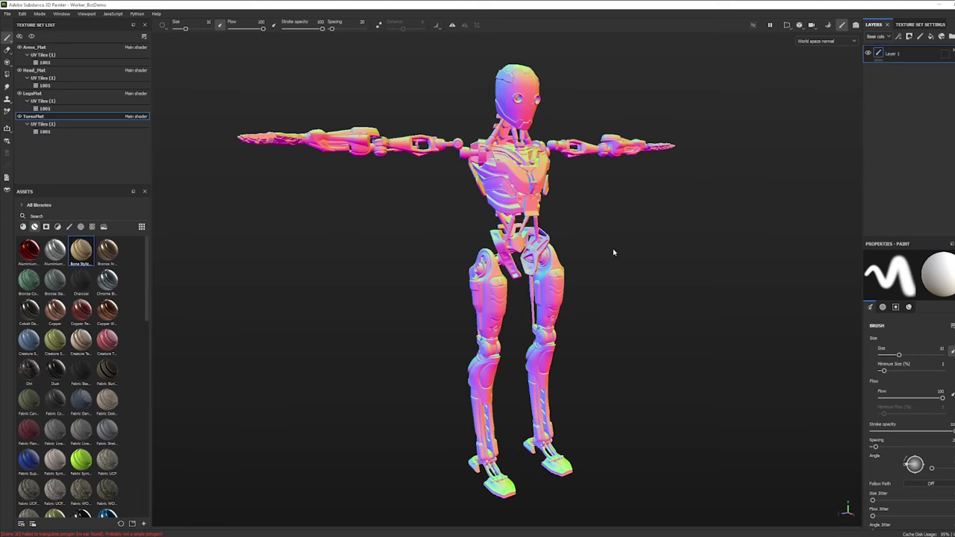
left_click_drag(614, 252, 597, 299, "alt")
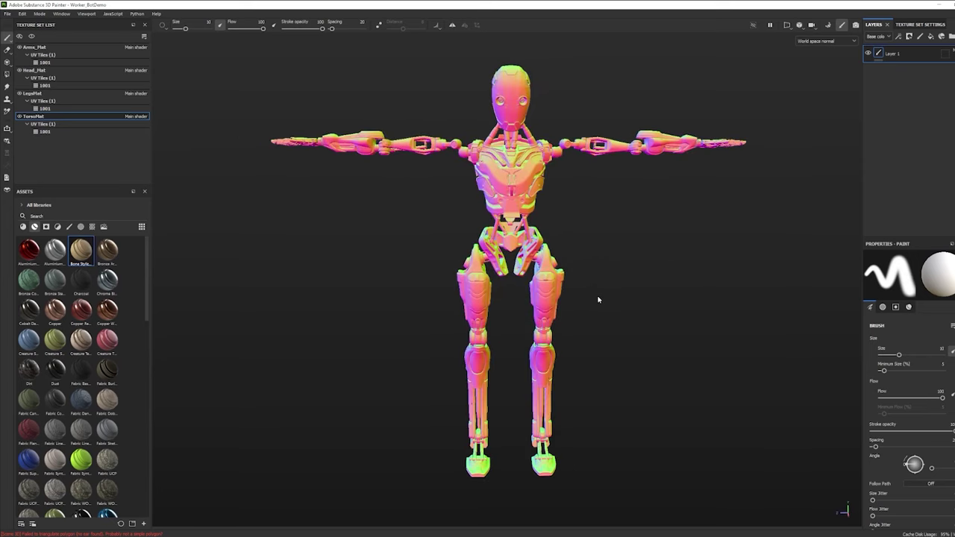
left_click_drag(560, 239, 405, 141, "alt")
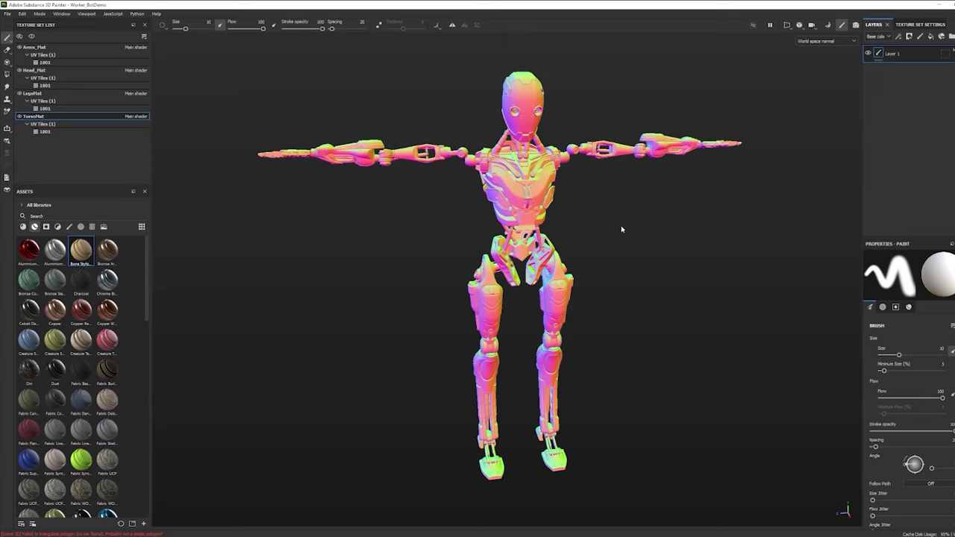
Step: Display the baked ID map and examine the part colors on the torso and upper legs
key("b")
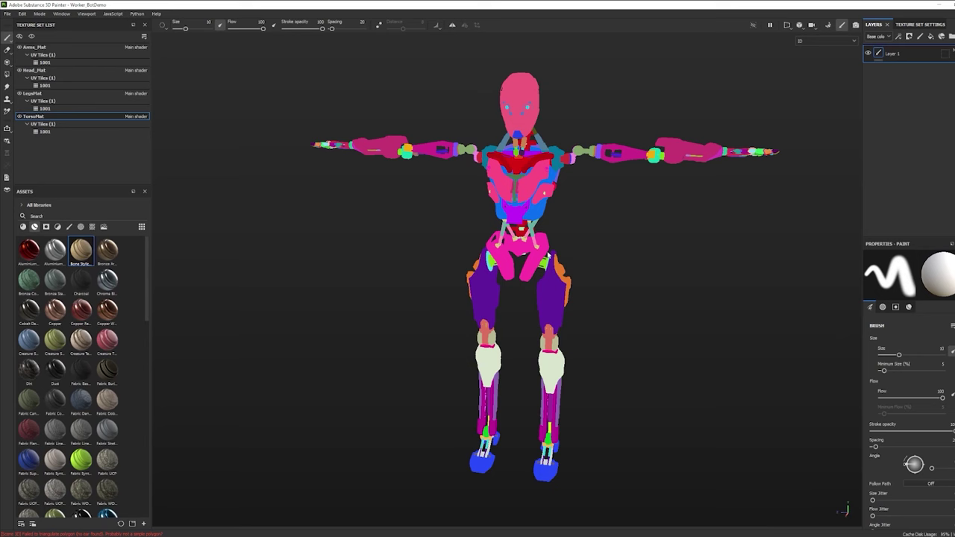
scroll(569, 243, "up", 5)
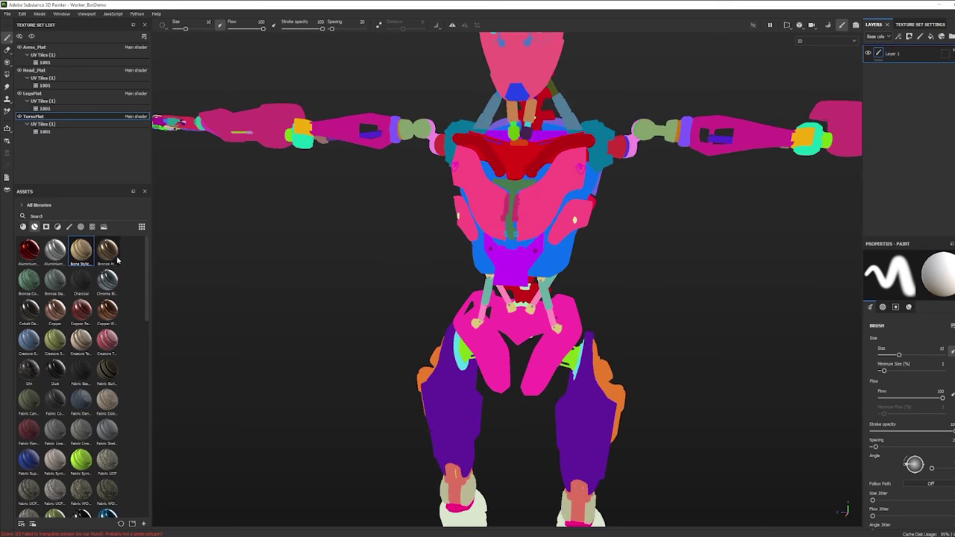
mouse_move(107, 254)
left_mouse_down()
mouse_move(253, 297)
mouse_move(497, 218)
mouse_move(528, 225)
mouse_move(462, 351)
mouse_move(488, 316)
mouse_move(527, 135)
mouse_move(527, 80)
mouse_move(219, 228)
mouse_move(110, 252)
left_mouse_up()
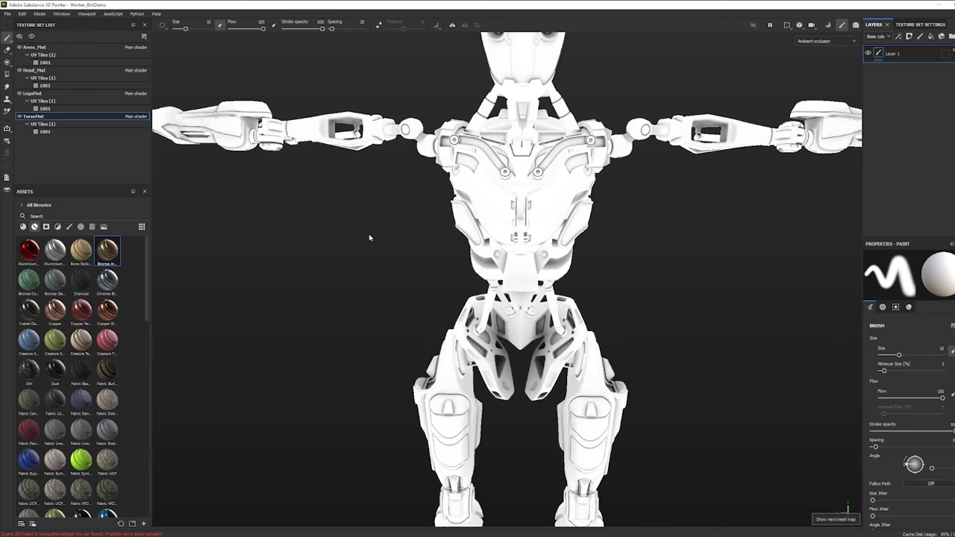
Step: Examine the baked Ambient occlusion map around the torso, shoulder and hip from several angles
left_click_drag(373, 238, 602, 278, "alt")
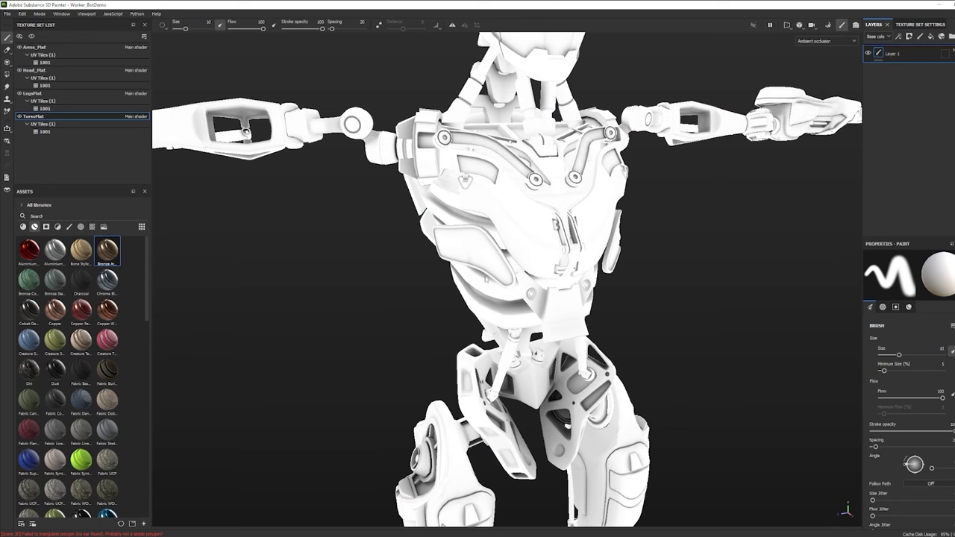
left_click_drag(418, 316, 535, 326, "alt")
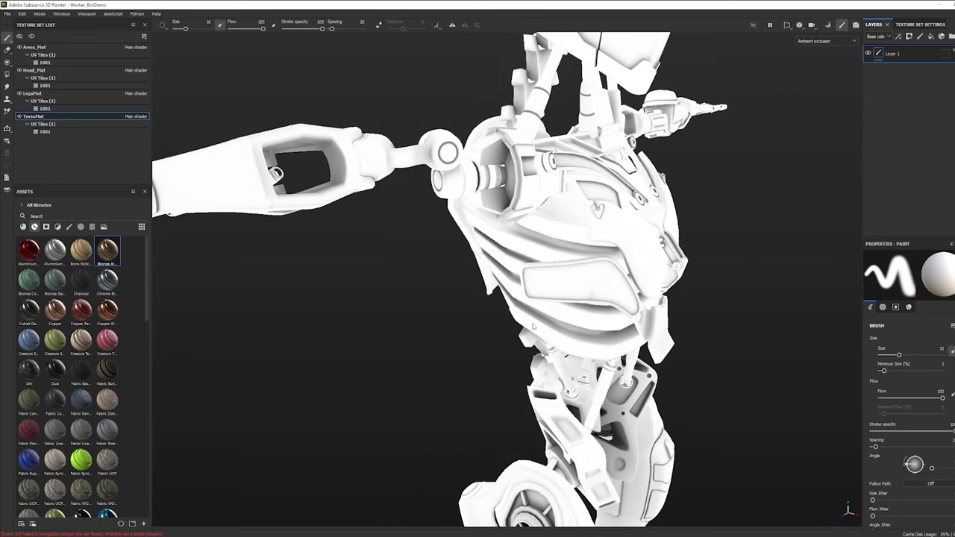
left_click_drag(533, 366, 449, 346, "alt")
Step: Display the baked Curvature map and examine the edges and crevices of the torso, head and shoulder
key("b")
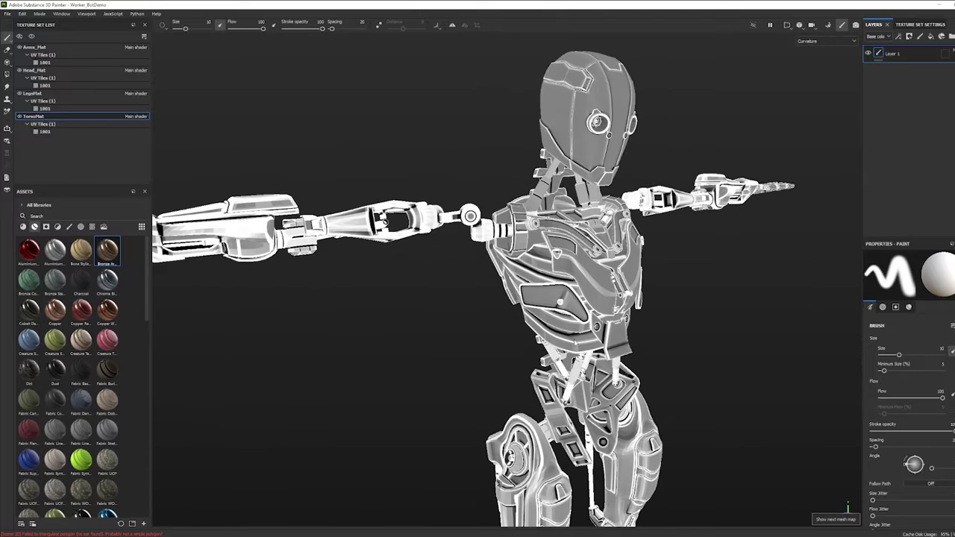
left_click_drag(575, 343, 615, 326, "alt")
scroll(488, 300, "up", 4)
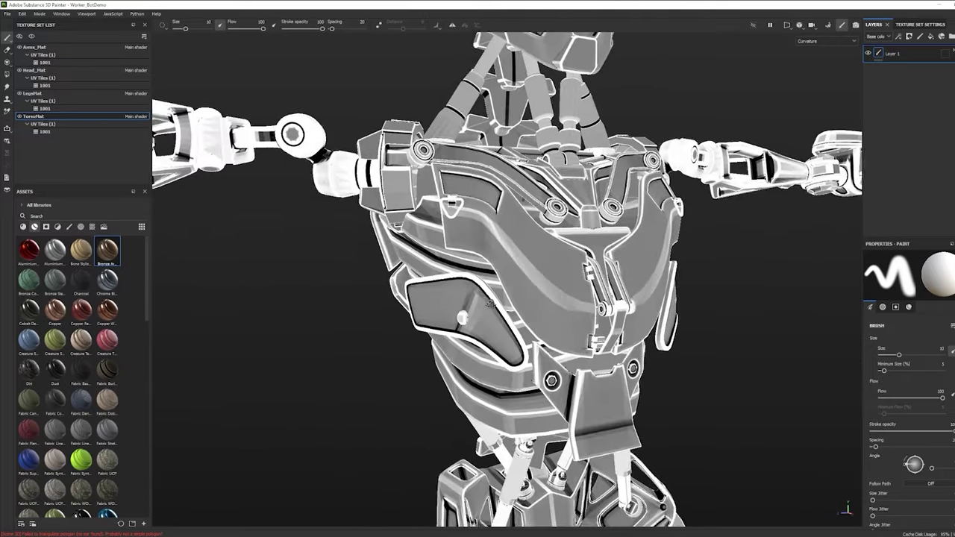
left_click_drag(490, 303, 673, 288, "alt")
scroll(586, 330, "up", 4)
scroll(520, 298, "down", 5)
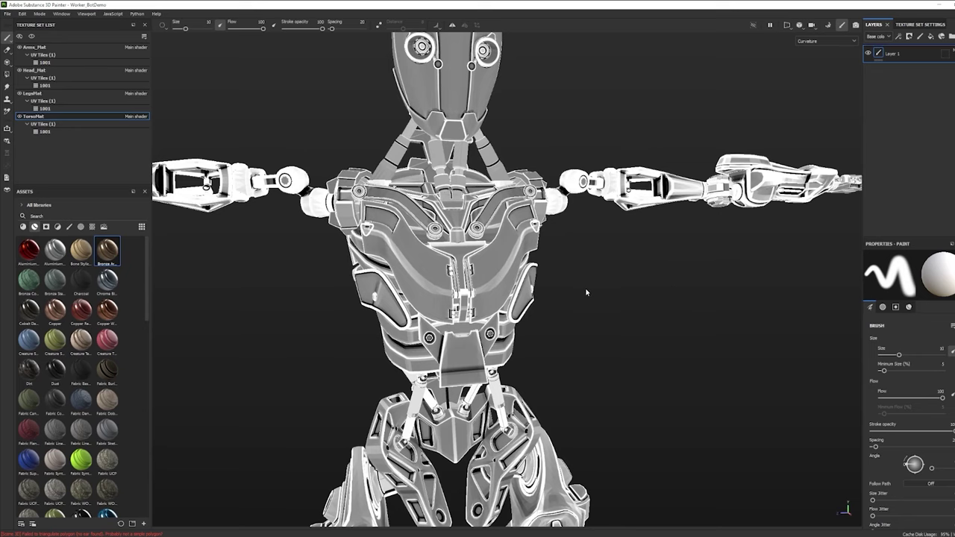
middle_click_drag(381, 244, 464, 292, "alt")
left_click_drag(463, 292, 521, 321, "alt")
scroll(474, 226, "up", 3)
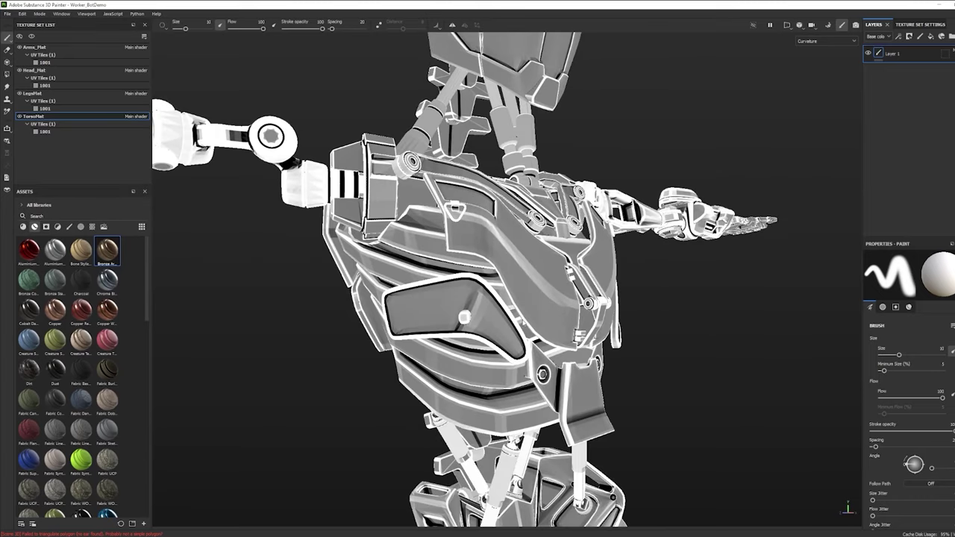
Step: Display the baked Position map and examine it on the whole robot from the front
key("b")
scroll(515, 327, "down", 6)
scroll(514, 327, "down", 1)
middle_click_drag(514, 327, 511, 206, "alt")
left_click_drag(510, 224, 396, 302, "alt")
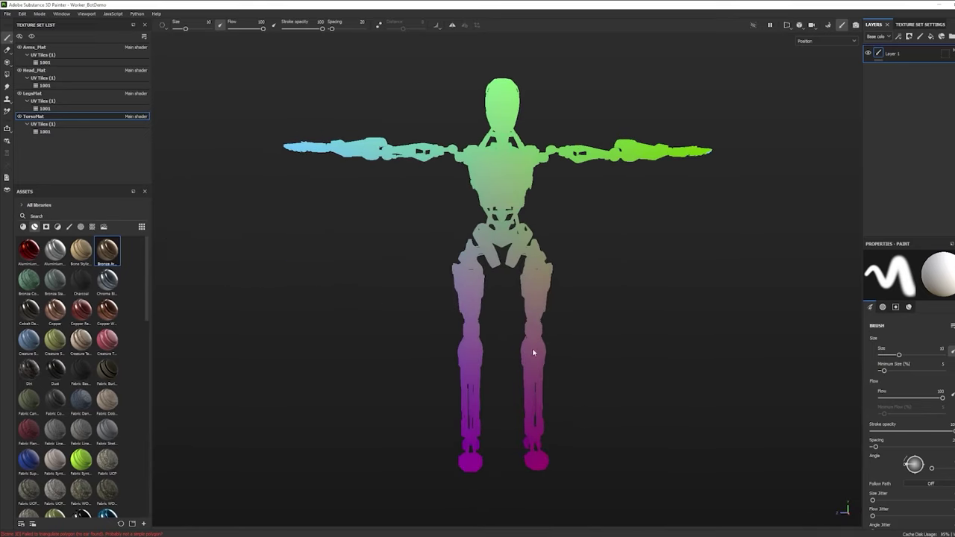
Step: Display the baked Thickness map and examine it on the torso, head and legs from both front sides
left_click_drag(532, 350, 590, 368, "alt")
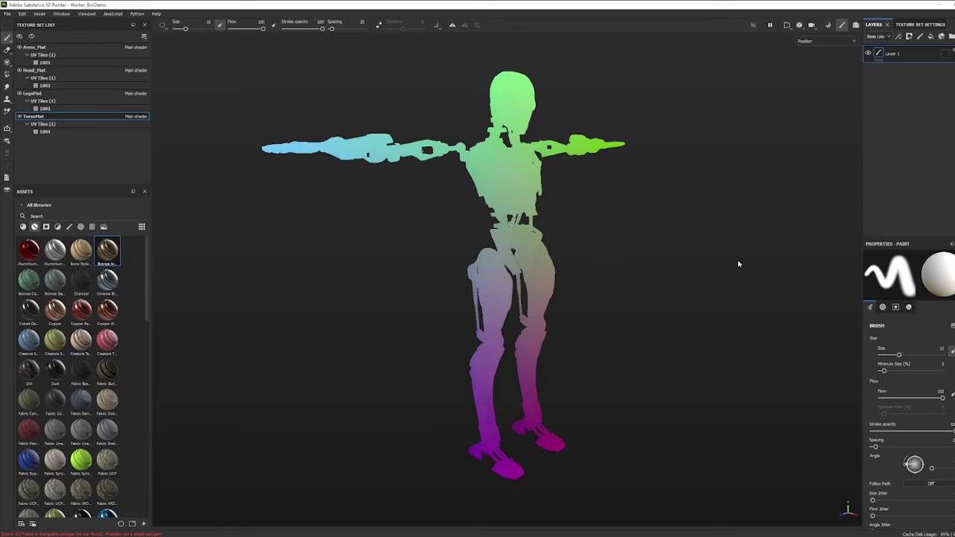
key("b")
right_click_drag(456, 257, 597, 235, "alt")
left_click_drag(597, 235, 552, 246, "alt")
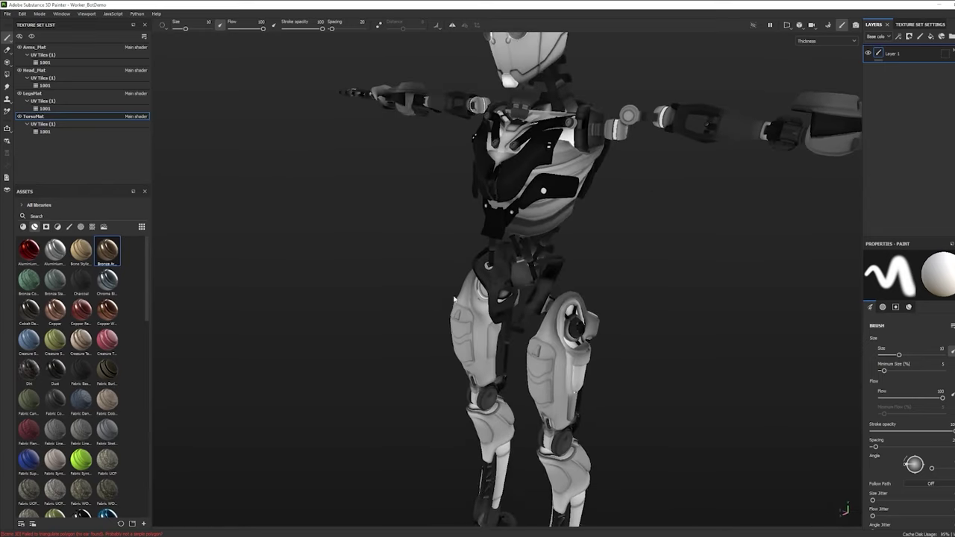
middle_click_drag(552, 246, 556, 294, "alt")
left_click_drag(572, 307, 717, 313, "alt")
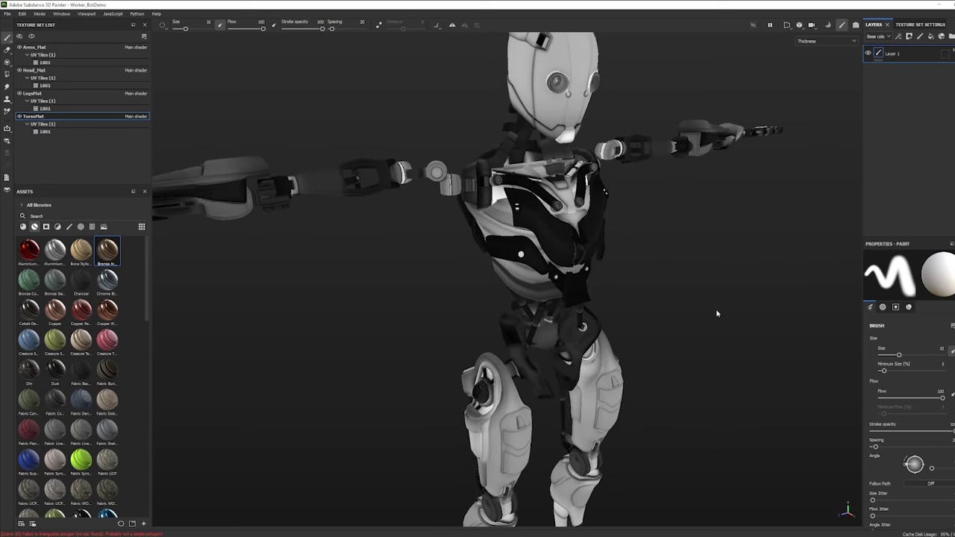
Step: Display the baked World space normal map on the robot and return the viewport to the Material view
key("b")
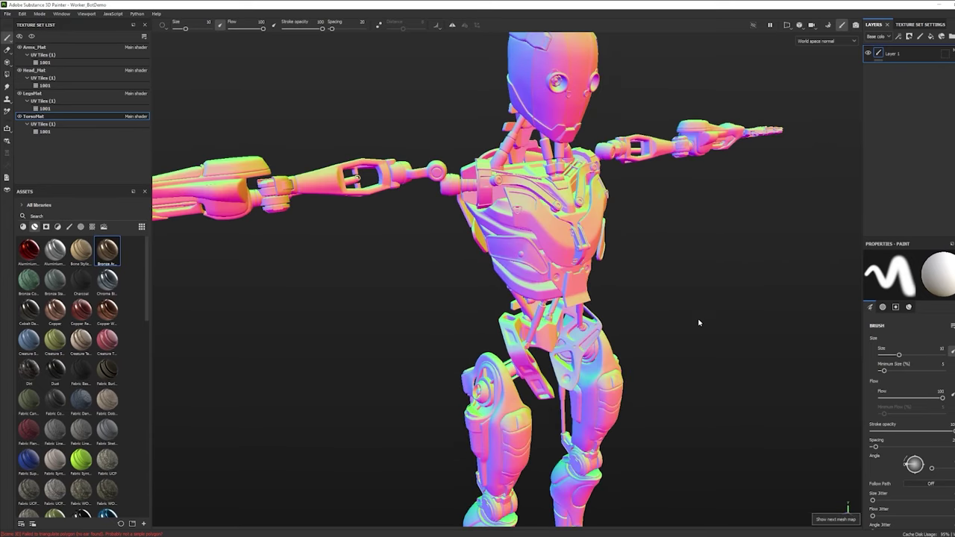
key("m")
left_click_drag(699, 320, 676, 314, "alt")
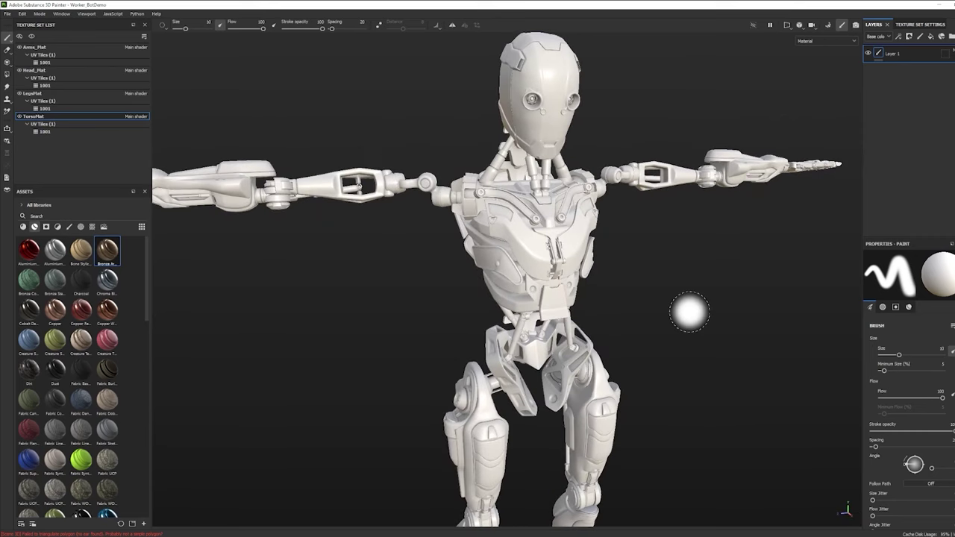
scroll(292, 303, "down", 1)
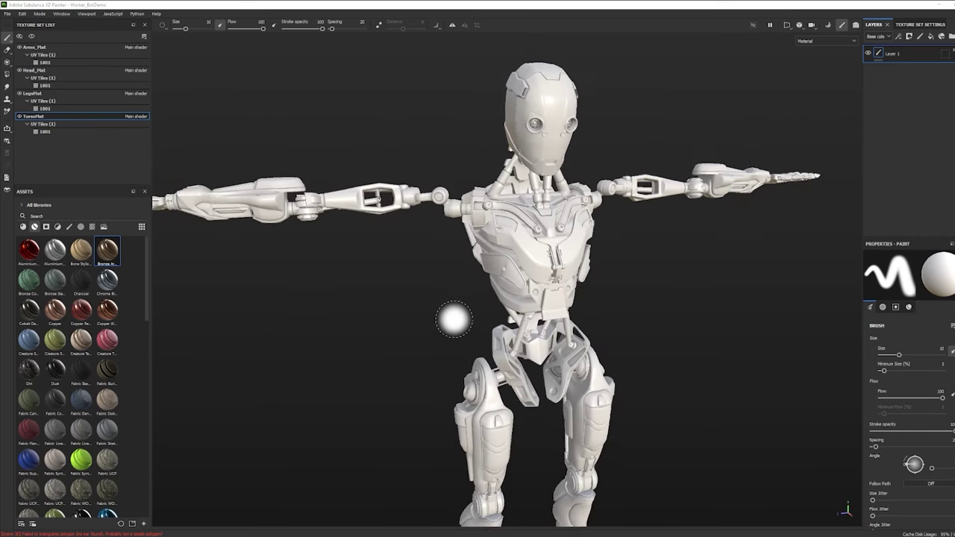
middle_click_drag(471, 319, 427, 253, "alt")
left_click_drag(397, 260, 376, 253, "alt")
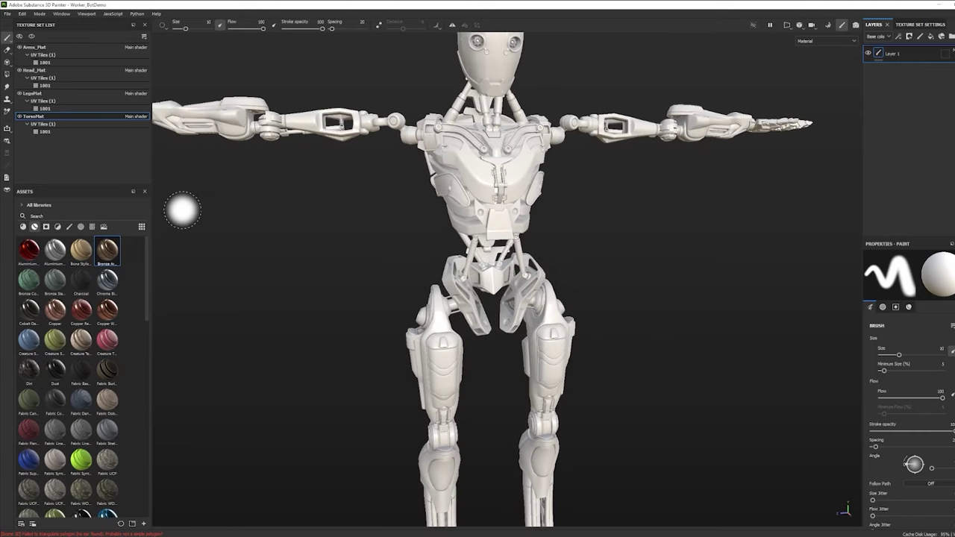
Step: Try the Bone Stylized smart material on the torso and undo it
left_click(22, 226)
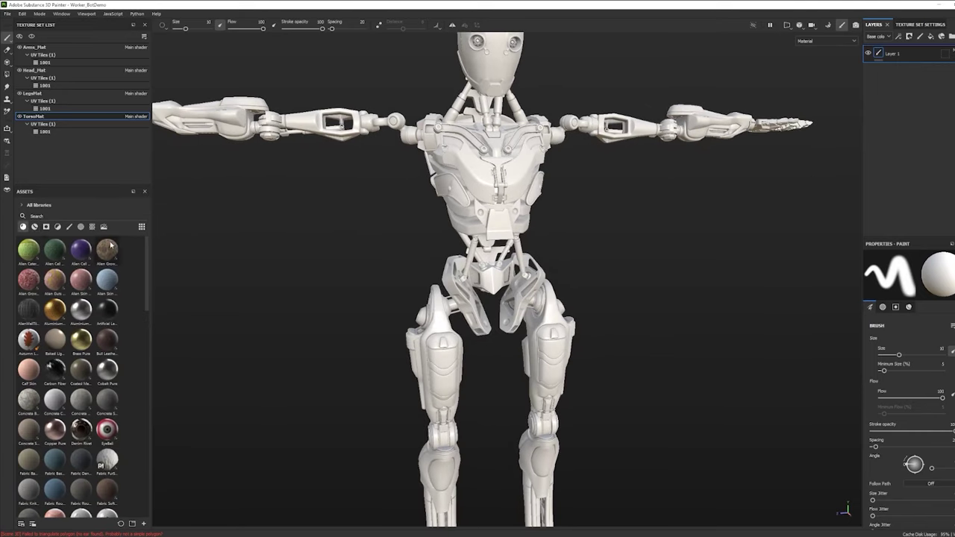
left_click(34, 227)
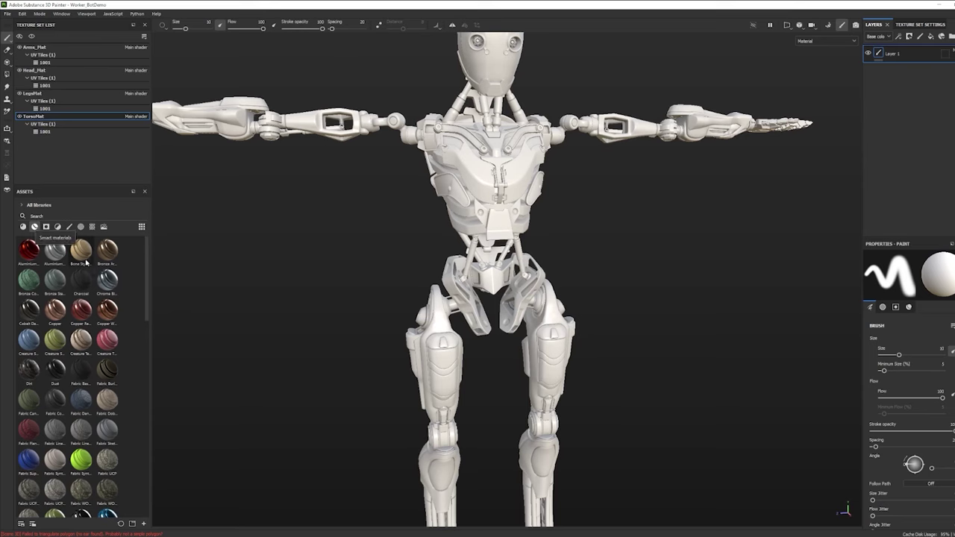
mouse_move(81, 254)
left_click_drag(82, 255, 491, 176)
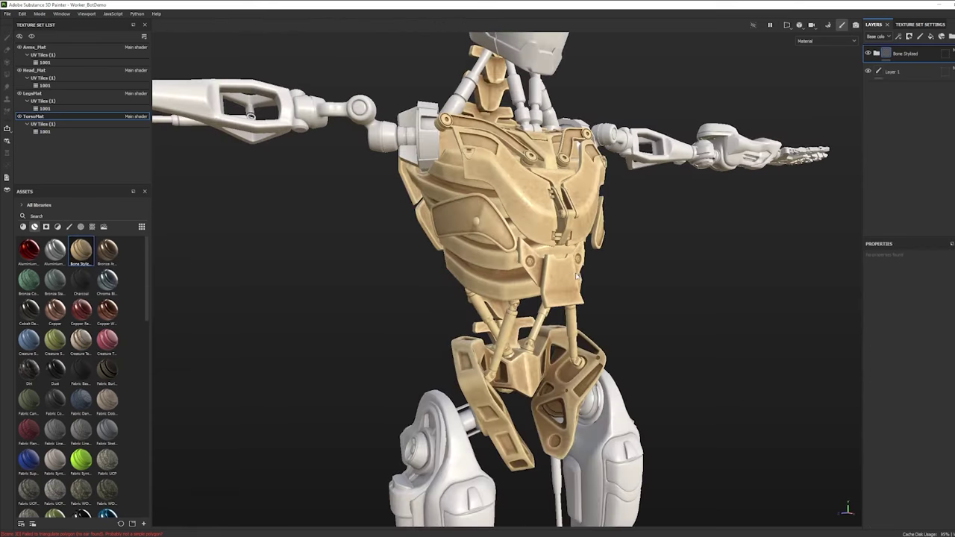
left_click_drag(603, 291, 674, 292, "alt")
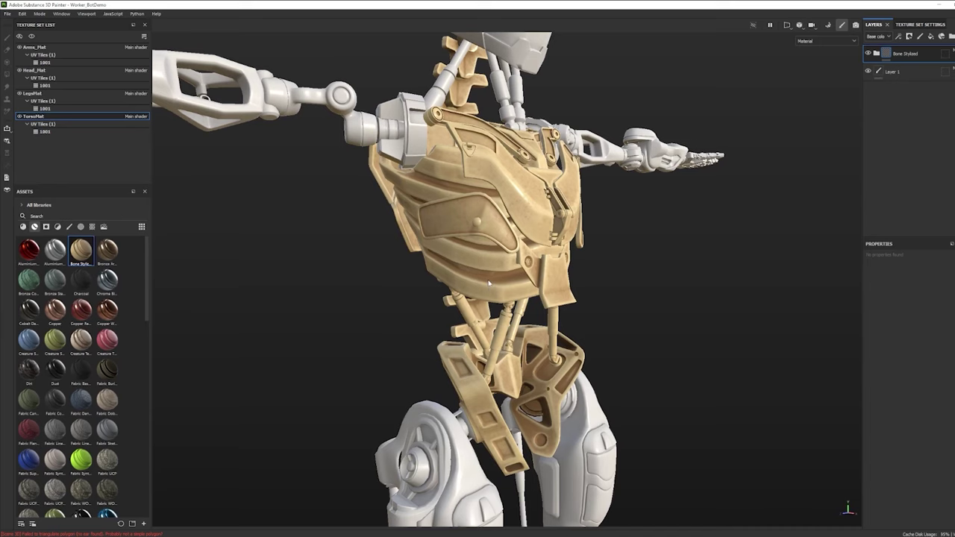
key("ctrl+z")
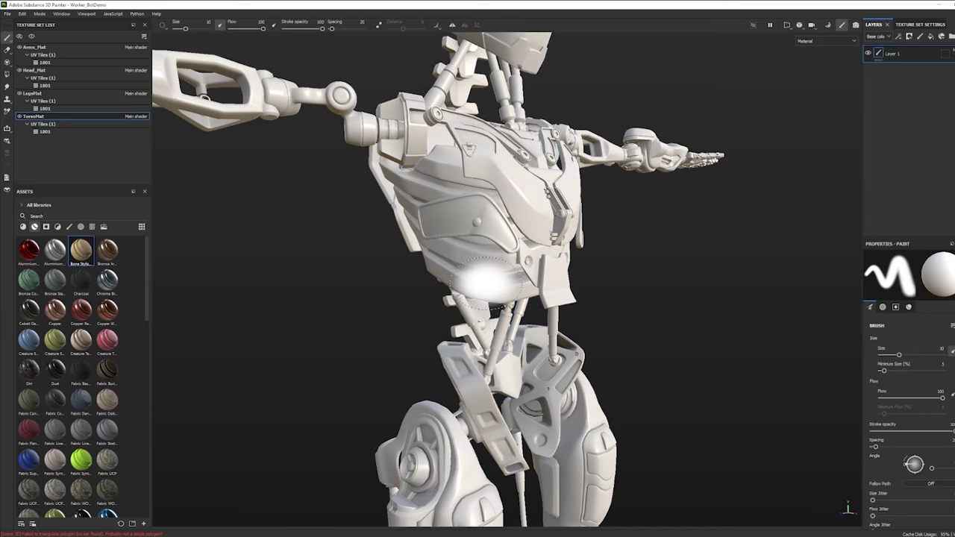
Step: Apply the Aluminium Insulator base material to the robot's torso
key("f")
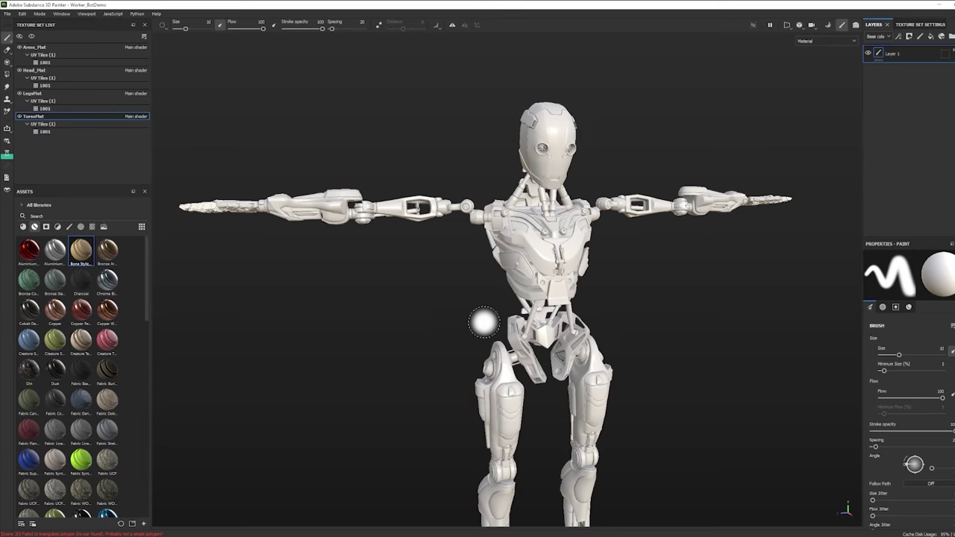
left_click_drag(483, 321, 348, 291, "alt")
scroll(609, 288, "up", 4)
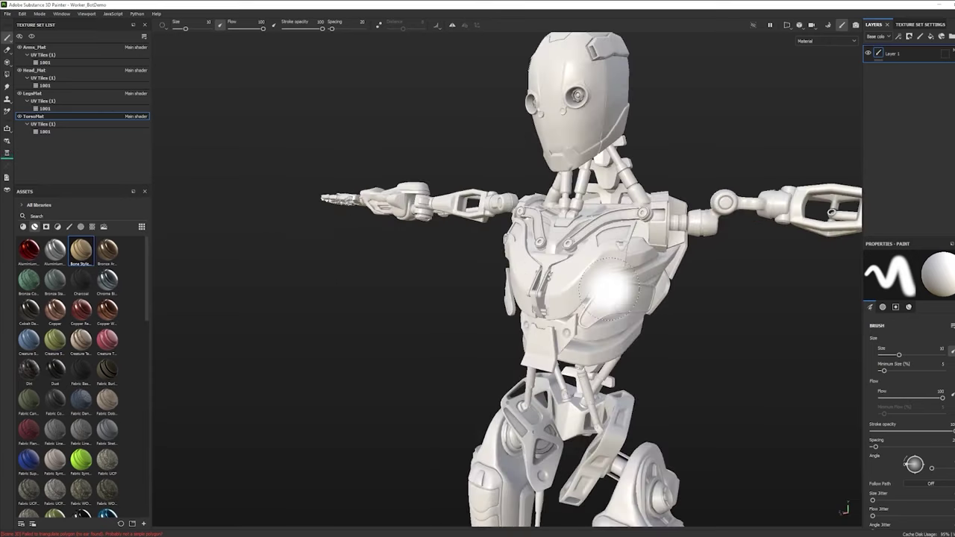
left_click_drag(418, 321, 422, 326, "alt")
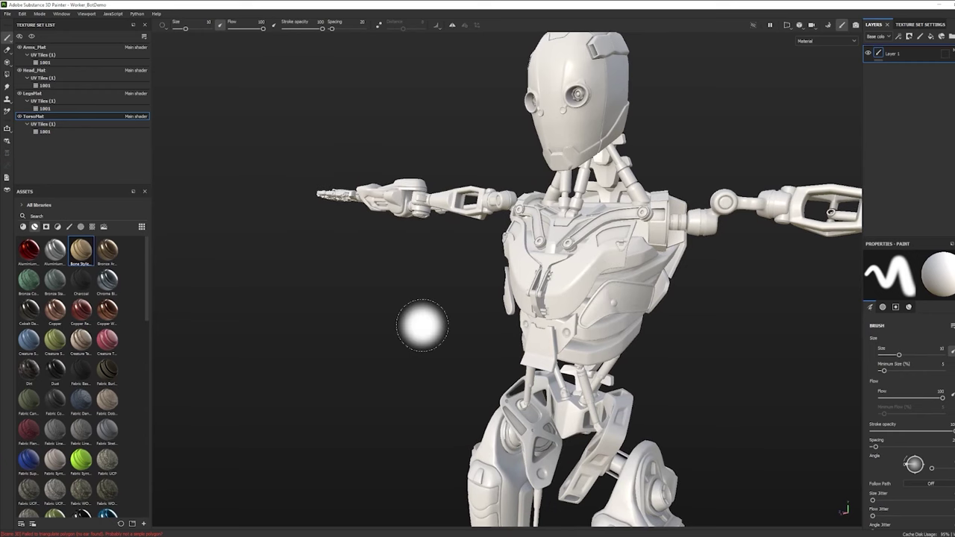
middle_click_drag(432, 327, 392, 199, "alt")
left_click_drag(344, 261, 376, 288, "alt")
left_click(23, 227)
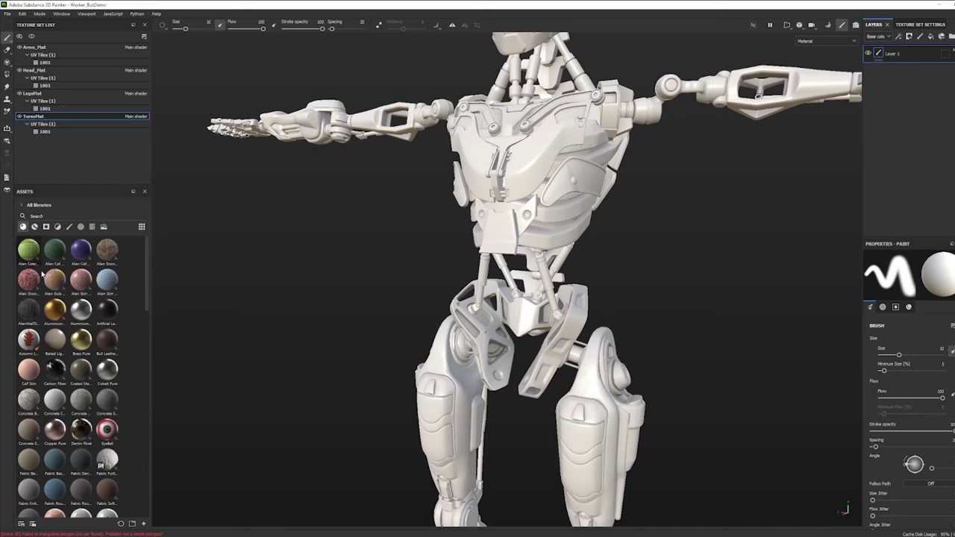
left_click_drag(53, 314, 520, 183)
left_click_drag(448, 224, 427, 281, "alt")
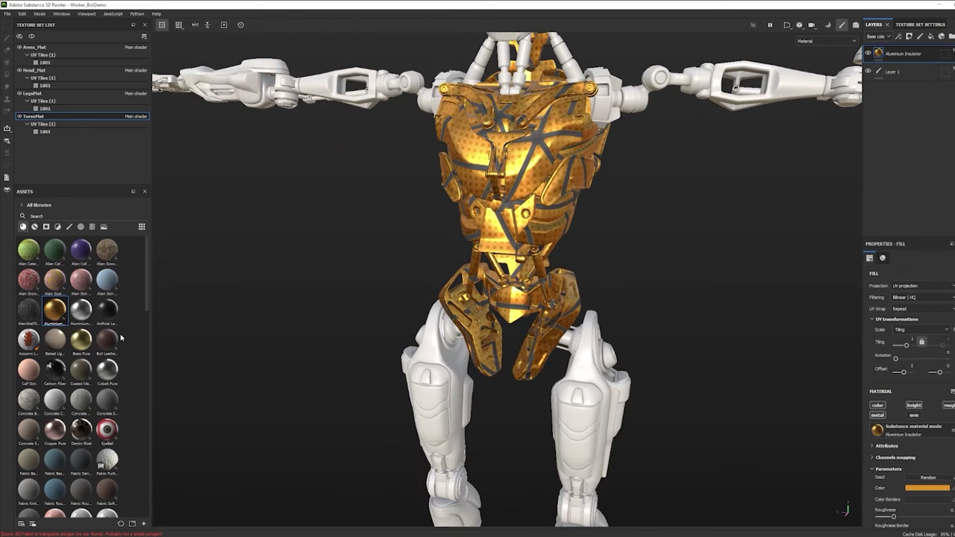
Step: Add the Fabric Baseball Hat material to the torso above the Aluminium Insulator layer and select its layer
left_click_drag(54, 468, 527, 173)
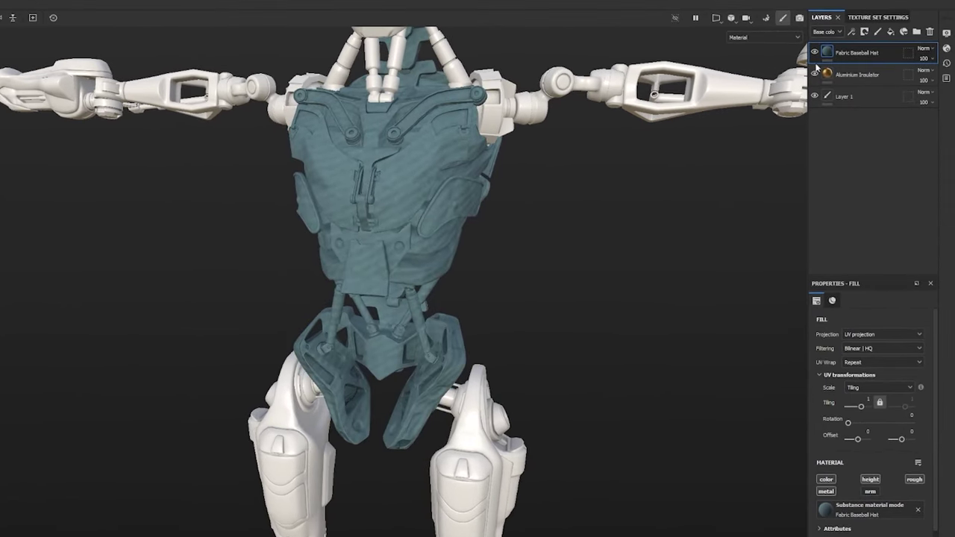
scroll(436, 231, "up", 3)
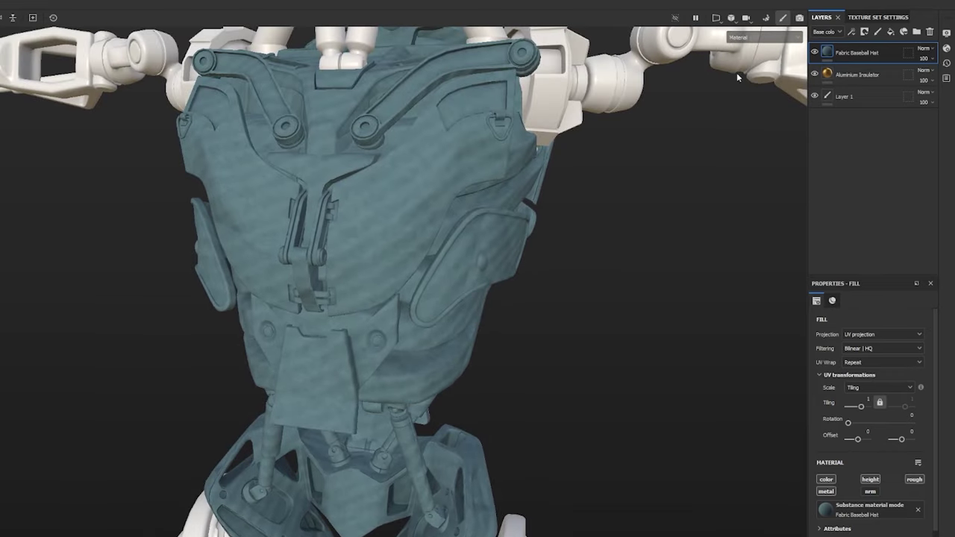
left_click(815, 53)
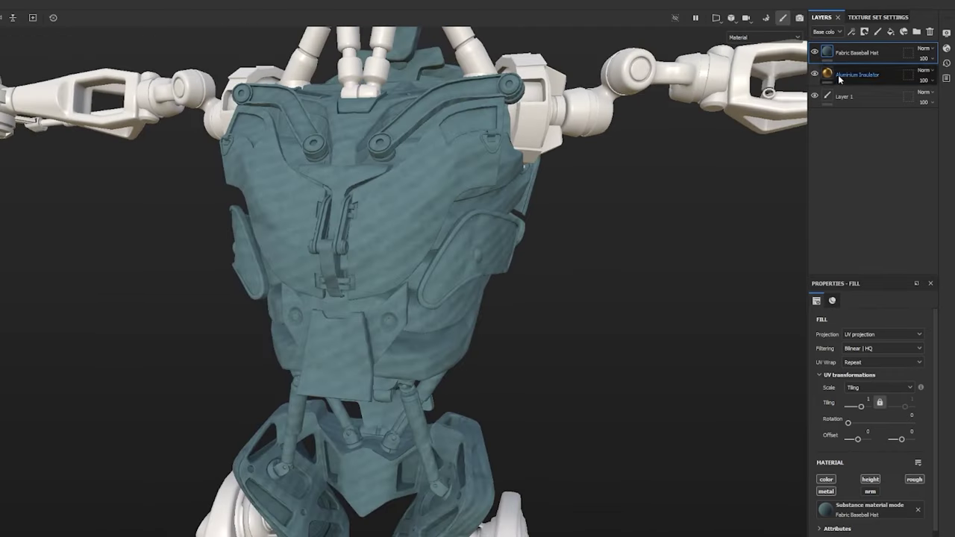
double_click(857, 52)
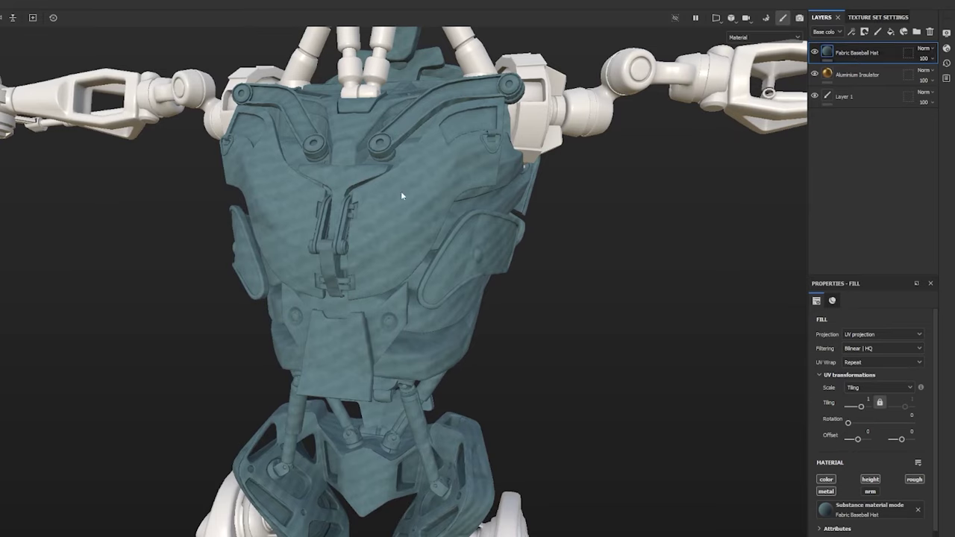
Step: Add a black mask to the Fabric Baseball Hat layer and show the mask alone on the torso
left_click(866, 32)
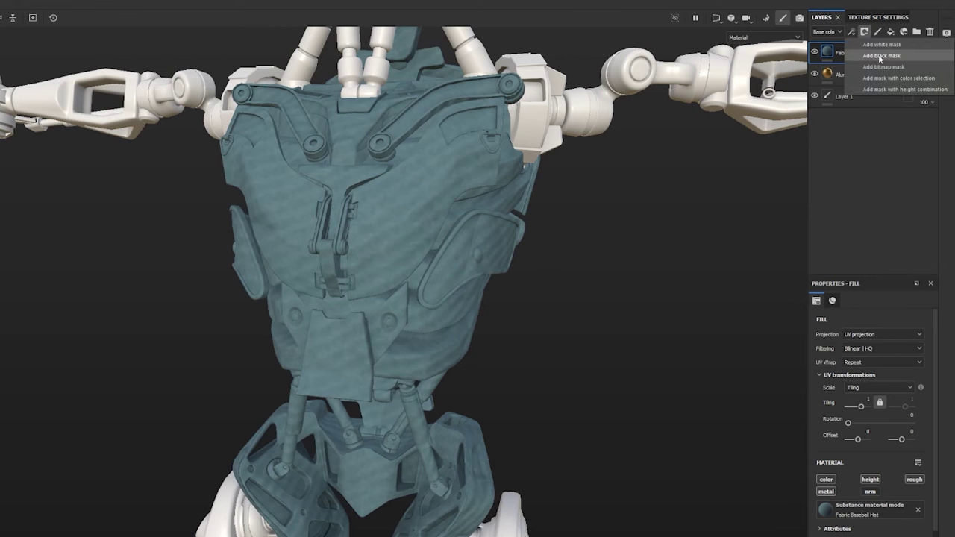
left_click(881, 56)
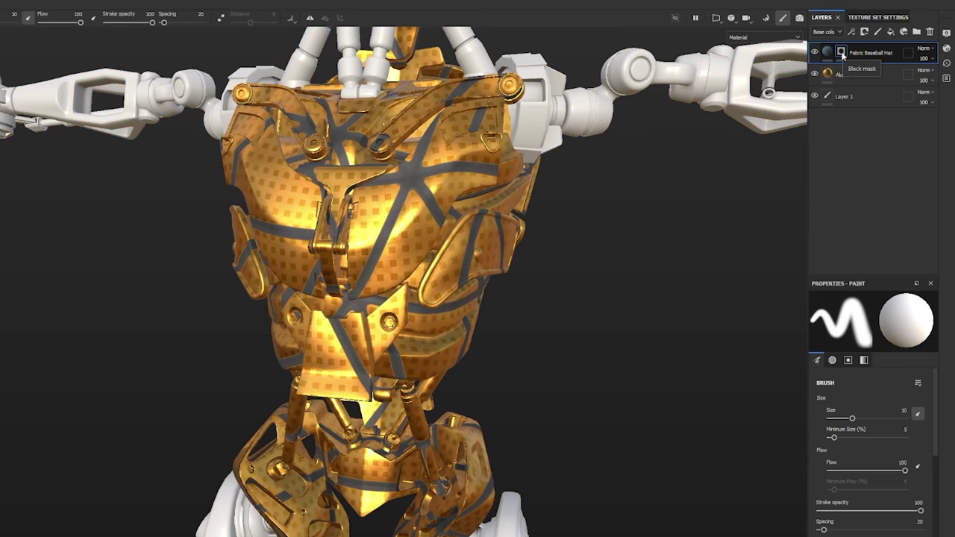
left_click(843, 53, "alt")
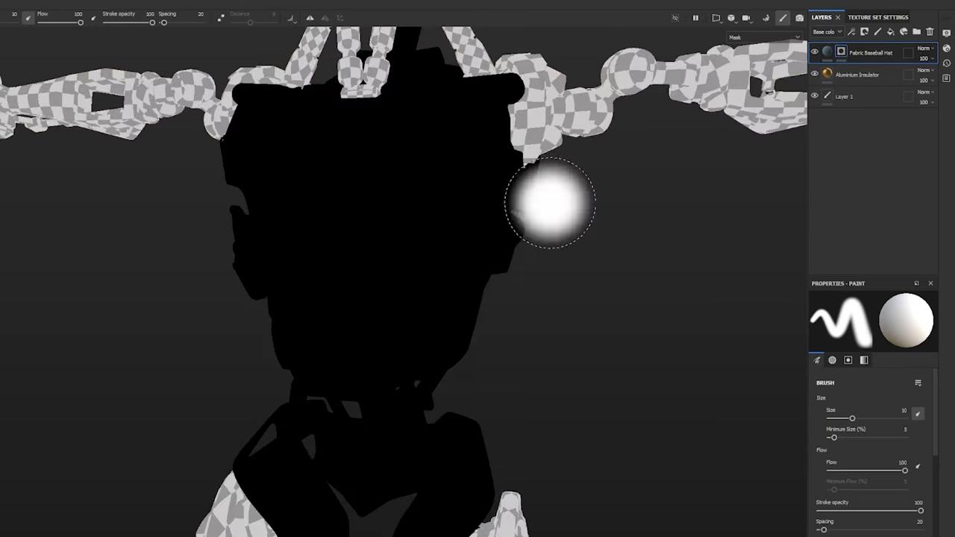
scroll(548, 205, "down", 3)
left_click_drag(316, 313, 441, 307, "alt")
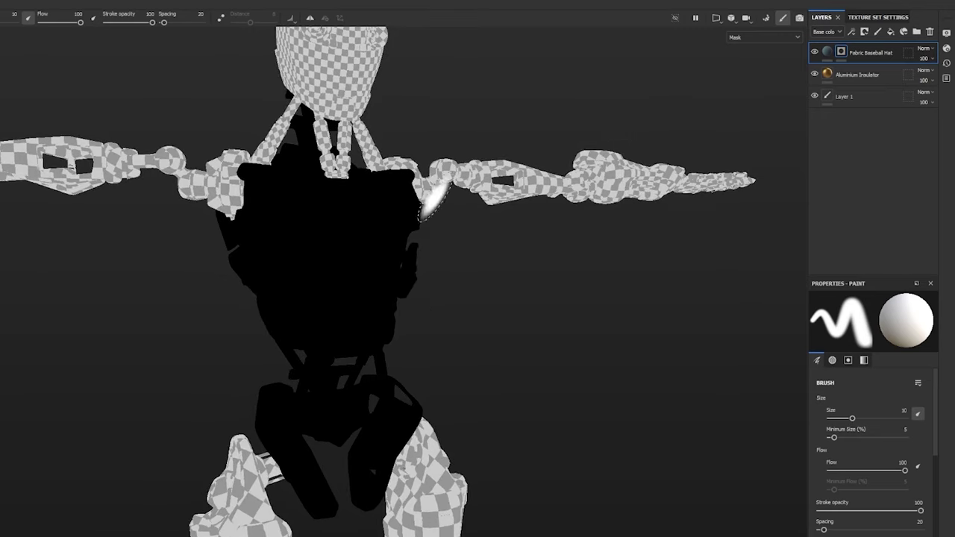
scroll(310, 259, "up", 2)
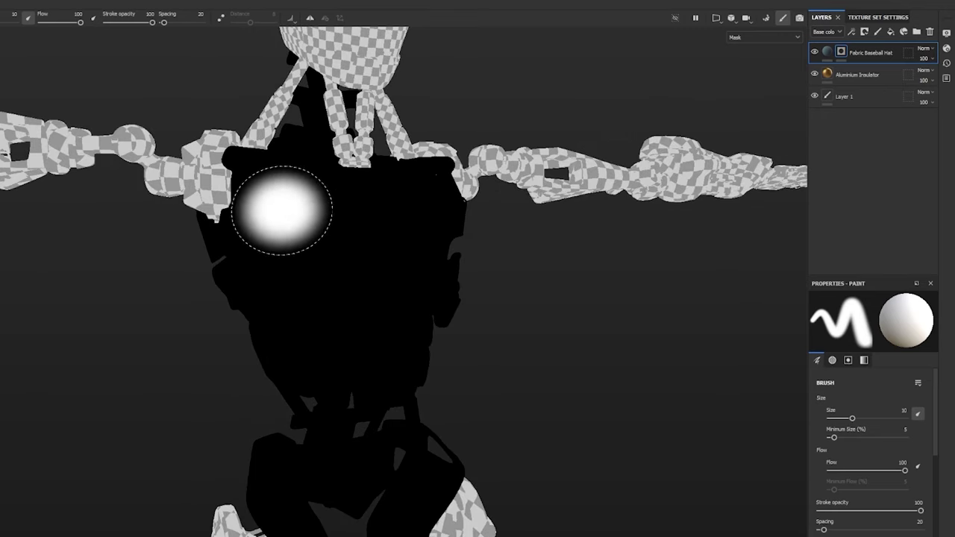
Step: Toggle the mask brush between black and white, ending on white, and paint a diagonal stroke across the chest
key("x")
key("x")
key("x")
key("x")
key("x")
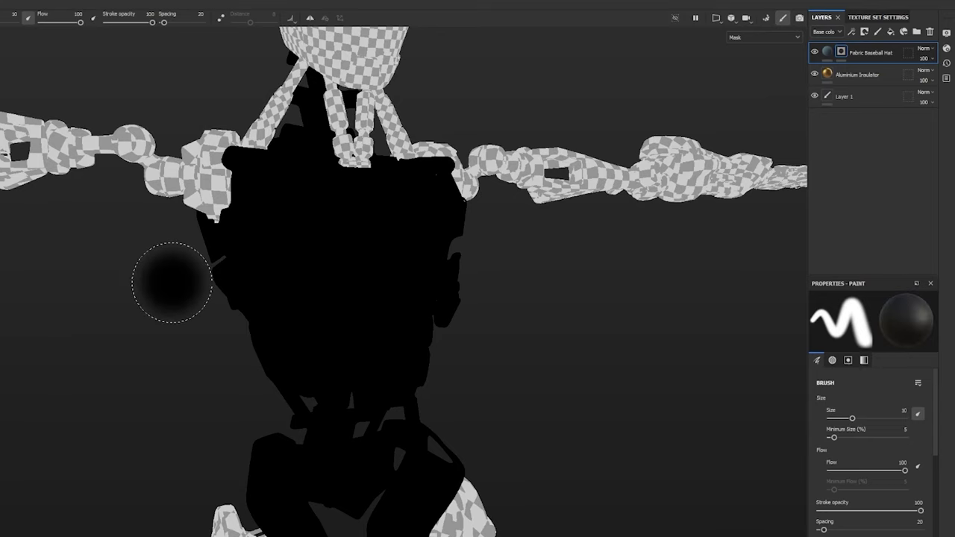
key("x")
left_click_drag(172, 282, 200, 263, "alt")
left_click_drag(258, 181, 366, 290)
mouse_move(516, 343)
left_mouse_down("alt")
mouse_move(642, 339)
mouse_move(515, 348)
mouse_move(604, 393)
mouse_move(583, 341)
mouse_move(559, 356)
left_mouse_up("alt")
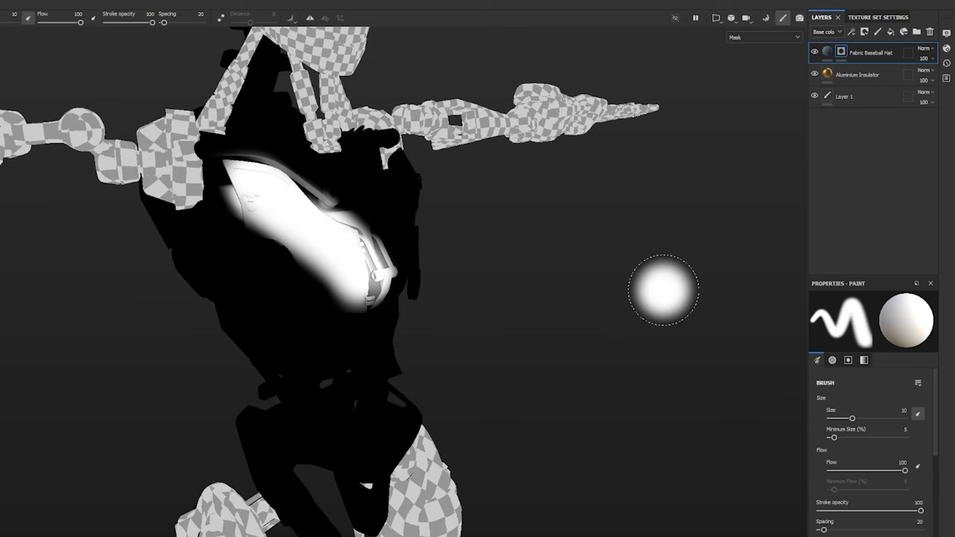
Step: Return to the Material view and paint more white into the mask to reveal fabric over the abdomen and side panel
key("m")
mouse_move(447, 363)
left_mouse_down()
mouse_move(261, 264)
mouse_move(314, 351)
mouse_move(403, 262)
mouse_move(340, 175)
left_mouse_up()
left_click_drag(268, 306, 339, 257, "alt")
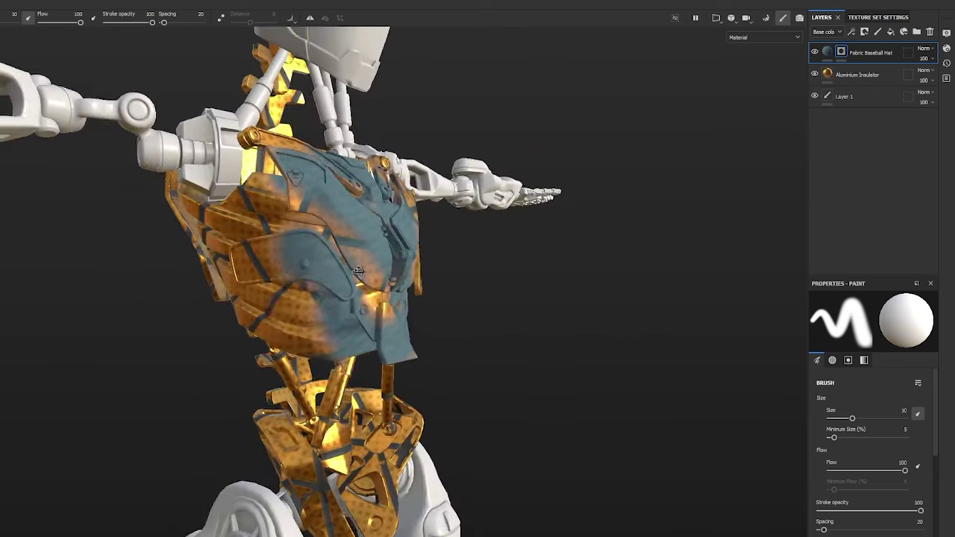
mouse_move(321, 299)
left_mouse_down()
mouse_move(212, 275)
mouse_move(299, 340)
left_mouse_up()
left_click_drag(323, 404, 265, 388, "alt")
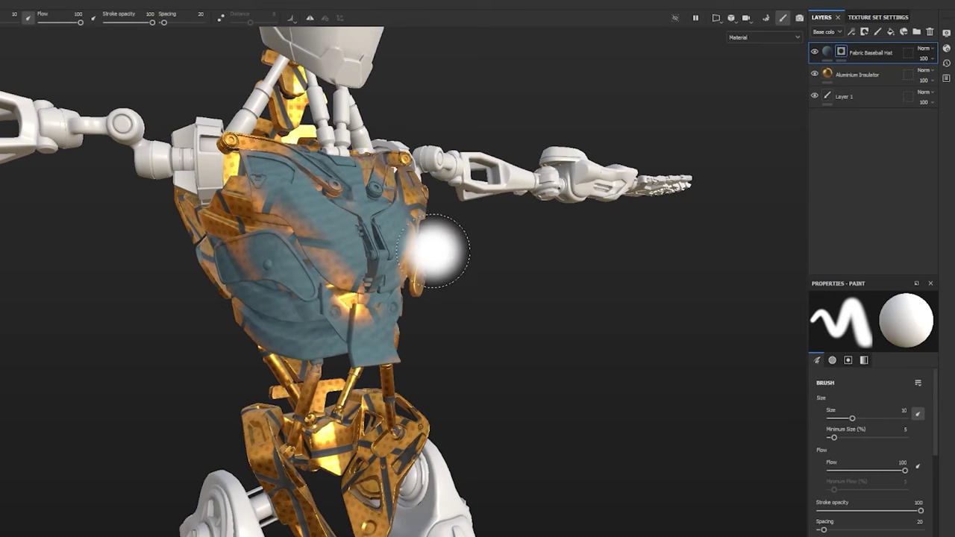
Step: Delete the Fabric Baseball Hat and Aluminium Insulator layers from the torso
key("Delete")
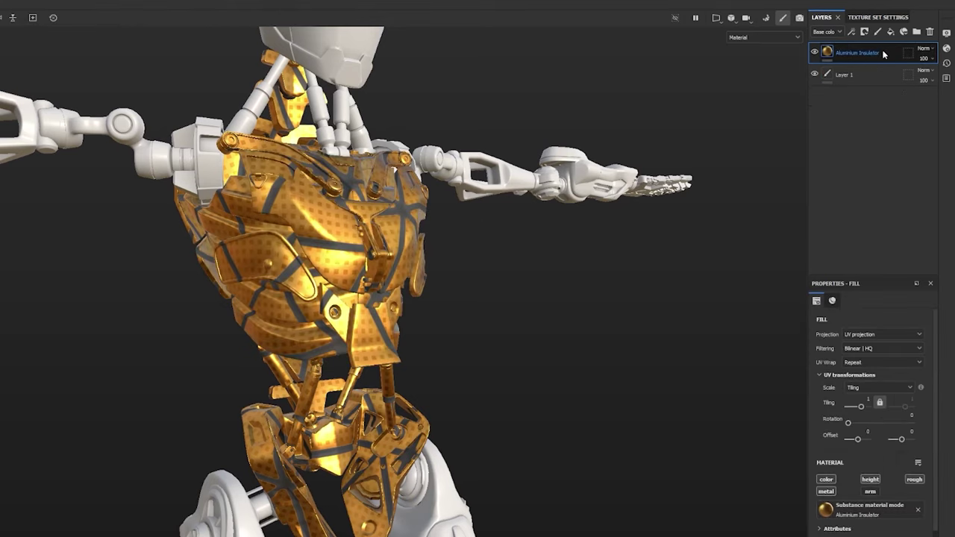
key("Delete")
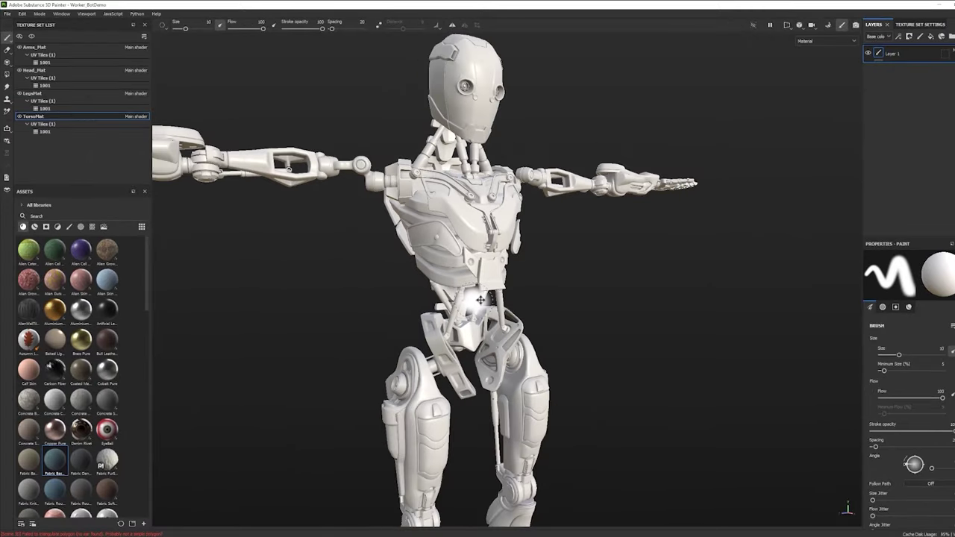
Step: Search the asset library for "metal" and apply the Steel Rough material to the torso
middle_click_drag(480, 300, 548, 298, "alt")
left_click_drag(548, 299, 454, 304, "alt")
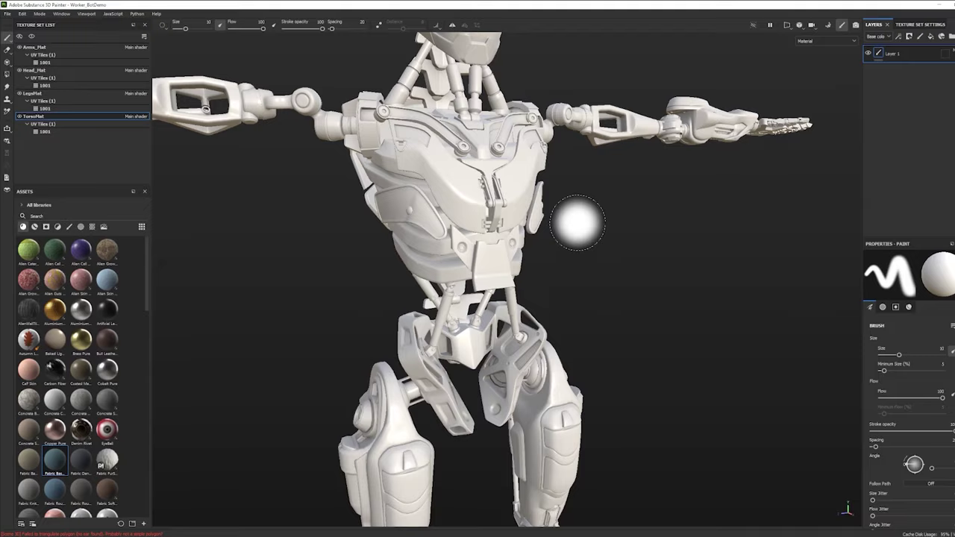
scroll(558, 263, "up", 4)
mouse_move(561, 268)
left_mouse_down("alt")
mouse_move(567, 277)
mouse_move(537, 288)
left_mouse_up("alt")
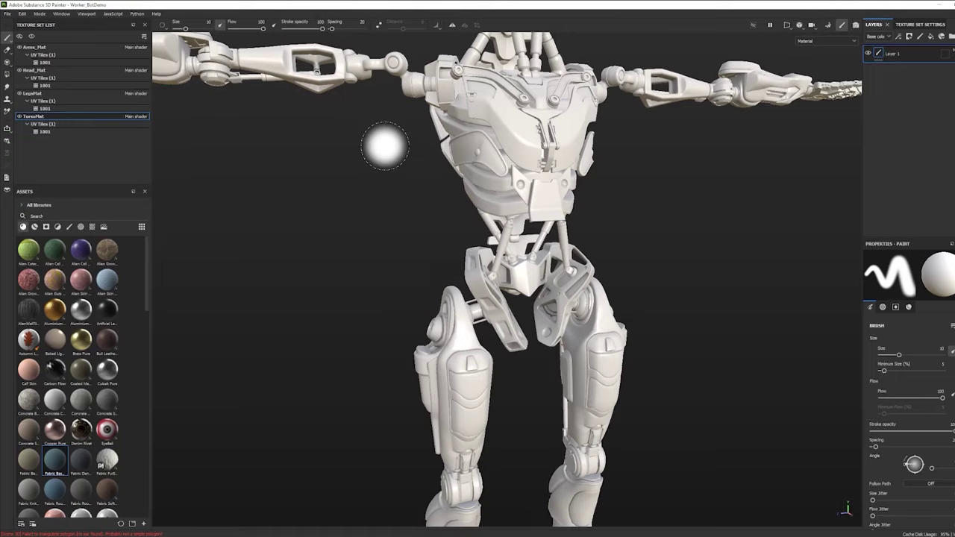
left_click(41, 216)
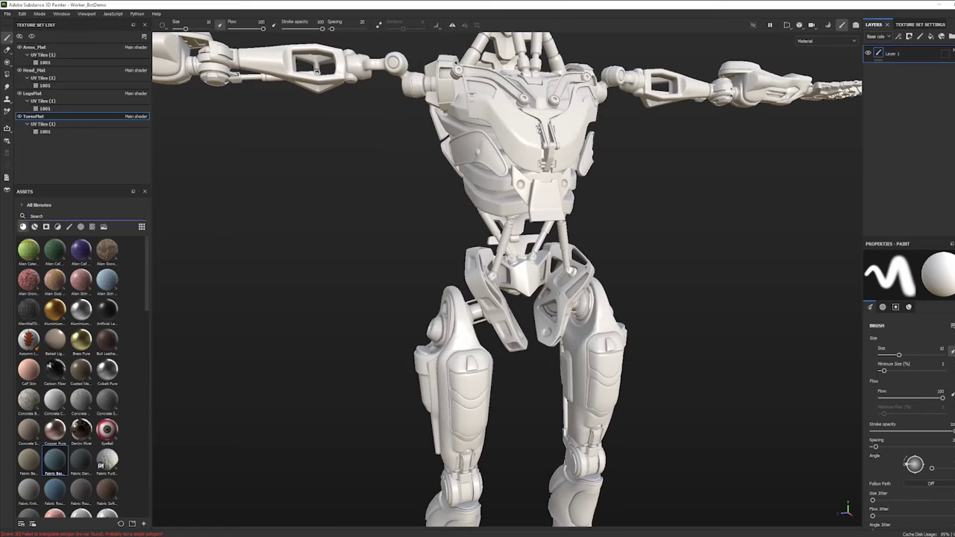
type("metal")
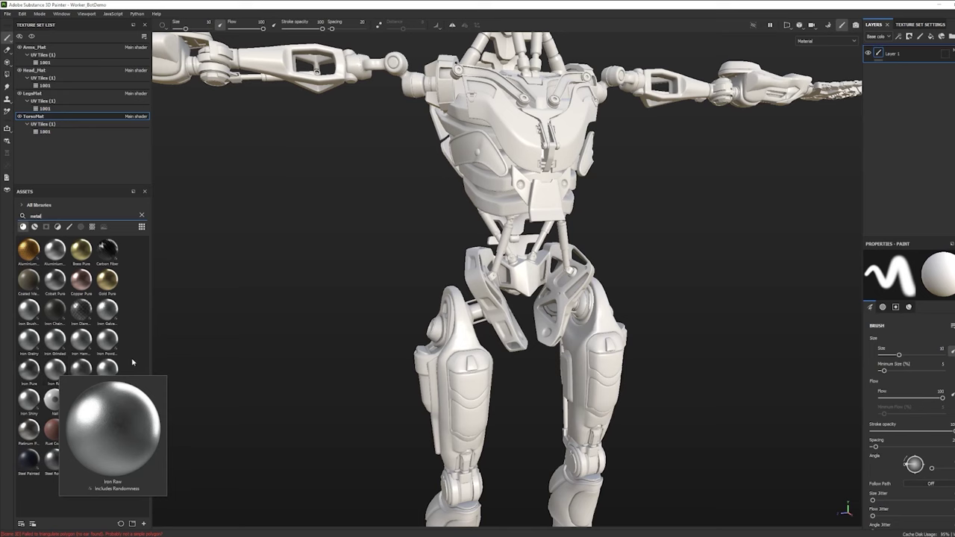
left_click_drag(54, 459, 499, 212)
Step: Examine the steel surface on the torso and hips from several angles, both close up and at full-body distance
left_click_drag(395, 237, 348, 240, "alt")
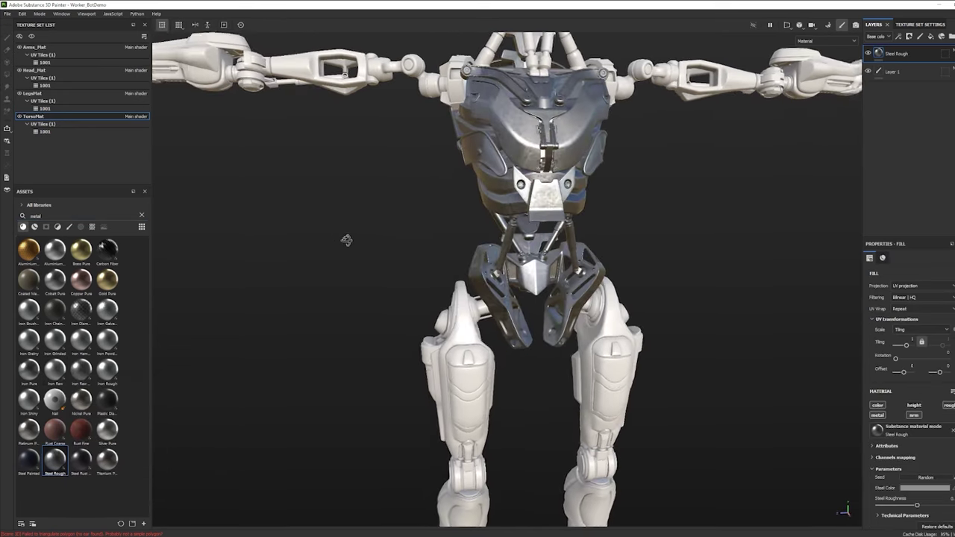
right_click_drag(476, 115, 224, 123, "alt")
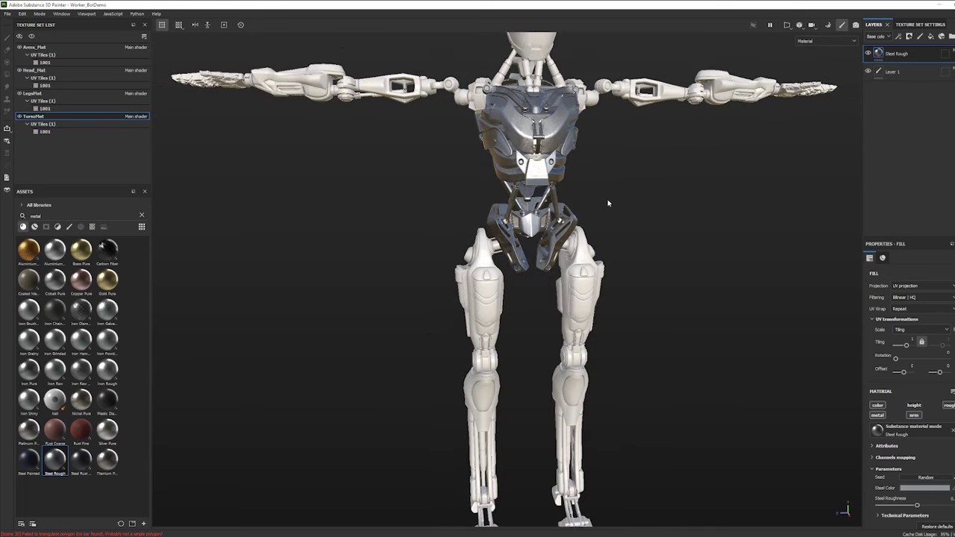
middle_click_drag(559, 175, 545, 284, "alt")
right_click_drag(452, 255, 563, 262, "alt")
left_click_drag(431, 261, 518, 274, "alt")
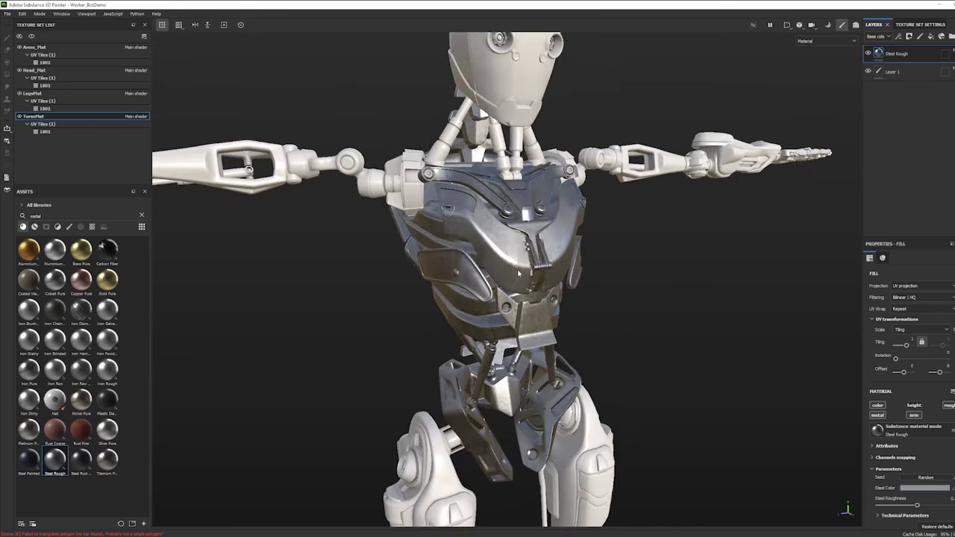
middle_click_drag(519, 274, 505, 215)
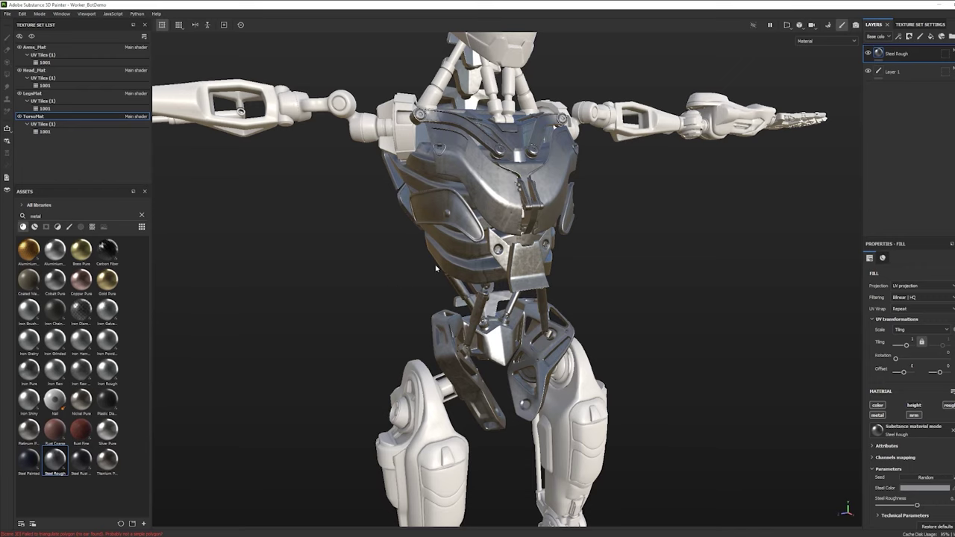
right_click_drag(439, 268, 518, 243, "alt")
left_click_drag(518, 242, 518, 276, "alt")
right_click_drag(518, 276, 496, 276, "shift")
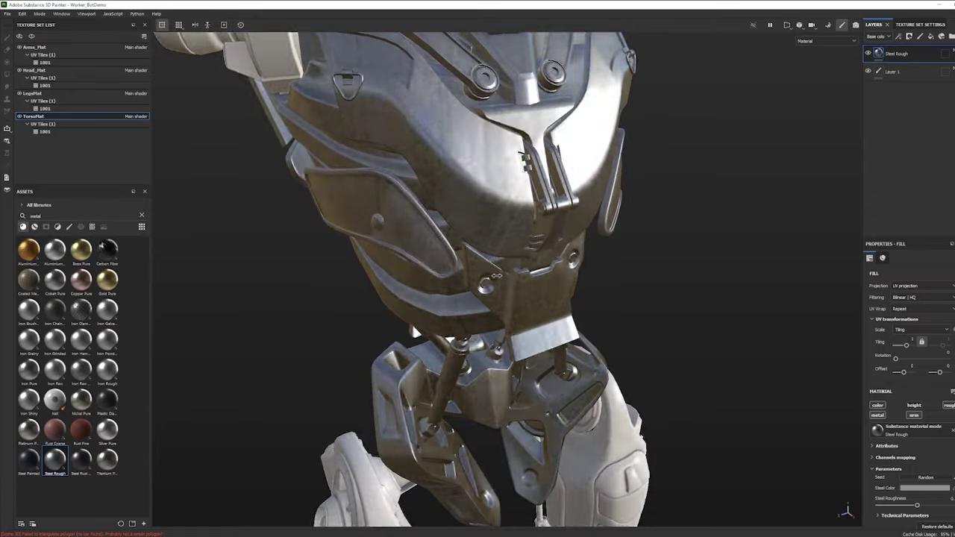
mouse_move(495, 275)
left_mouse_down("alt")
mouse_move(482, 229)
mouse_move(411, 265)
mouse_move(480, 277)
left_mouse_up("alt")
scroll(483, 279, "down", 5)
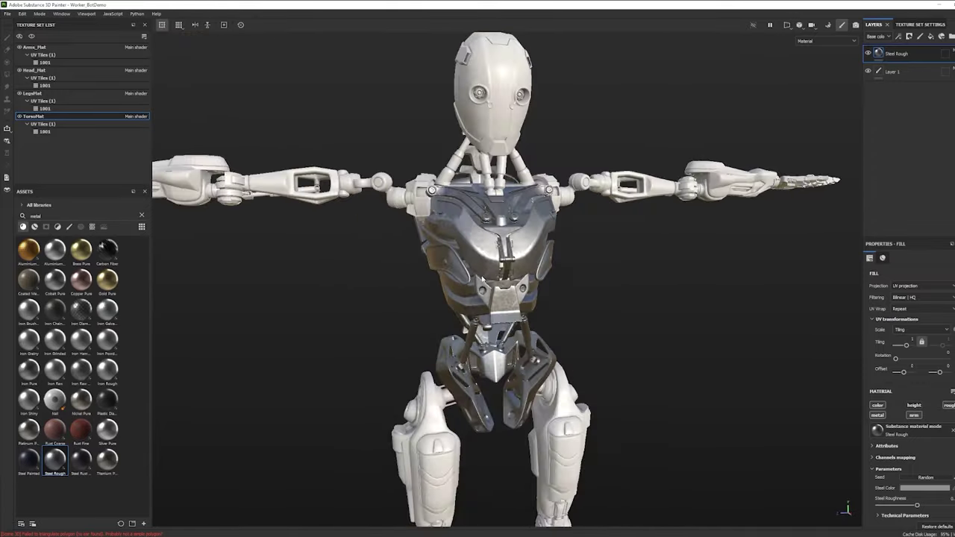
scroll(411, 262, "down", 3)
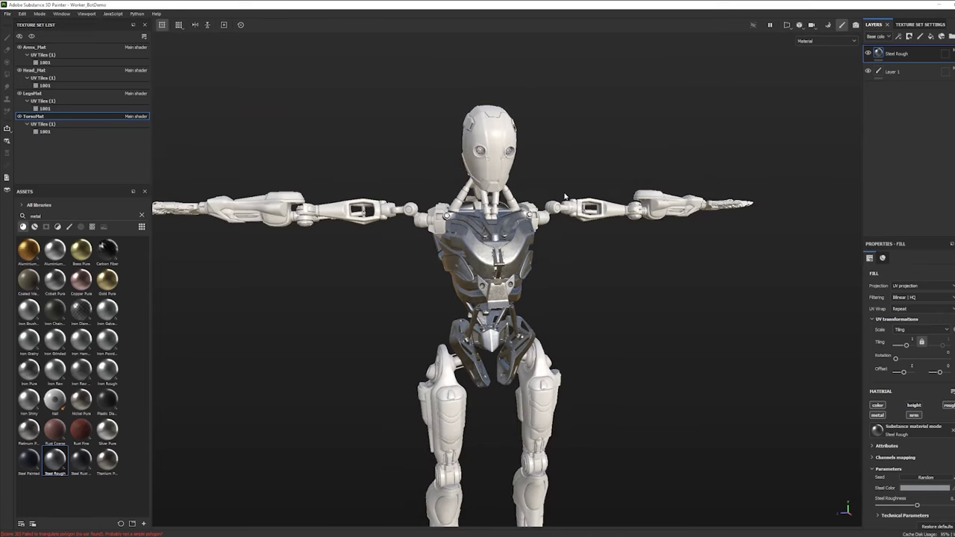
scroll(562, 202, "up", 6)
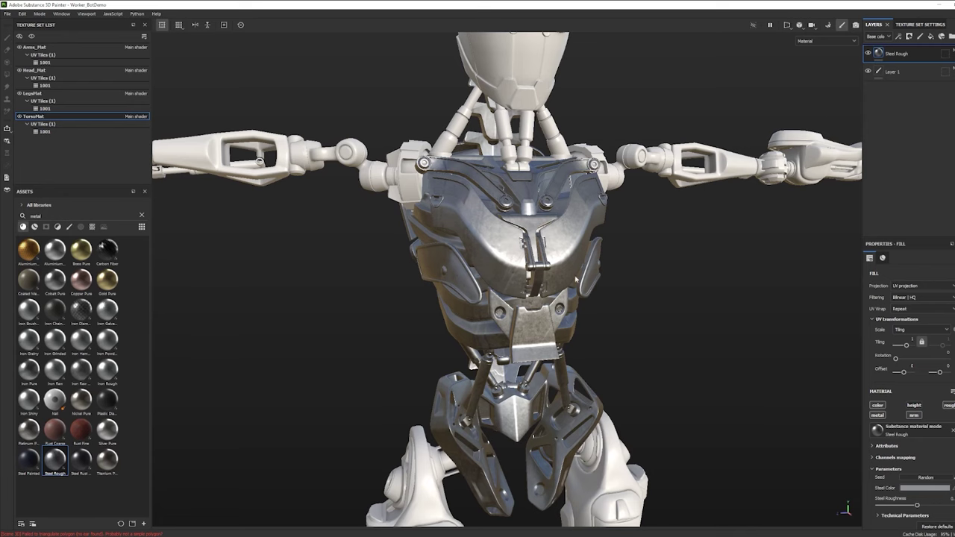
middle_click_drag(524, 276, 552, 235, "alt")
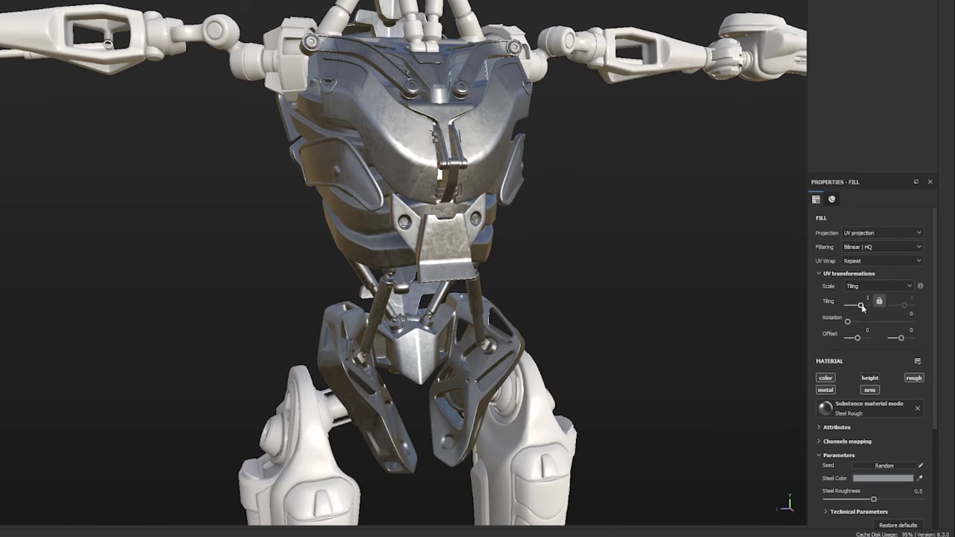
Step: Try different UV tiling values on the Steel Rough fill, ending at 9.48
left_click_drag(862, 306, 867, 307)
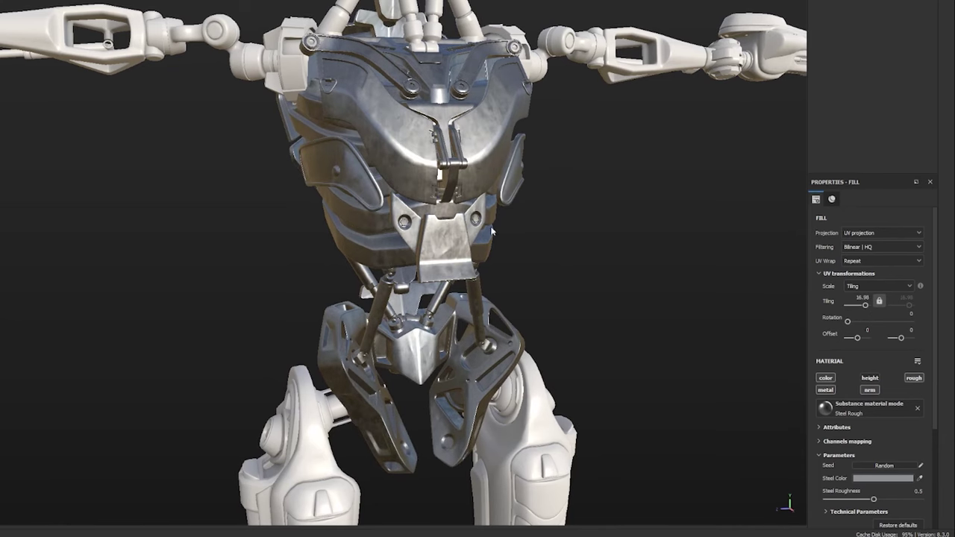
scroll(418, 216, "up", 5)
left_click_drag(406, 216, 431, 205, "alt")
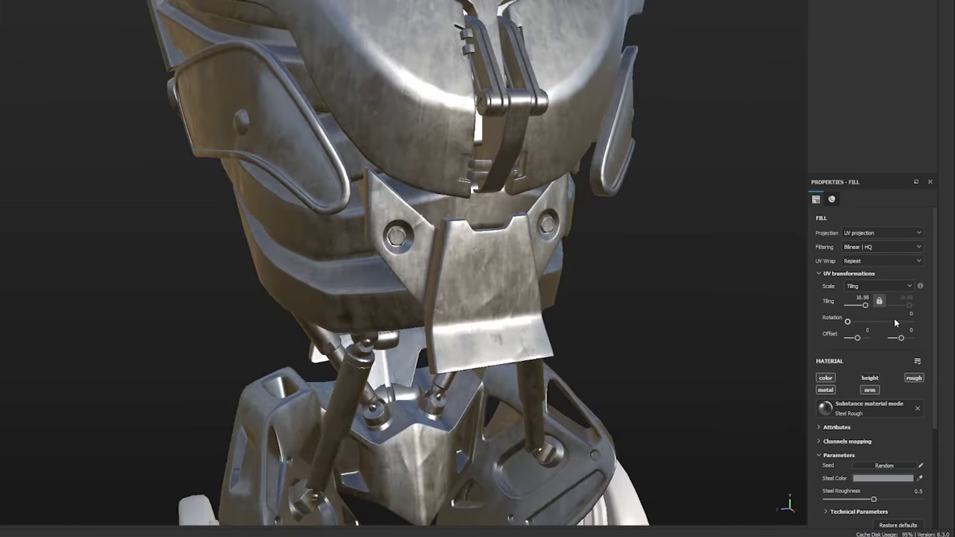
left_click_drag(866, 309, 869, 308)
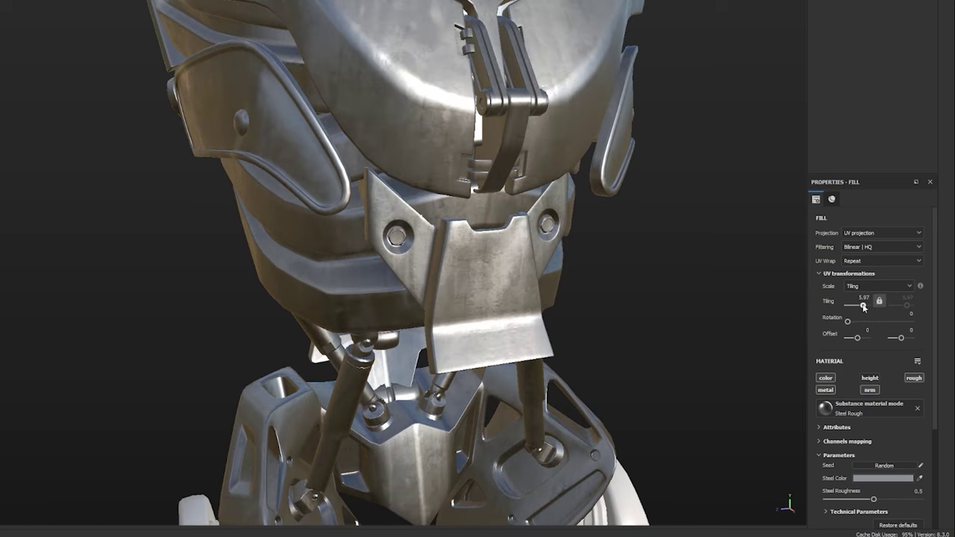
left_click_drag(867, 309, 865, 309)
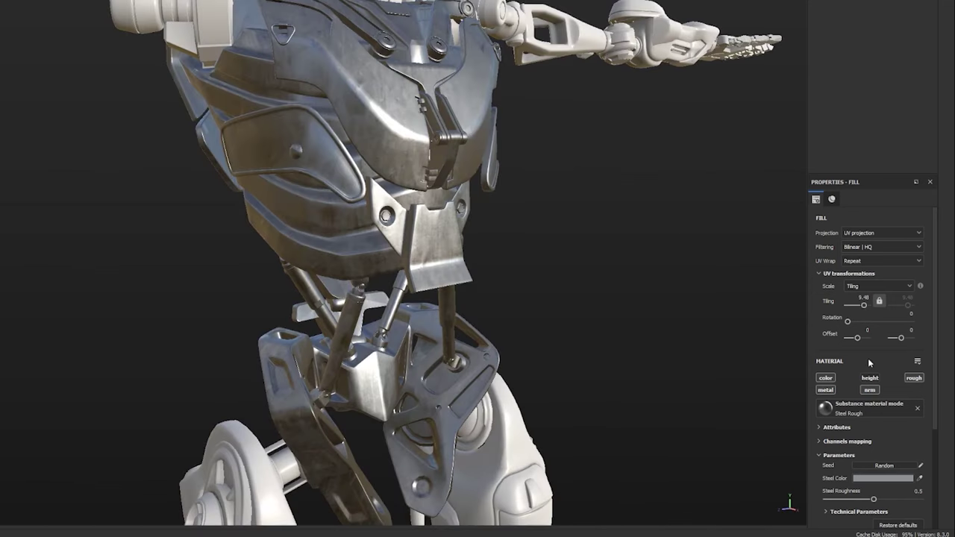
Step: Adjust the Steel Color to a neutral grey and set the Steel Roughness to 0.34
scroll(868, 358, "down", 3)
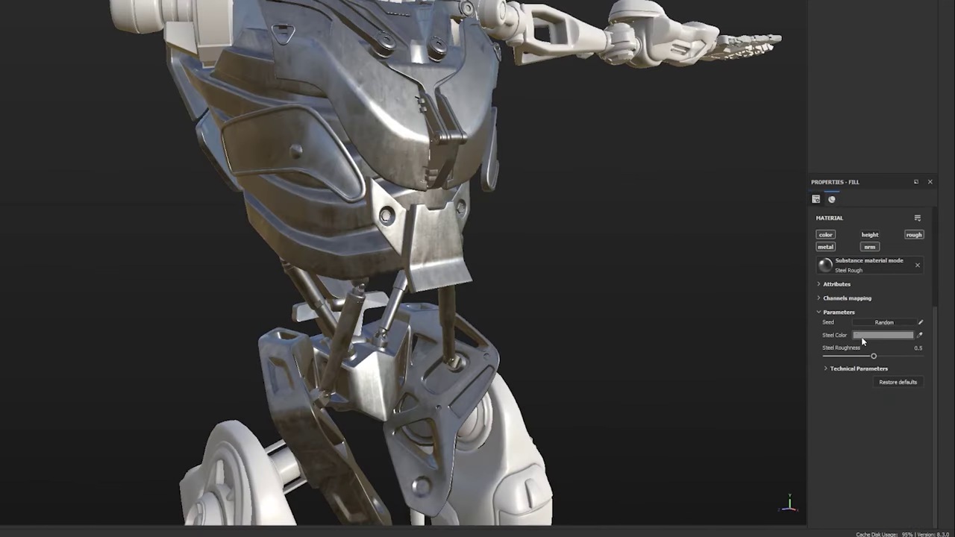
left_click(871, 339)
mouse_move(769, 433)
left_mouse_down()
mouse_move(757, 430)
mouse_move(751, 397)
mouse_move(754, 422)
left_mouse_up()
mouse_move(858, 361)
left_mouse_down()
mouse_move(898, 356)
mouse_move(858, 353)
left_mouse_up()
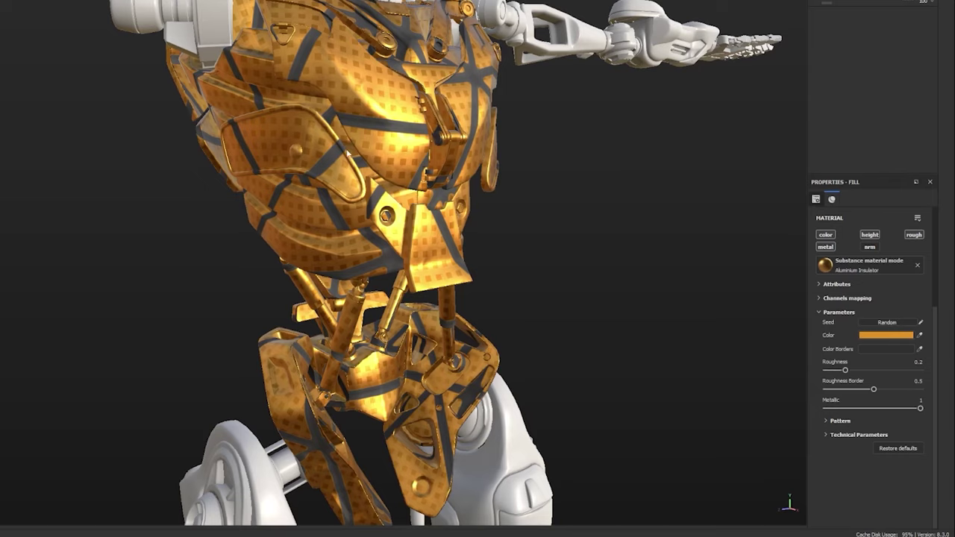
Step: Set the UV tiling of the Aluminium Insulator fill on the torso to 4.6 and inspect the pattern
left_click_drag(416, 200, 359, 196, "alt")
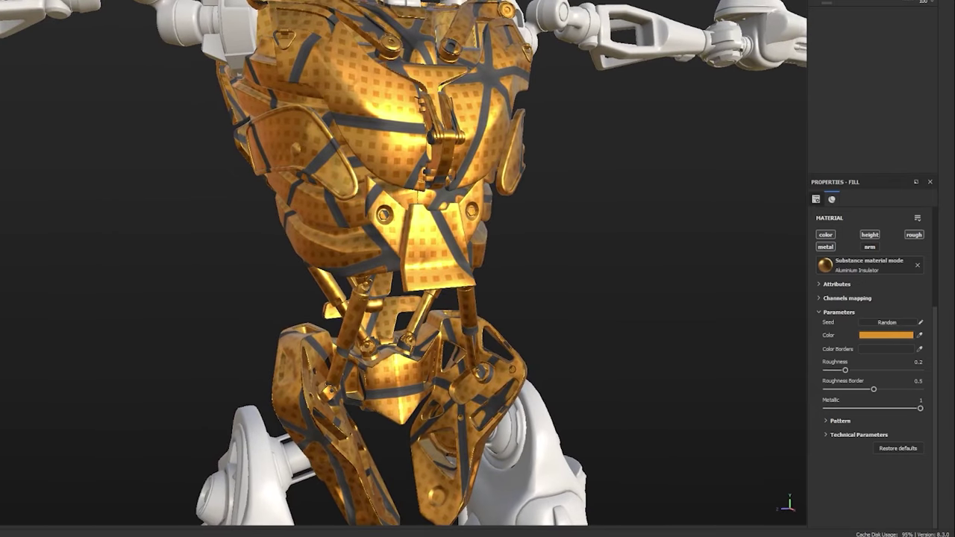
scroll(837, 330, "up", 3)
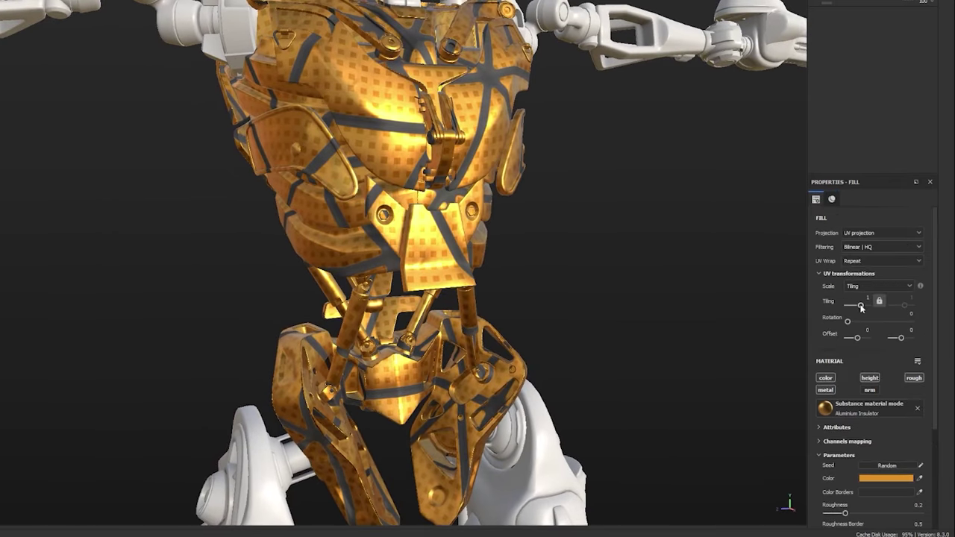
left_click_drag(860, 306, 863, 305)
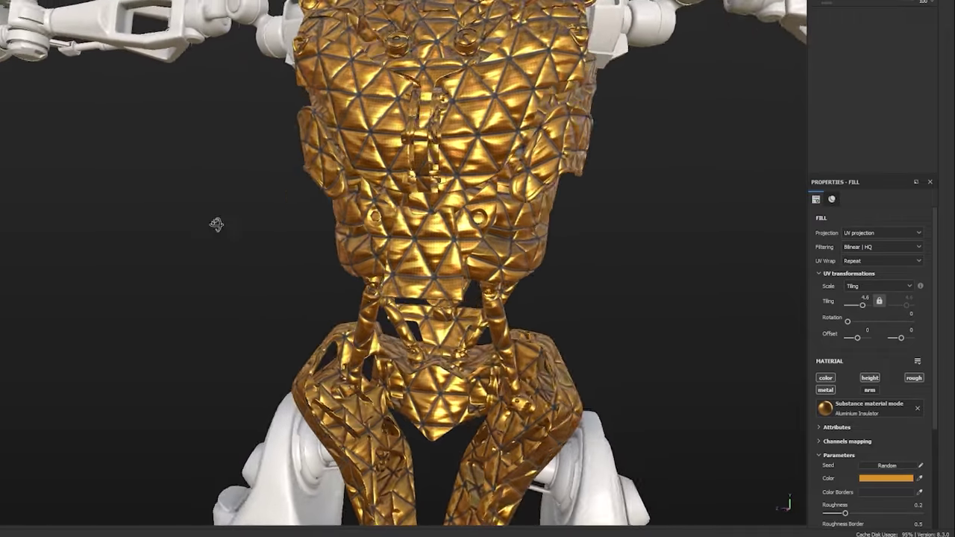
left_click_drag(216, 224, 358, 218, "alt")
Step: Set the Aluminium Insulator's pattern Tile to 2 and try lowering its Folds Intensity and Grid Intensity
scroll(918, 365, "down", 4)
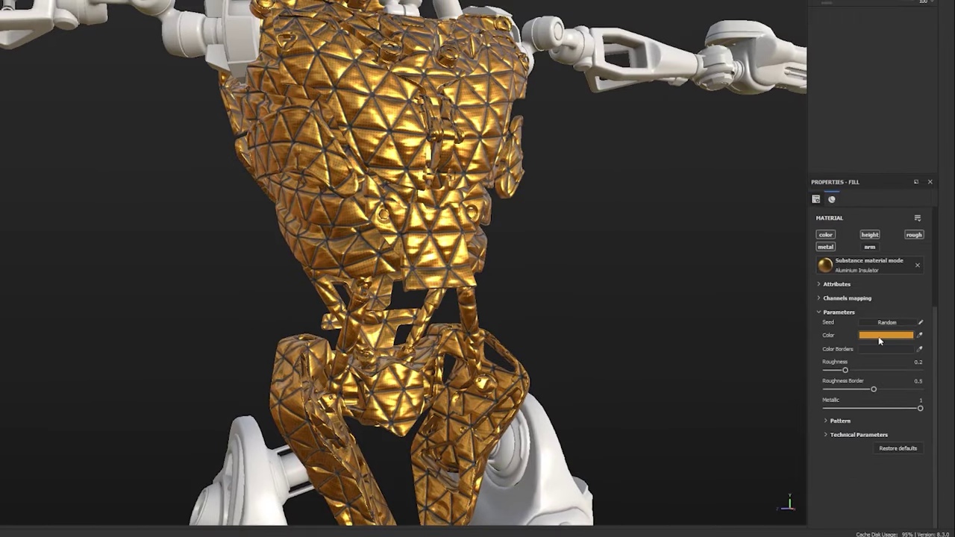
left_click(828, 422)
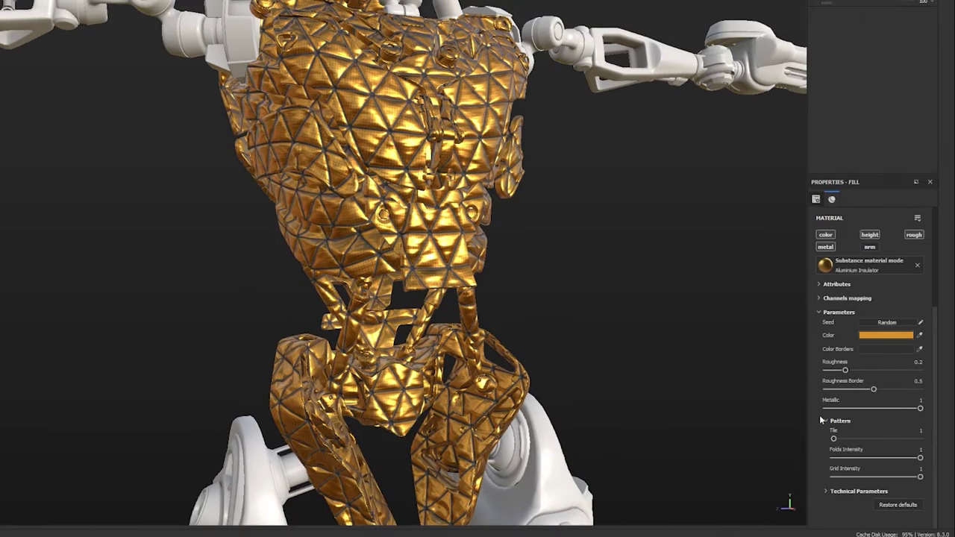
left_click_drag(835, 441, 877, 439)
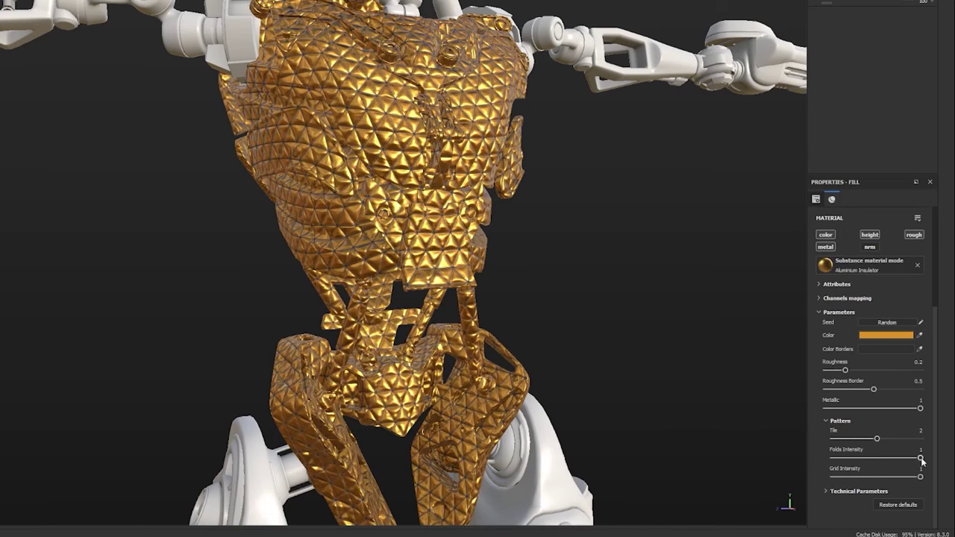
left_click_drag(921, 459, 835, 461)
key("ctrl+z")
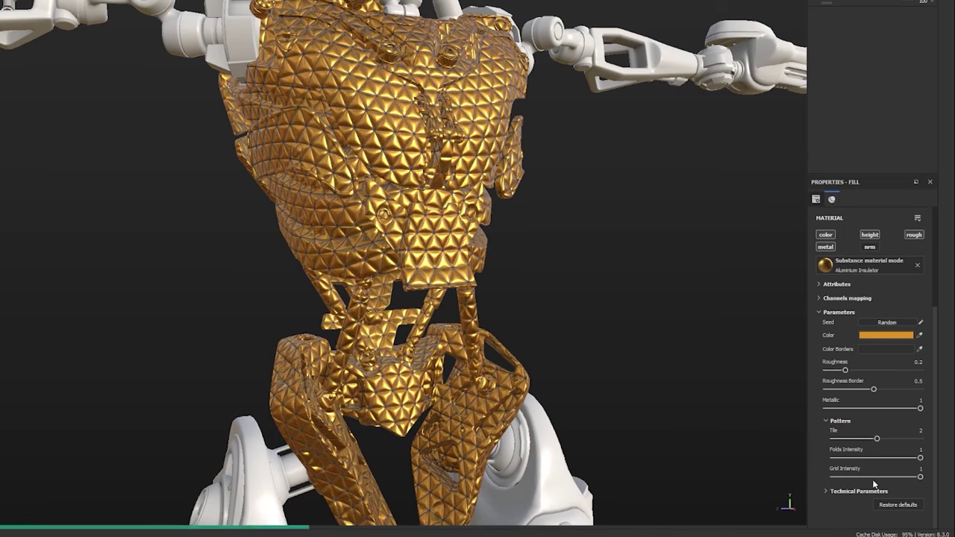
left_click_drag(921, 476, 836, 476)
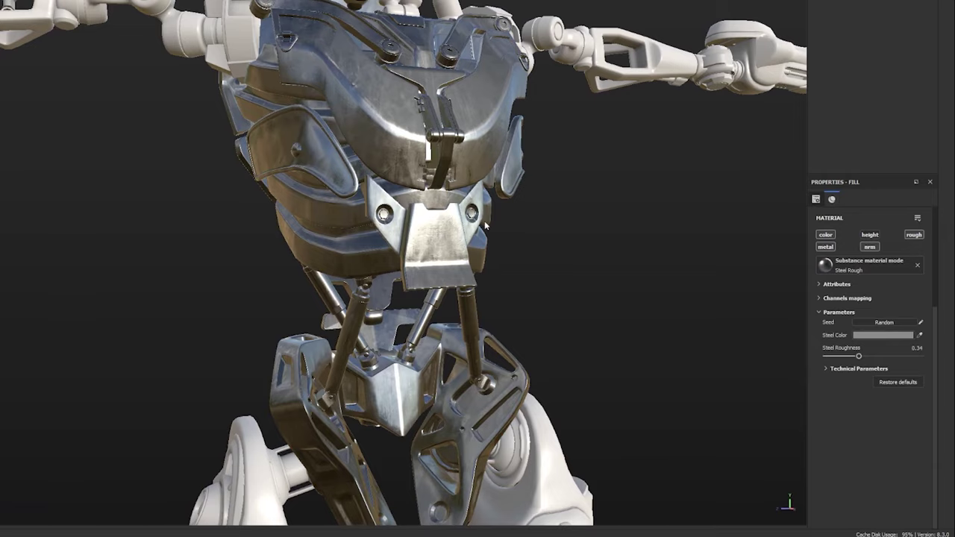
Step: Inspect the steel torso's reflections from both sides and set the Steel Roughness to 0.44
left_click_drag(485, 225, 357, 237, "alt")
left_click_drag(462, 290, 580, 284, "alt")
left_click_drag(876, 387, 883, 387)
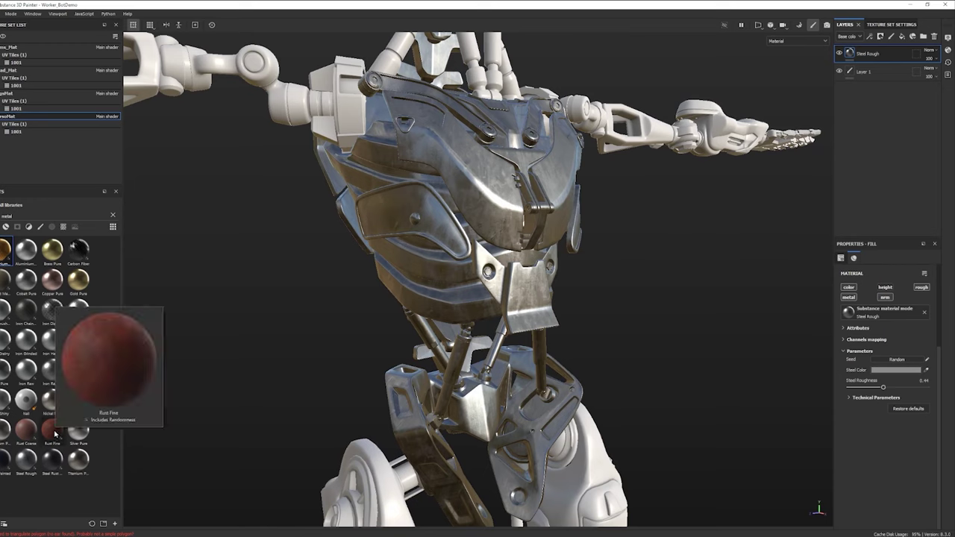
Step: Apply the Rust Fine material over the steel torso and change its Rust Color to dark grey 474646
left_click_drag(55, 433, 480, 210)
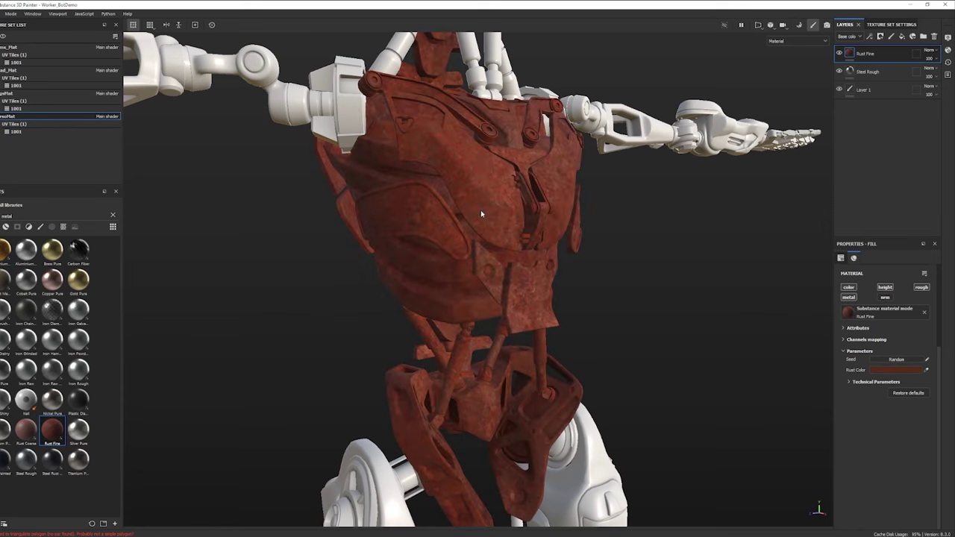
left_click_drag(518, 346, 477, 349, "alt")
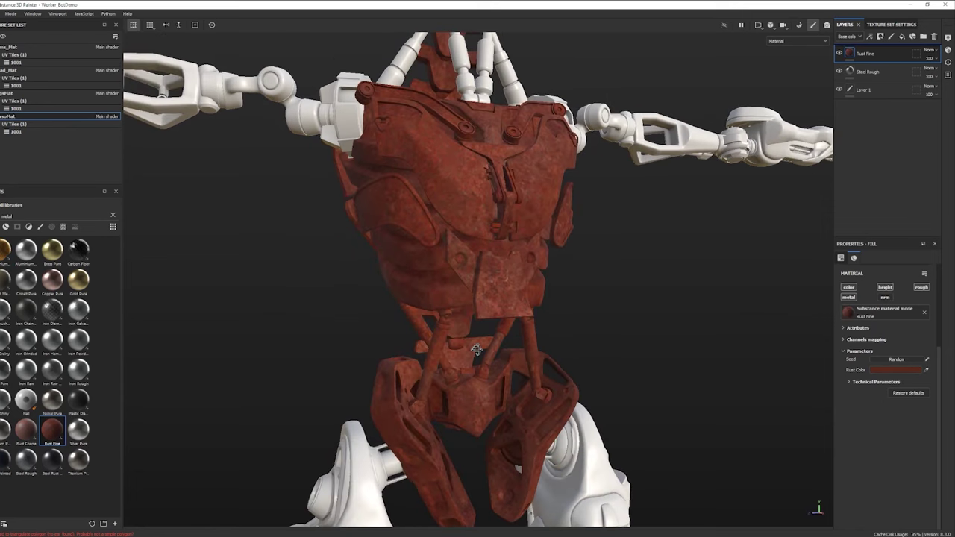
left_click(882, 371)
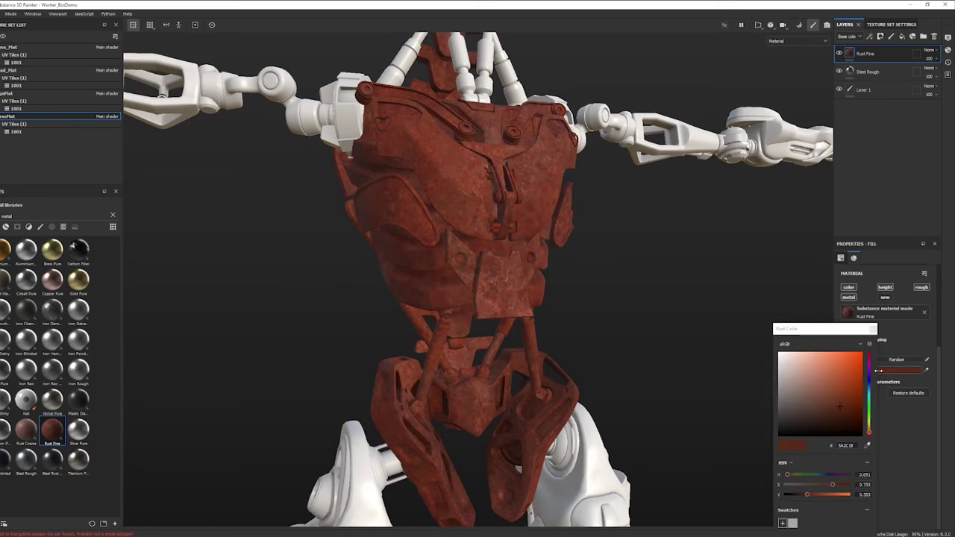
left_click(779, 412)
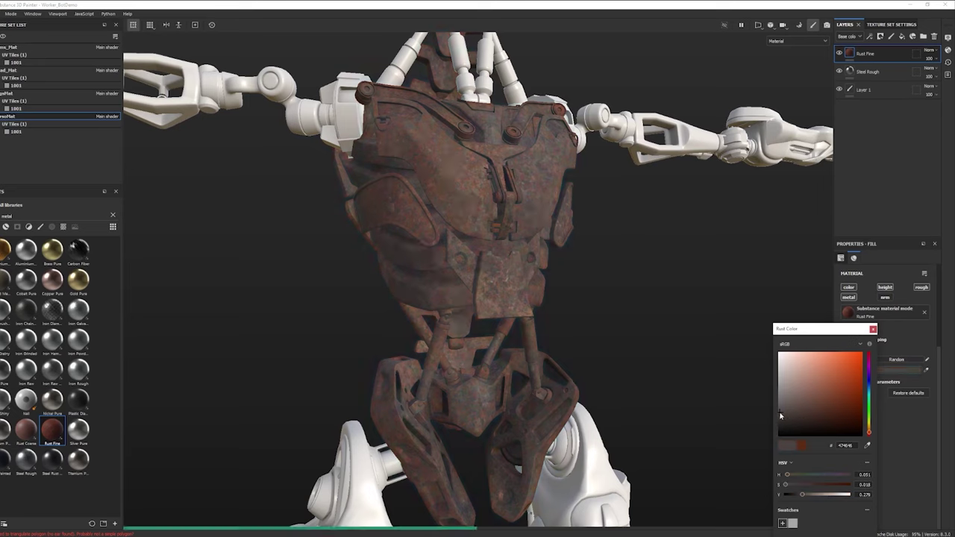
Step: Set the Rust Fine fill's UV tiling to 14.13 and add a black mask to its layer
left_click(880, 341)
scroll(878, 342, "up", 3)
left_click_drag(878, 341, 882, 346)
scroll(883, 345, "down", 2)
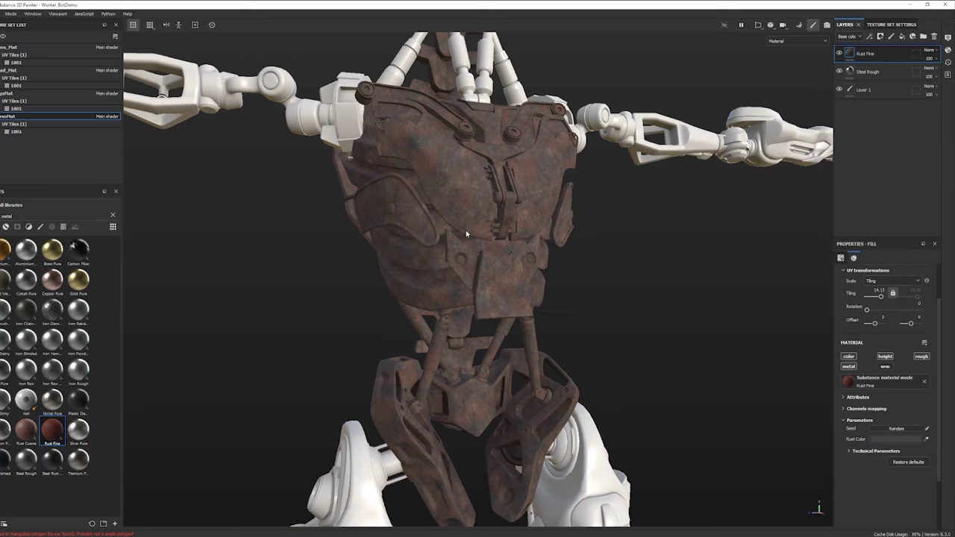
left_click(881, 36)
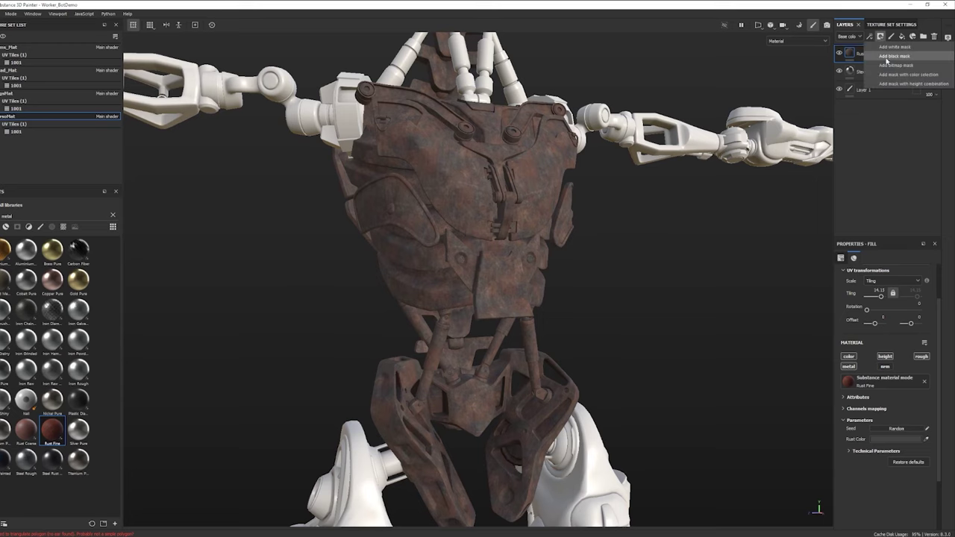
left_click(887, 58)
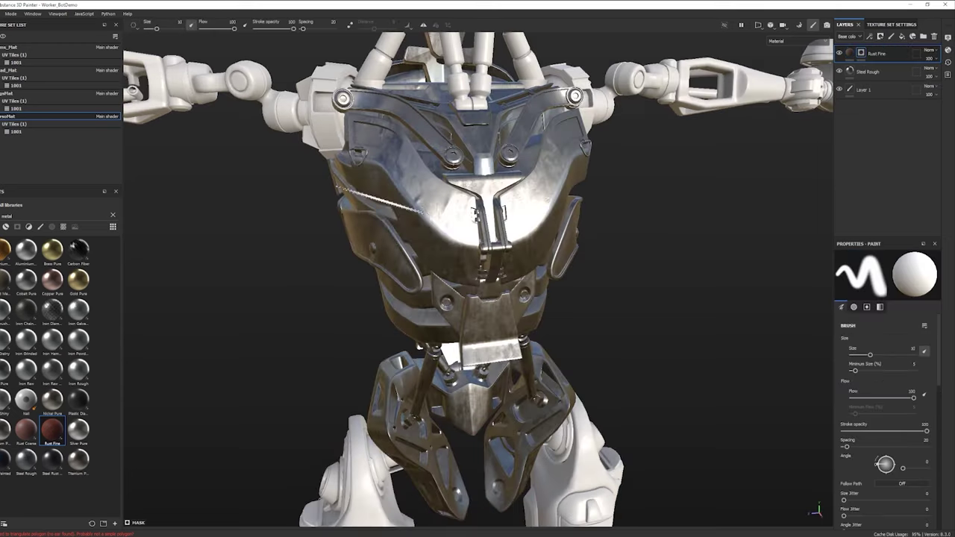
Step: Find the dust smart masks and apply Dust Occlusion to the Rust Fine layer's mask
left_click_drag(345, 267, 421, 285, "alt")
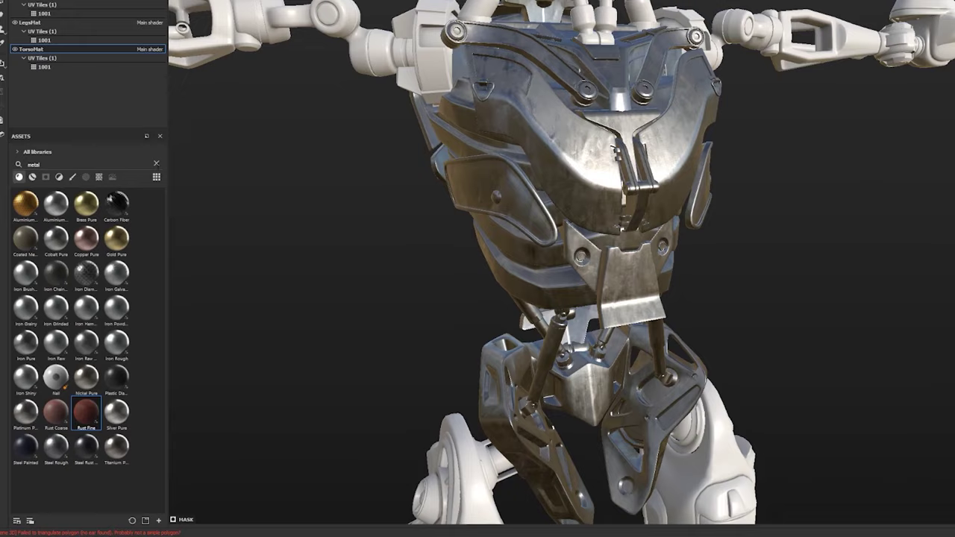
left_click(156, 164)
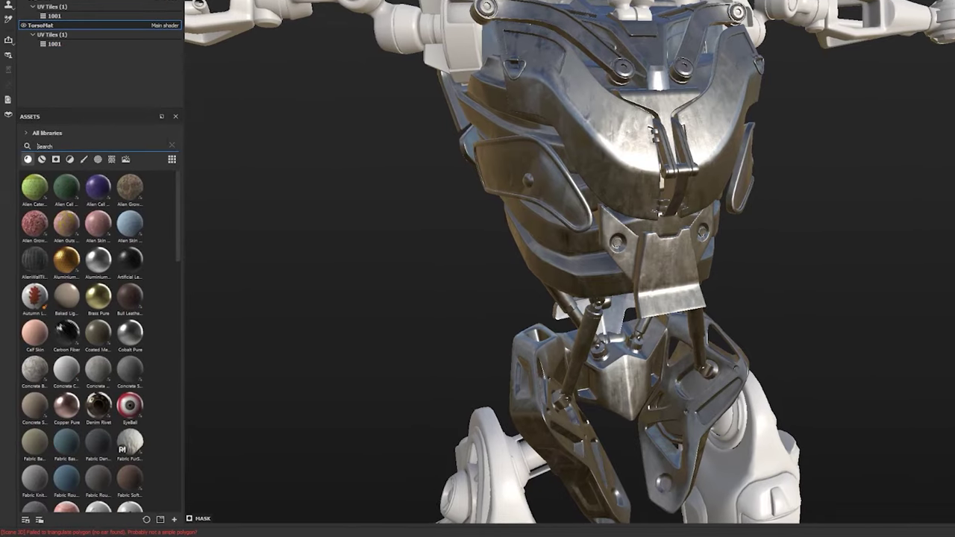
scroll(97, 336, "down", 10)
left_click(55, 159)
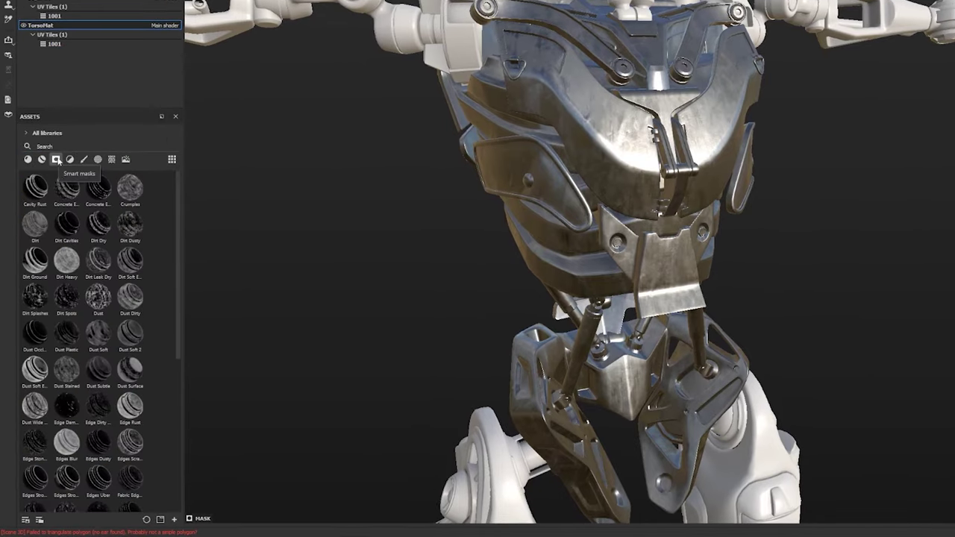
mouse_move(101, 198)
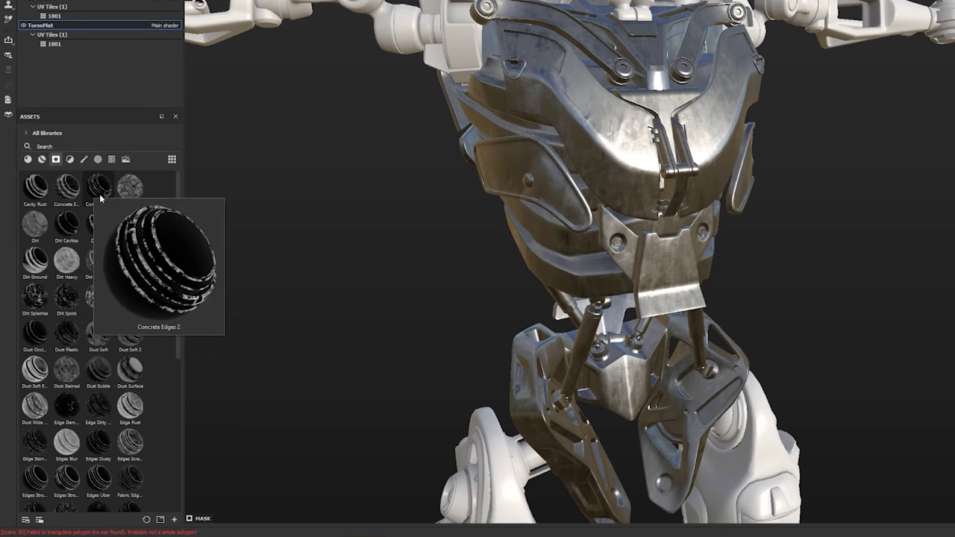
mouse_move(97, 222)
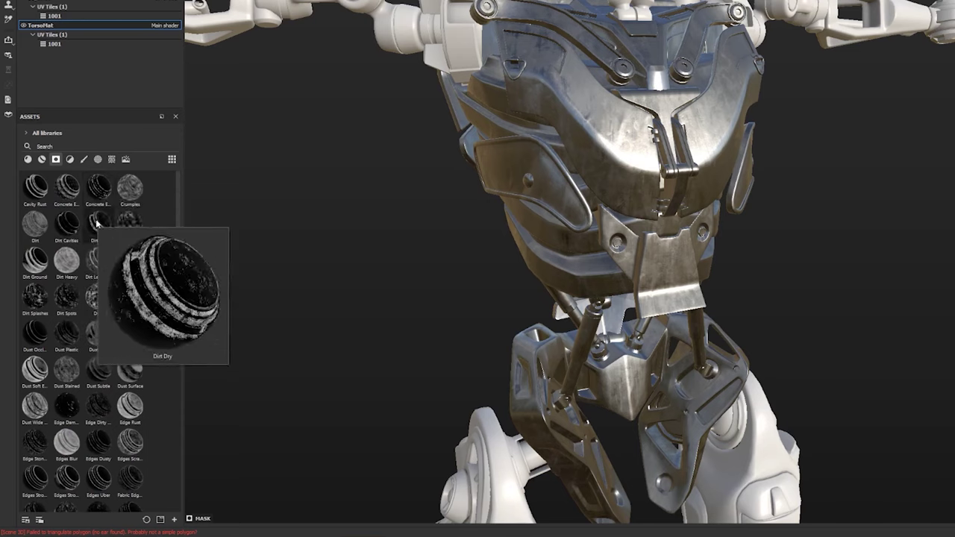
type("dust")
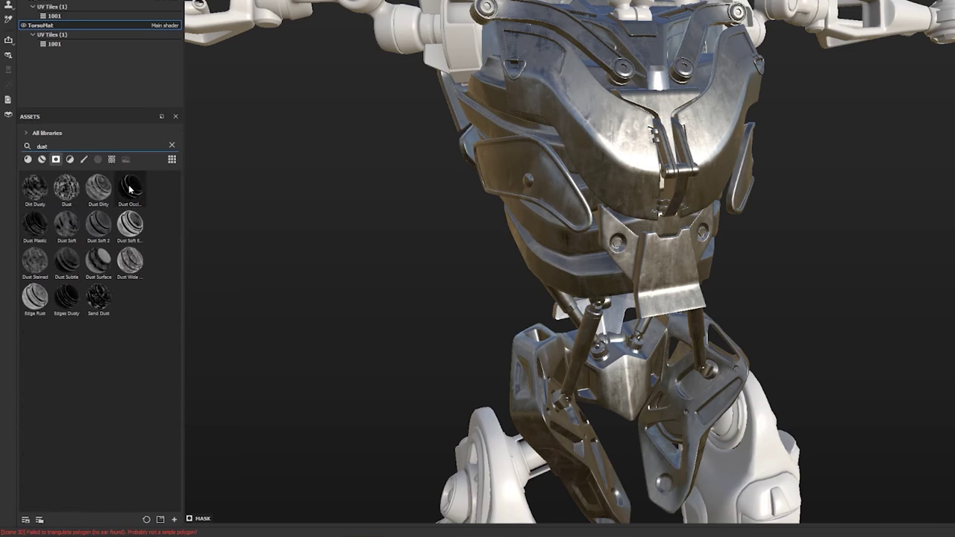
mouse_move(135, 200)
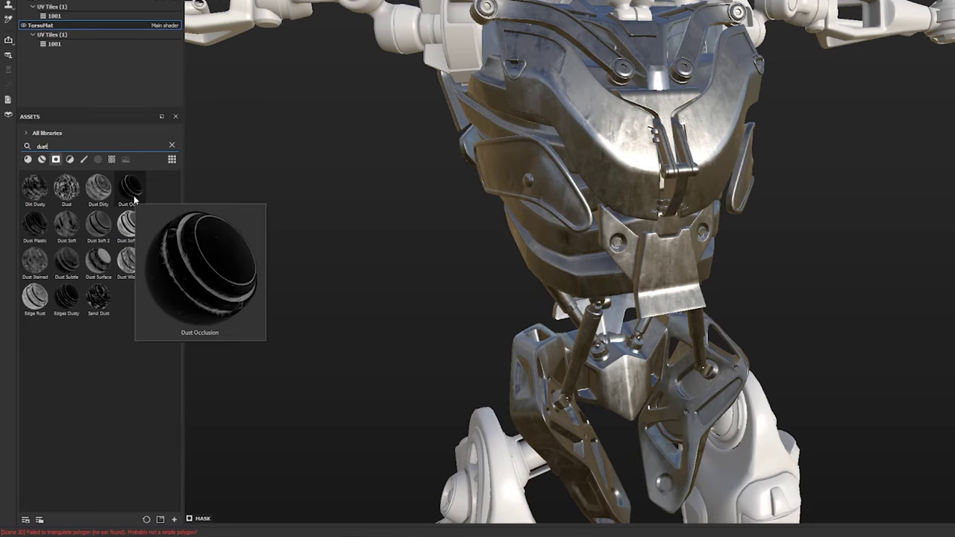
left_click_drag(132, 192, 866, 56)
left_click_drag(865, 56, 866, 56)
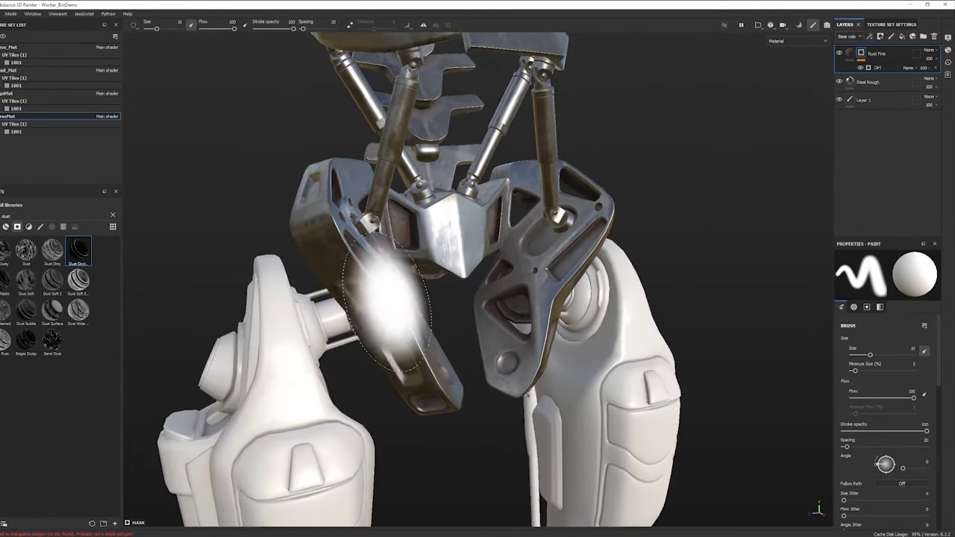
Step: Compare the pelvis and lower torso with the Rust Fine layer hidden and shown
mouse_move(387, 306)
left_mouse_down("alt")
mouse_move(358, 277)
mouse_move(266, 342)
mouse_move(458, 315)
mouse_move(478, 267)
left_mouse_up("alt")
left_click(840, 54)
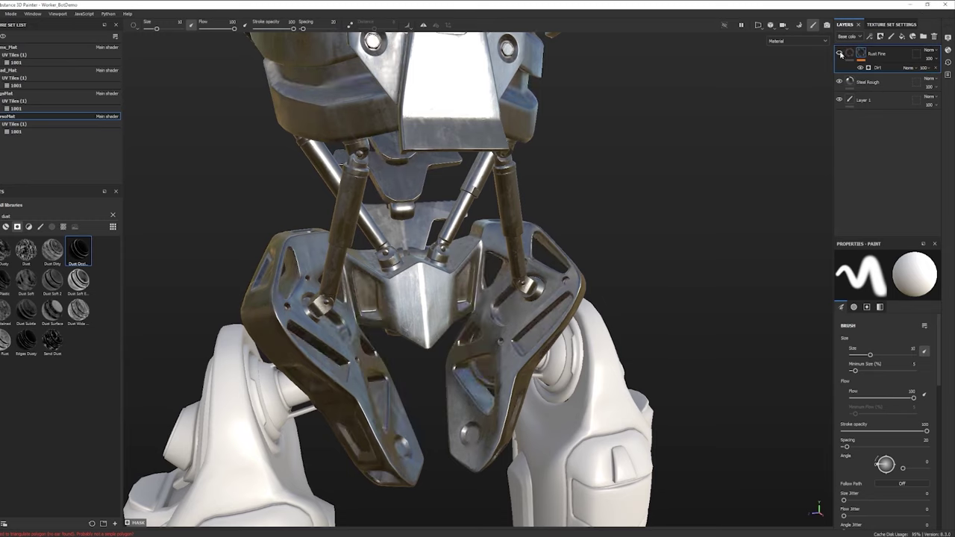
left_click(840, 54)
left_click(840, 54)
left_click(840, 54)
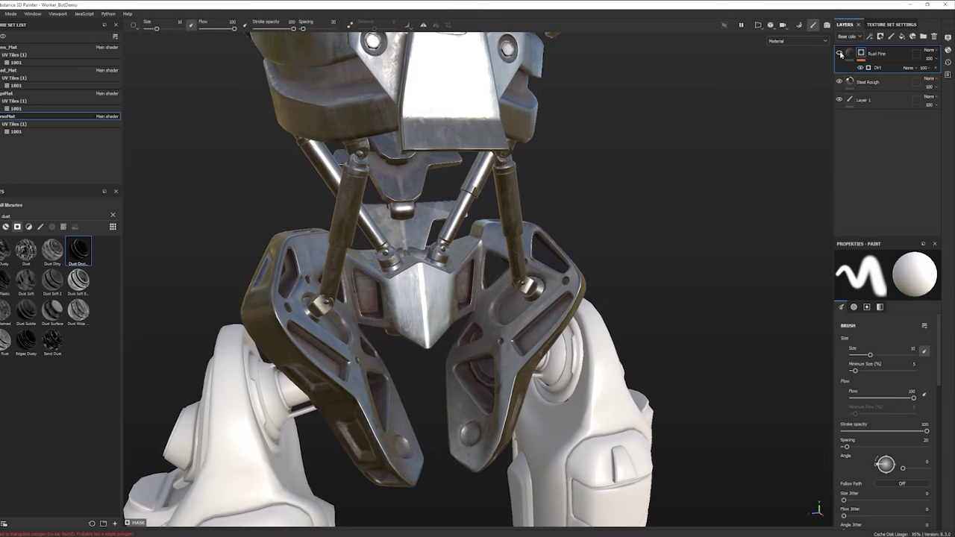
left_click(840, 54)
left_click(839, 54)
left_click(840, 54)
left_click(840, 53)
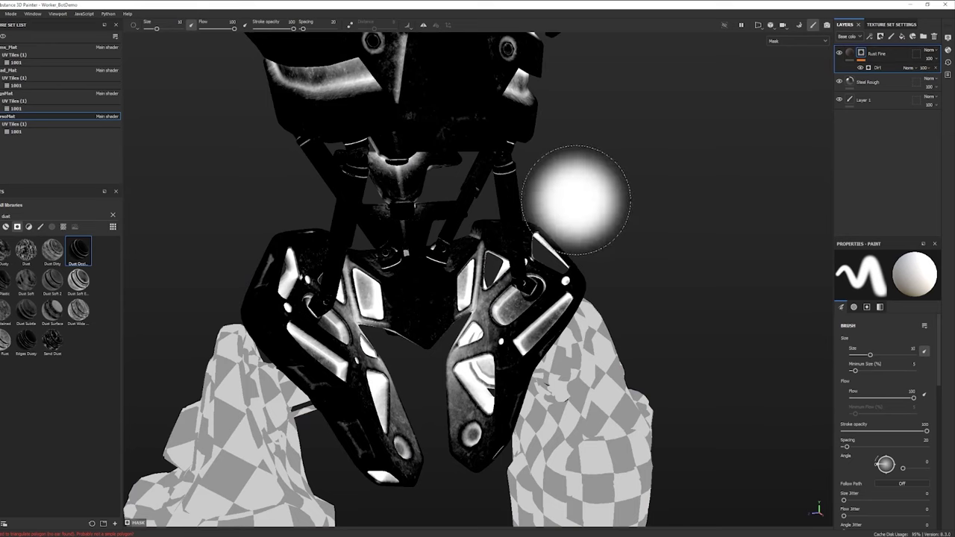
Step: In the Rust Fine mask's Dirt generator, set the Dirt Level to 0.48 and the Grunge Scale to 8
left_click_drag(576, 192, 678, 219, "alt")
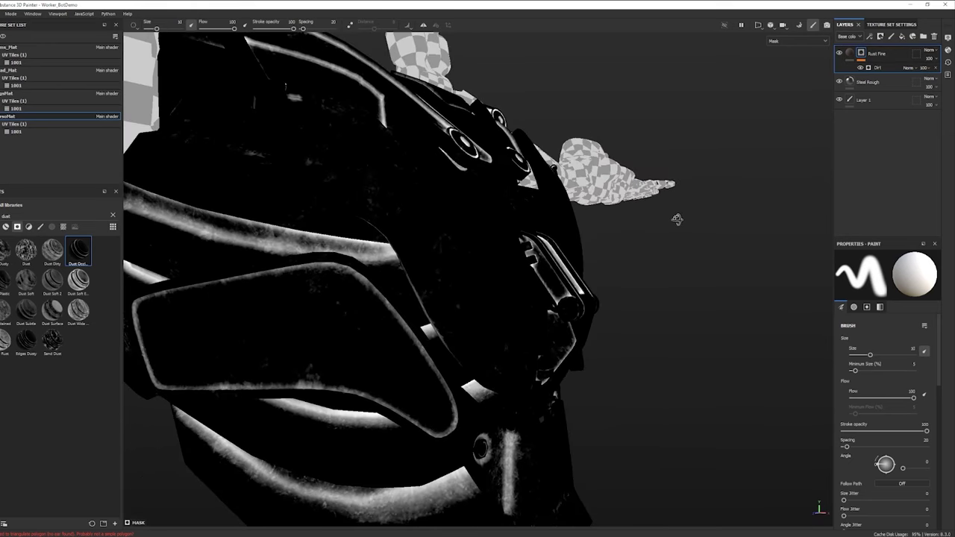
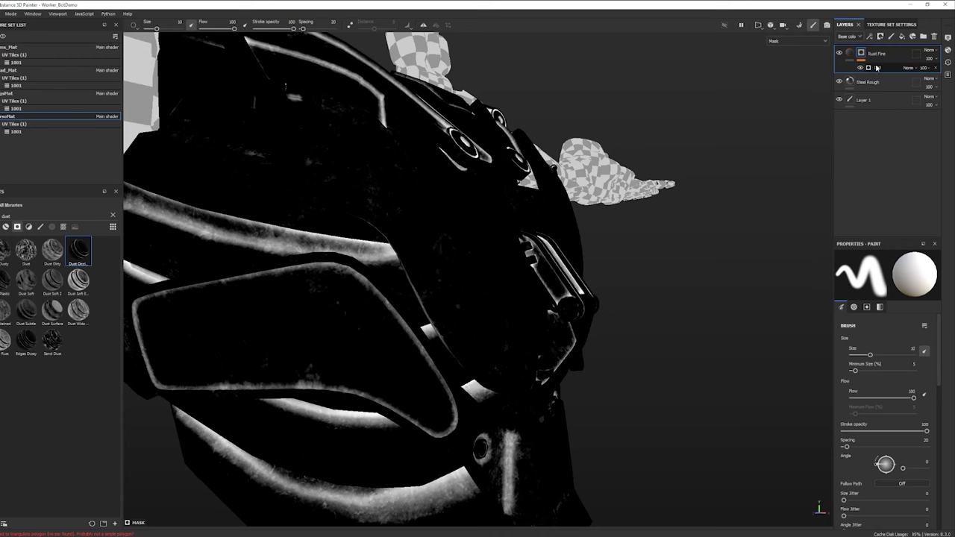
left_click(879, 70)
left_click_drag(875, 337, 887, 337)
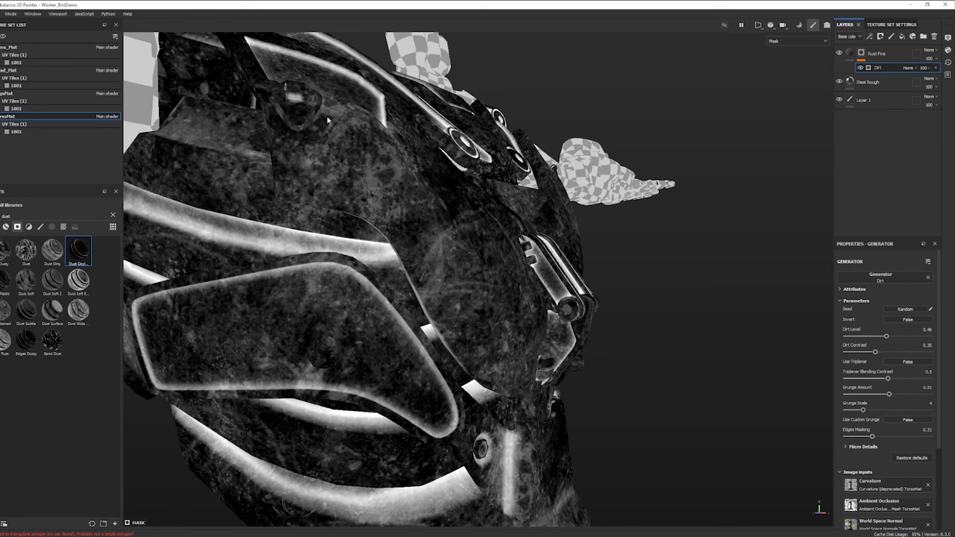
left_click_drag(863, 411, 893, 414)
scroll(889, 505, "down", 3)
scroll(891, 478, "up", 3)
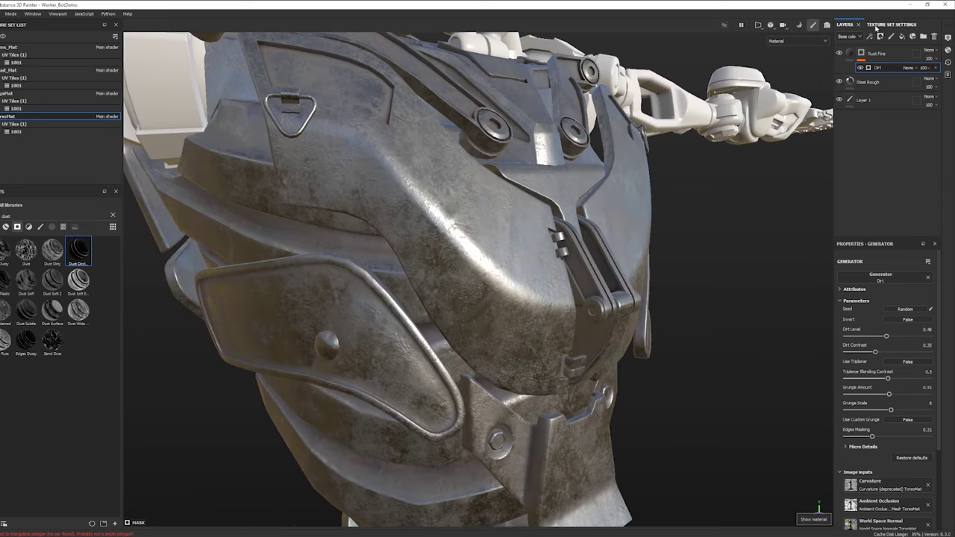
Step: Check the adjusted dirt on the chest by switching the Rust Fine layer off and on, and view the whole torso
left_click(838, 53)
left_click(839, 53)
left_click(839, 53)
left_click(839, 53)
left_click(839, 53)
left_click(839, 53)
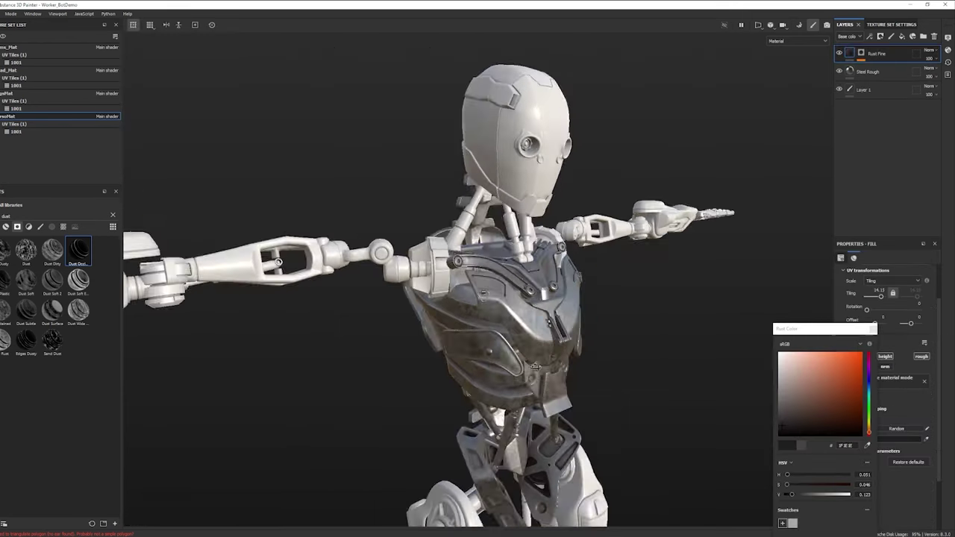
mouse_move(478, 284)
left_mouse_down("alt")
mouse_move(447, 278)
mouse_move(460, 282)
left_mouse_up("alt")
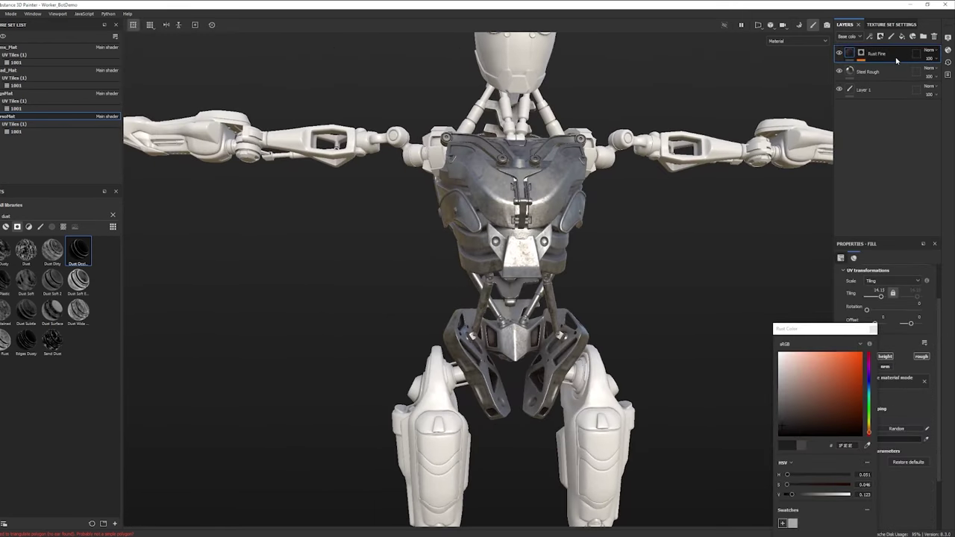
Step: Create a layer folder named DirtyChrome and move the Rust Fine and Steel Rough layers into it
left_click(923, 36)
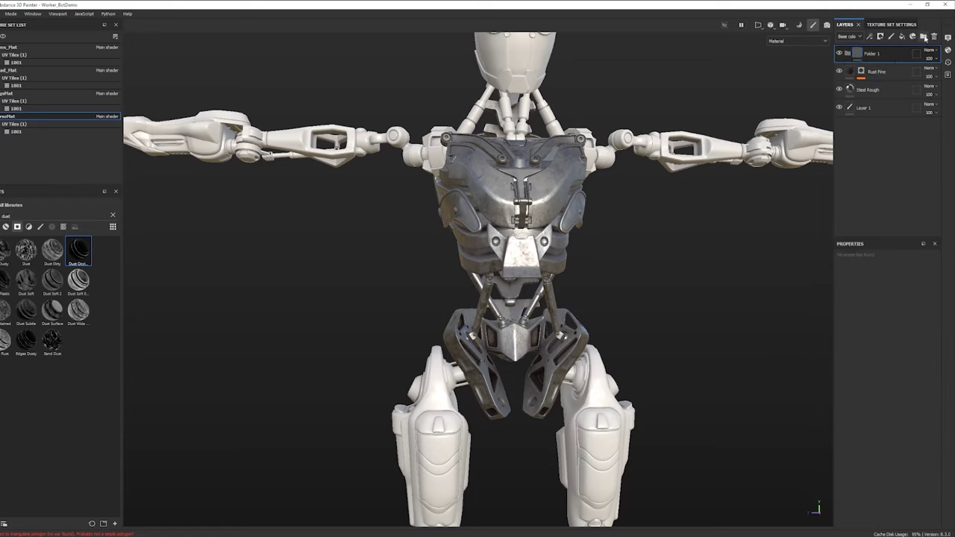
type("DirtyChrome")
key("Return")
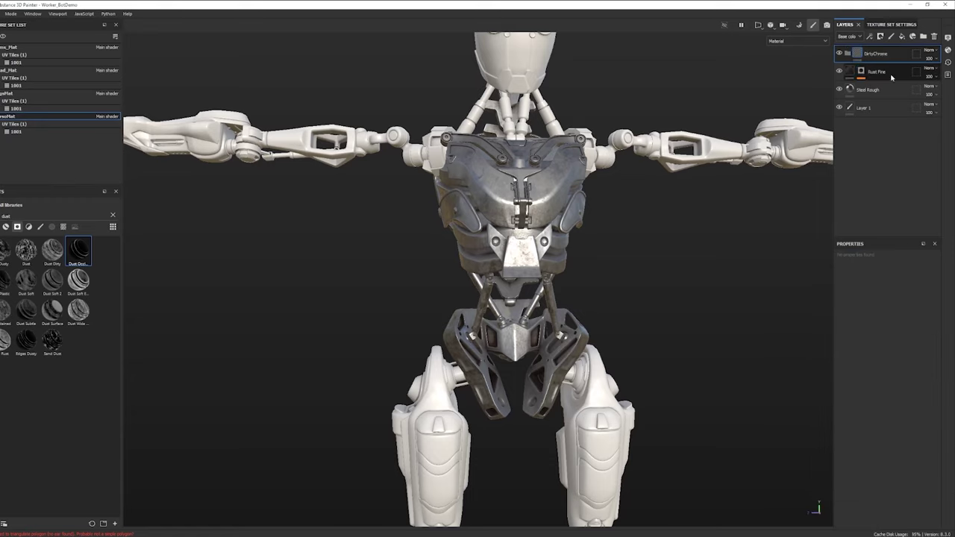
left_click(898, 86)
left_click(893, 78, "shift")
left_click_drag(893, 79, 877, 55)
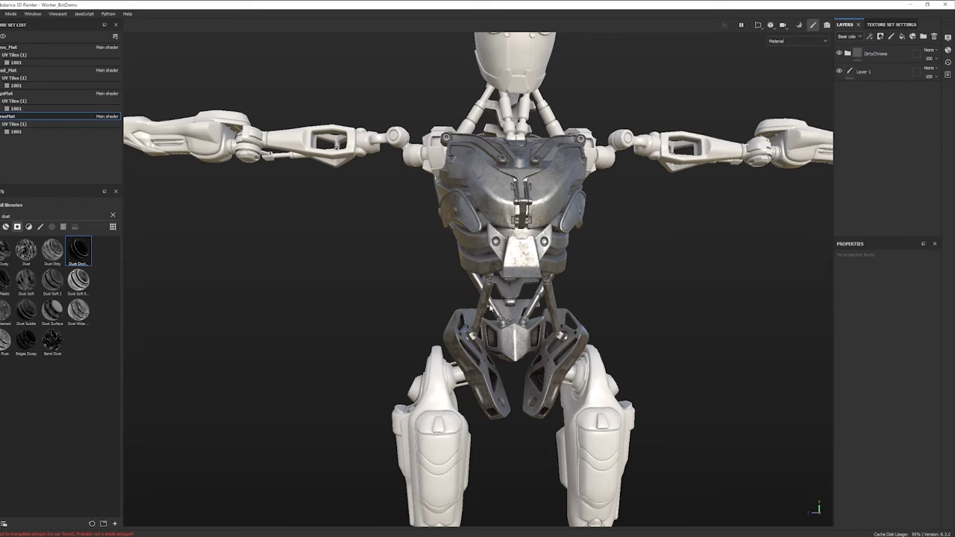
Step: Apply the Plastic Grainy material over the torso and set its UV tiling to 5.48
left_click_drag(336, 145, 482, 306, "alt")
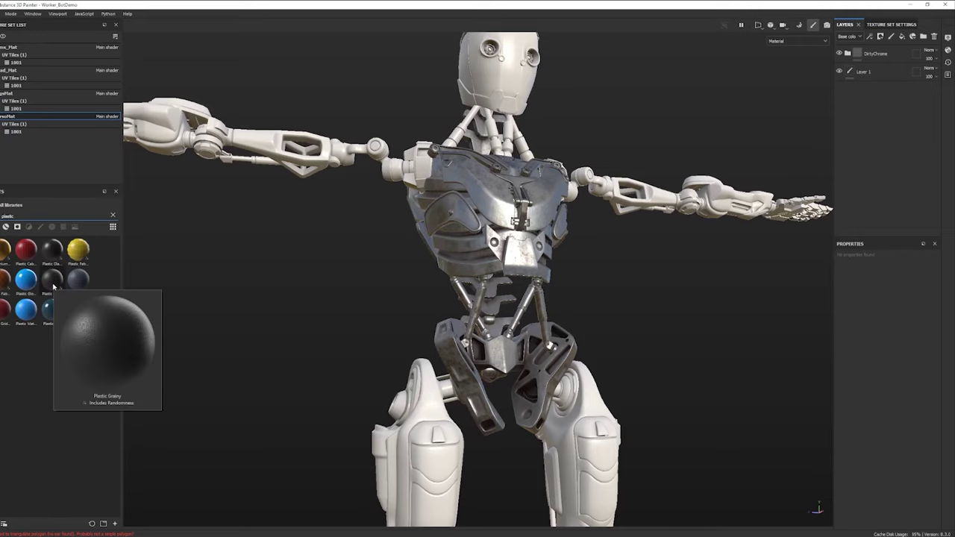
left_click_drag(54, 286, 618, 314)
scroll(485, 234, "down", 8)
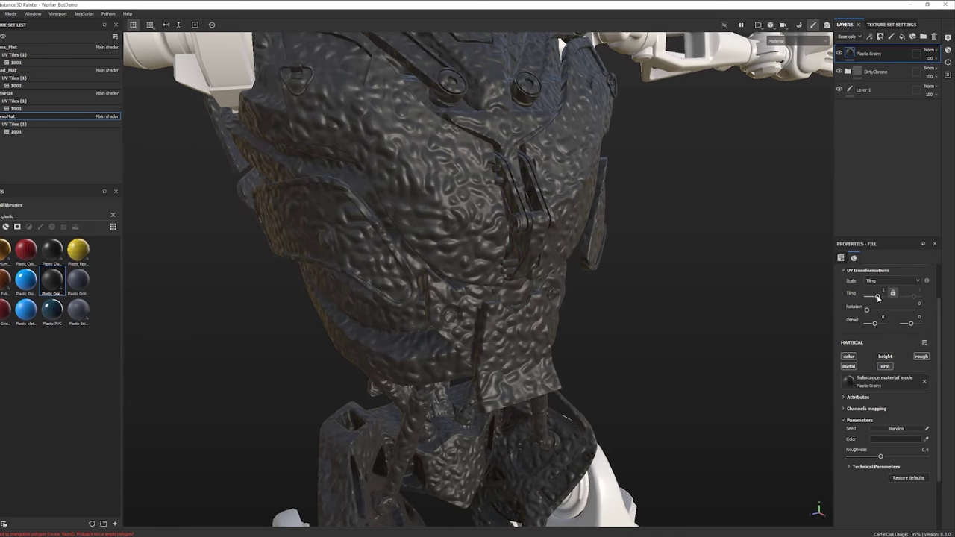
left_click_drag(878, 299, 881, 300)
scroll(422, 224, "up", 5)
left_click_drag(423, 224, 352, 288, "alt")
Step: In Plastic Grainy's technical parameters, set the Normal Intensity to 0.11 and the Height Range to 0.06
scroll(420, 198, "down", 5)
left_click(875, 467)
scroll(409, 264, "up", 4)
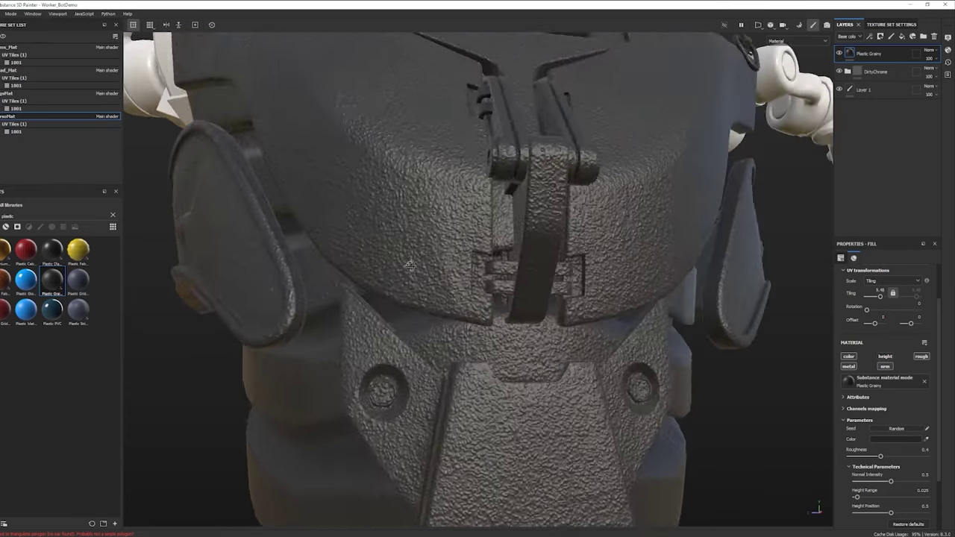
left_click_drag(410, 265, 471, 265, "alt")
scroll(868, 425, "down", 2)
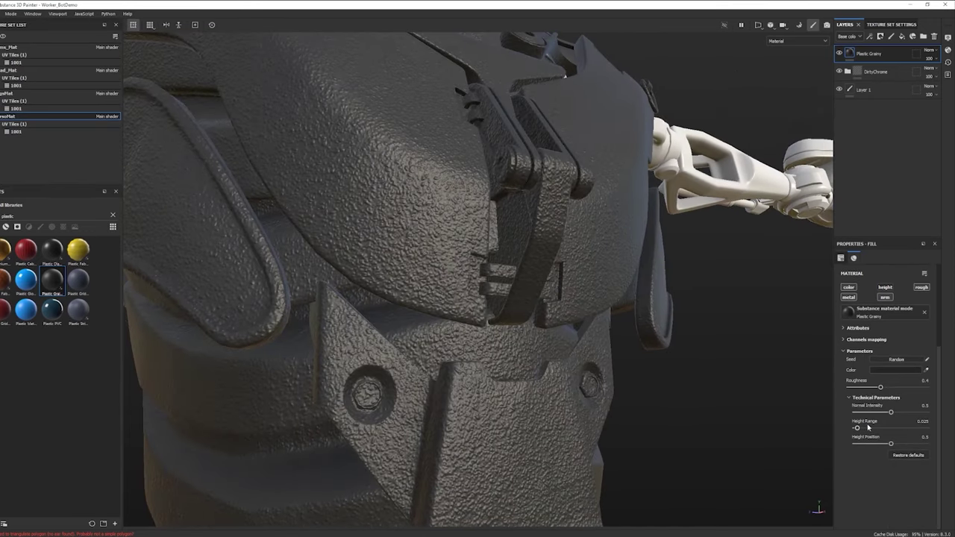
mouse_move(857, 428)
left_mouse_down()
mouse_move(892, 413)
mouse_move(864, 419)
left_mouse_up()
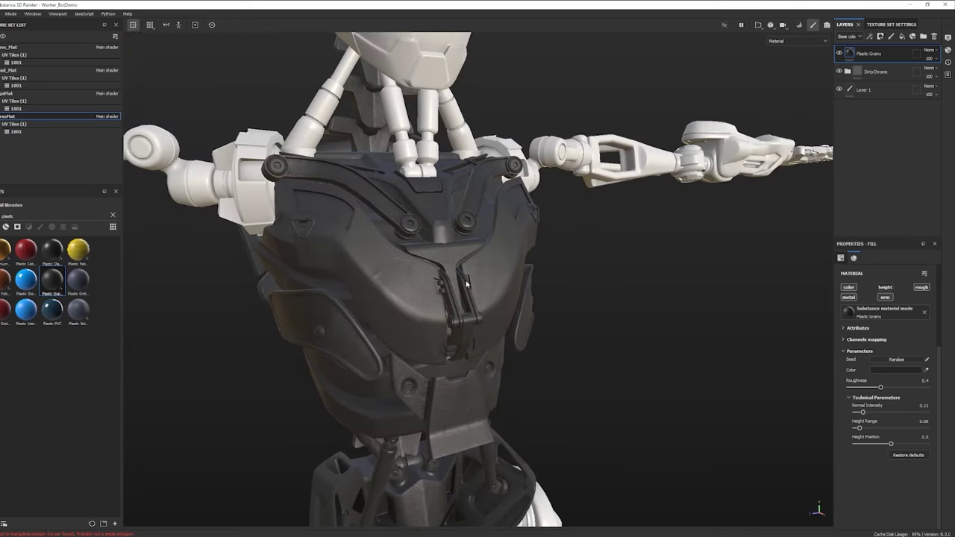
Step: Inspect the torso's base color channel on its own, and compare it with the full material view from several angles
key("c")
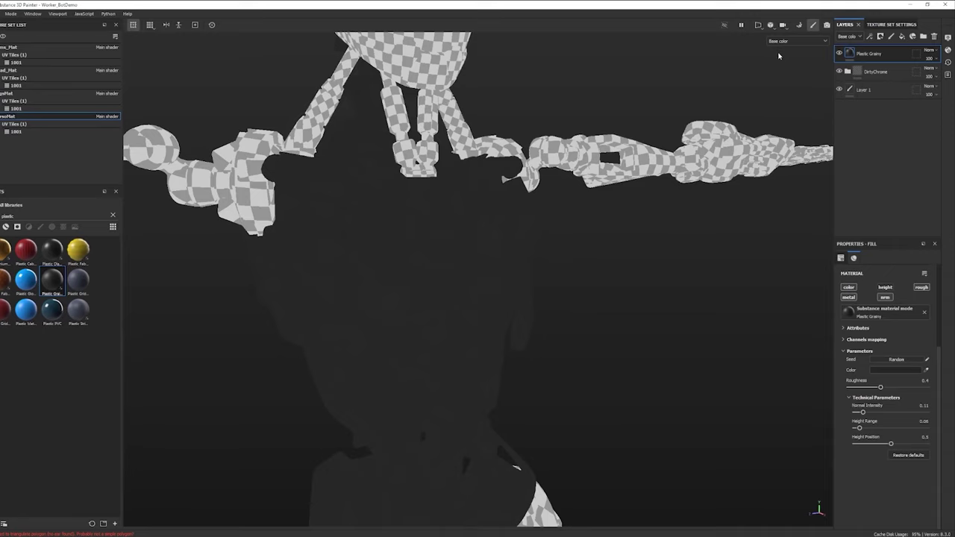
left_click_drag(356, 271, 369, 244, "alt")
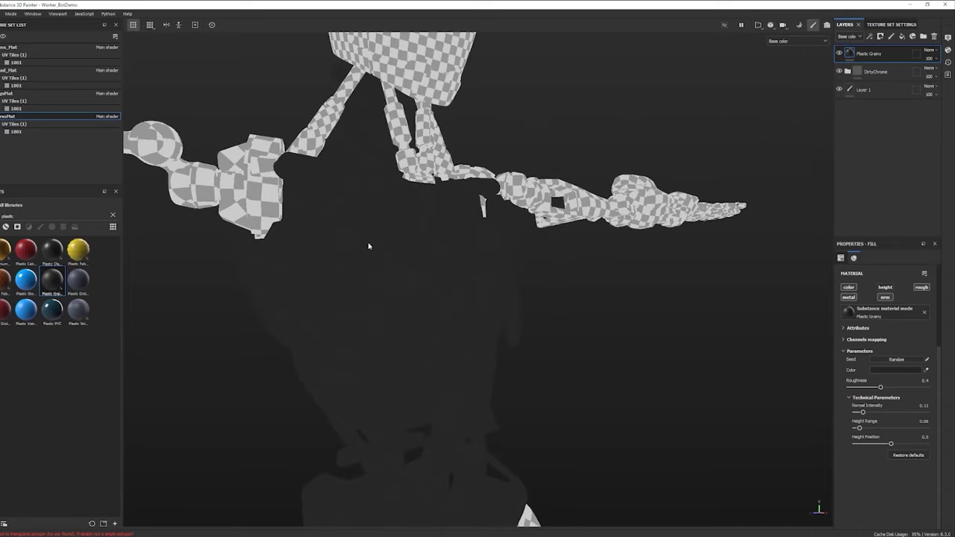
left_click_drag(344, 306, 432, 239, "alt")
key("m")
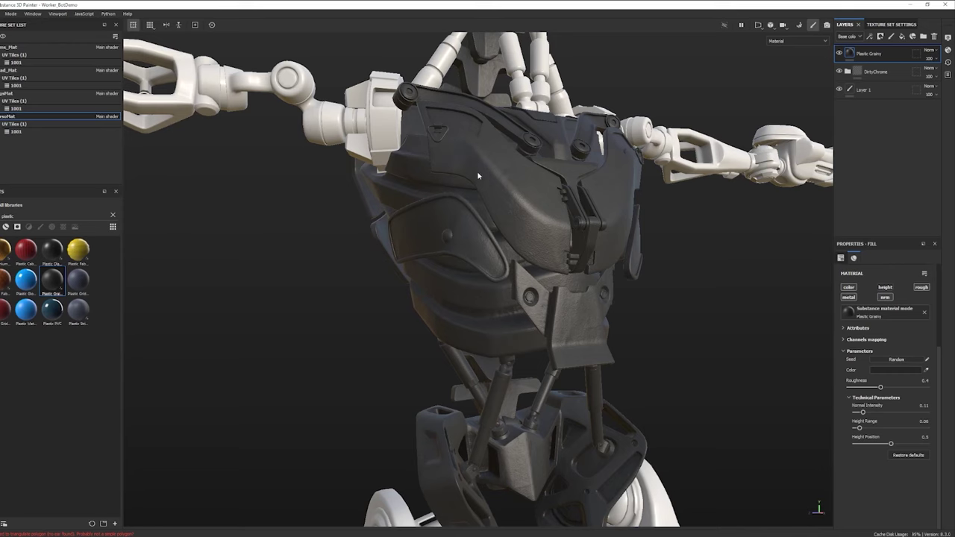
left_click_drag(431, 233, 462, 156, "alt")
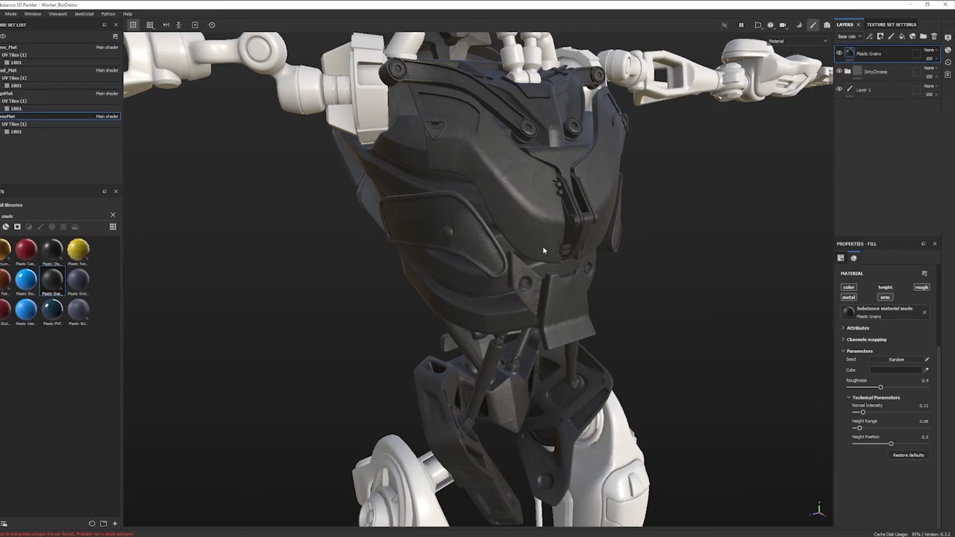
left_click_drag(587, 234, 448, 285, "alt")
left_click_drag(438, 325, 489, 297, "alt")
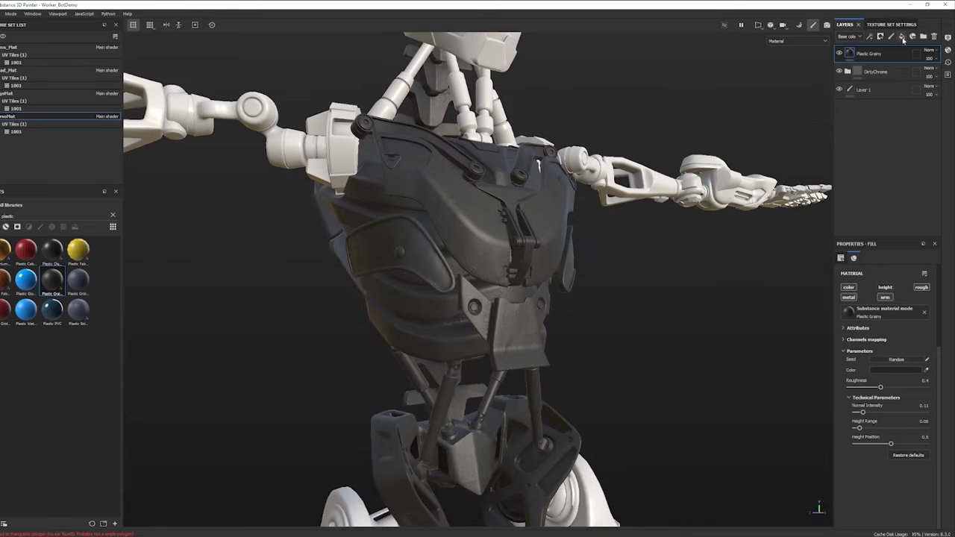
Step: Add a fill layer above Plastic Grainy and name it lightEdges
left_click(902, 36)
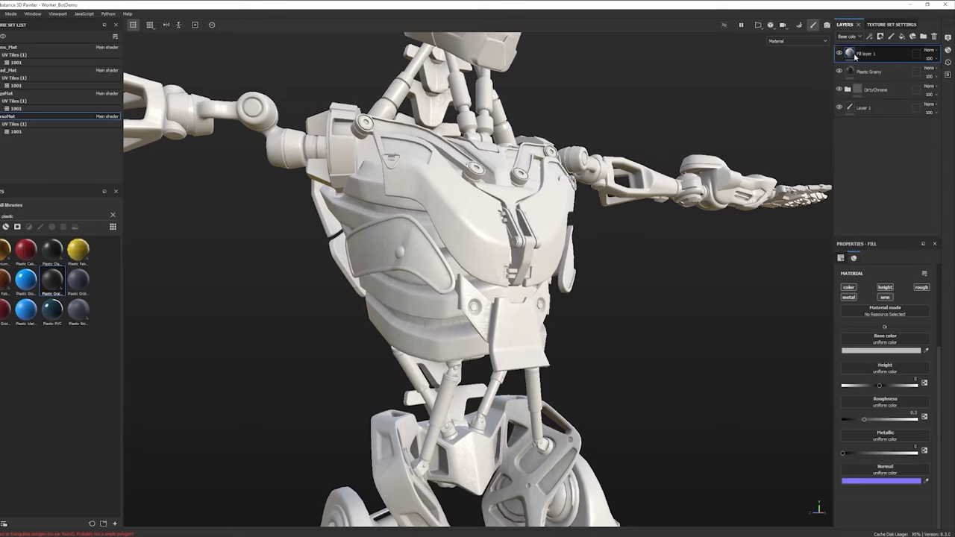
double_click(867, 54)
type("lightEdges")
key("Return")
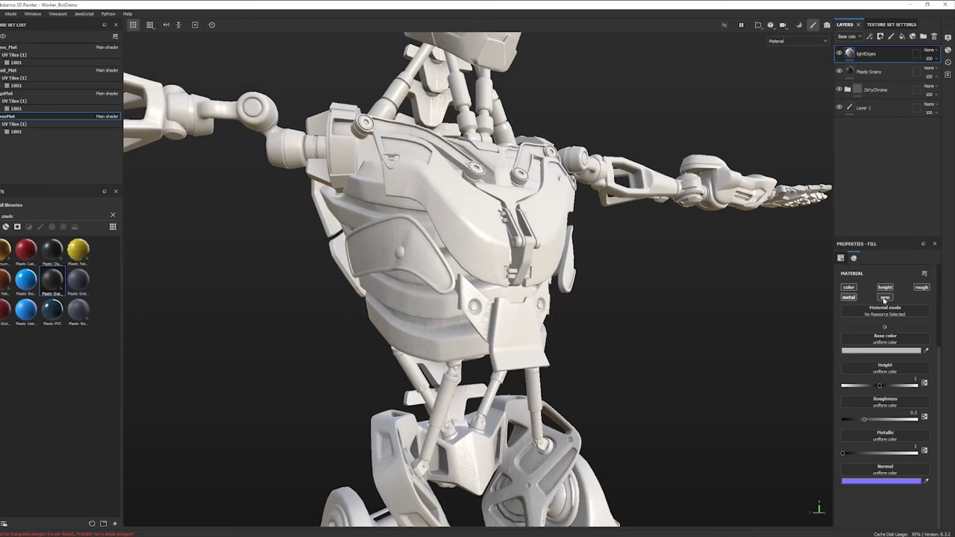
Step: Limit the lightEdges fill to the color channel and add a black mask to the layer
left_click(850, 298)
left_click(886, 287)
left_click(887, 299)
left_click(921, 288)
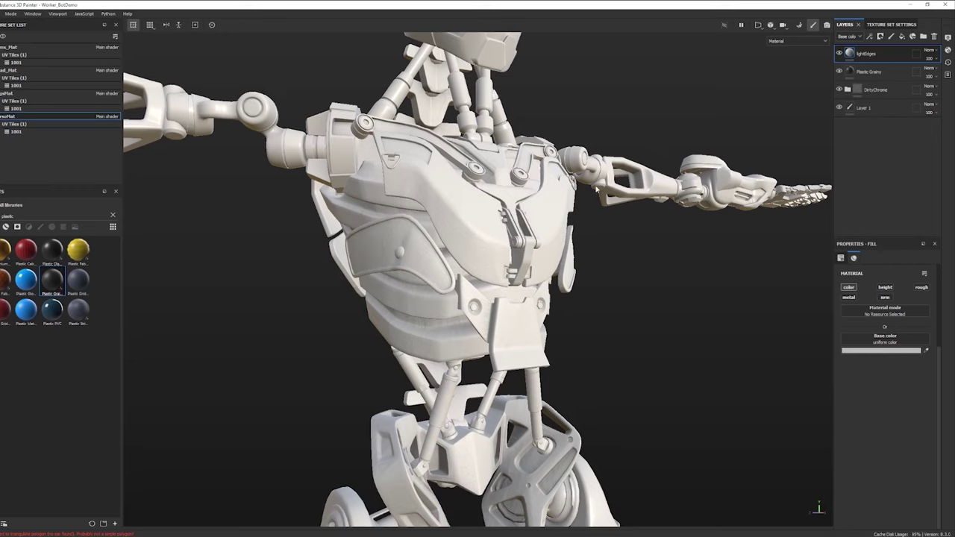
left_click(881, 37)
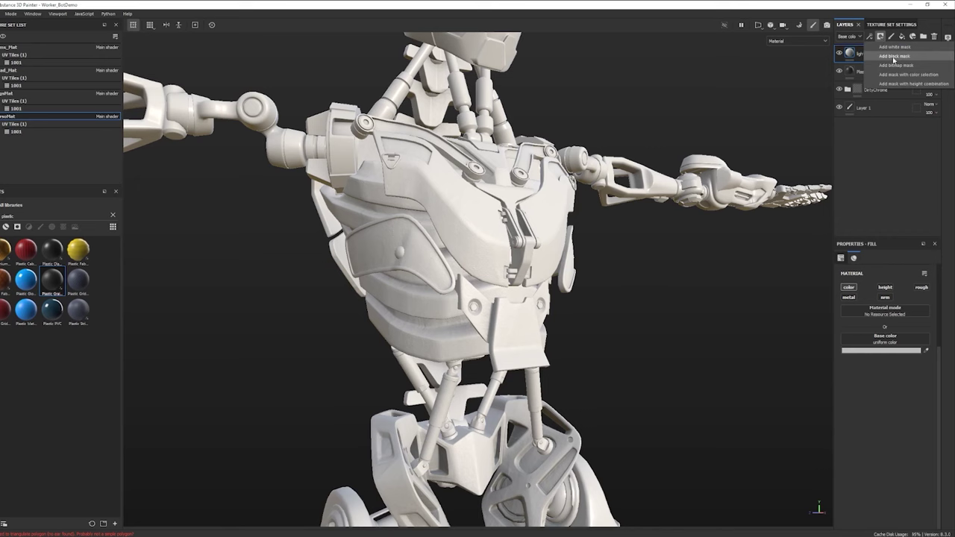
left_click(894, 56)
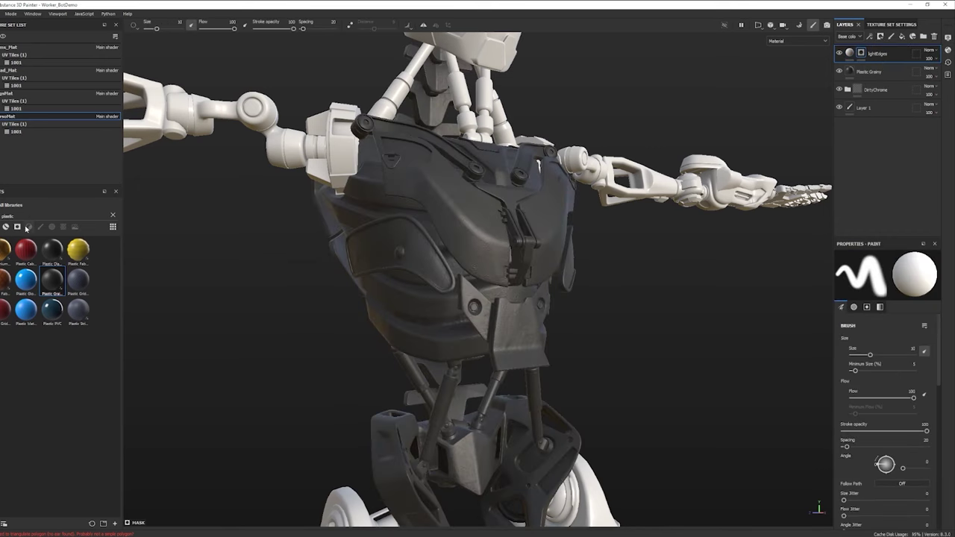
Step: Clear the asset search and browse the library's smart masks for an edge mask
left_click(113, 216)
left_click(18, 227)
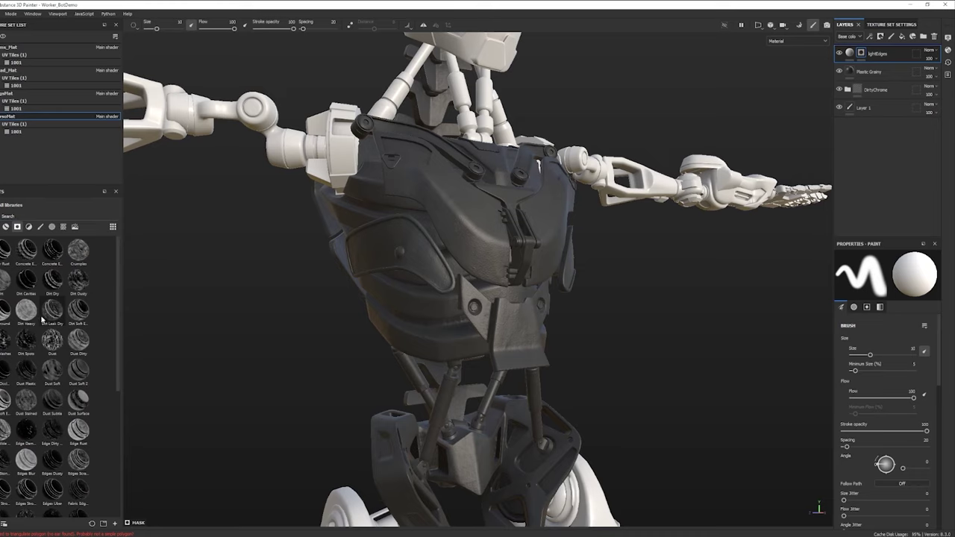
mouse_move(42, 319)
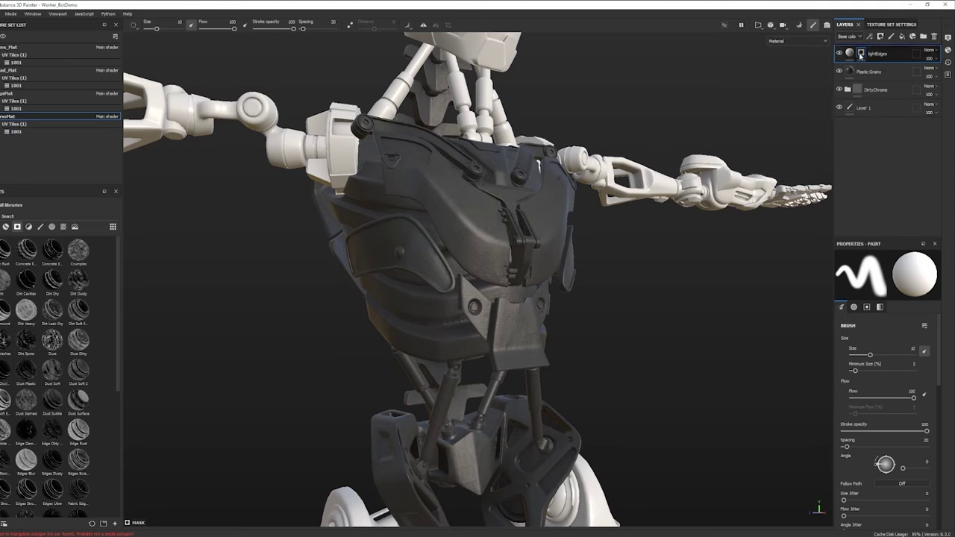
Step: Add a generator to the lightEdges mask and choose Mask Editor as its type
left_click(862, 54)
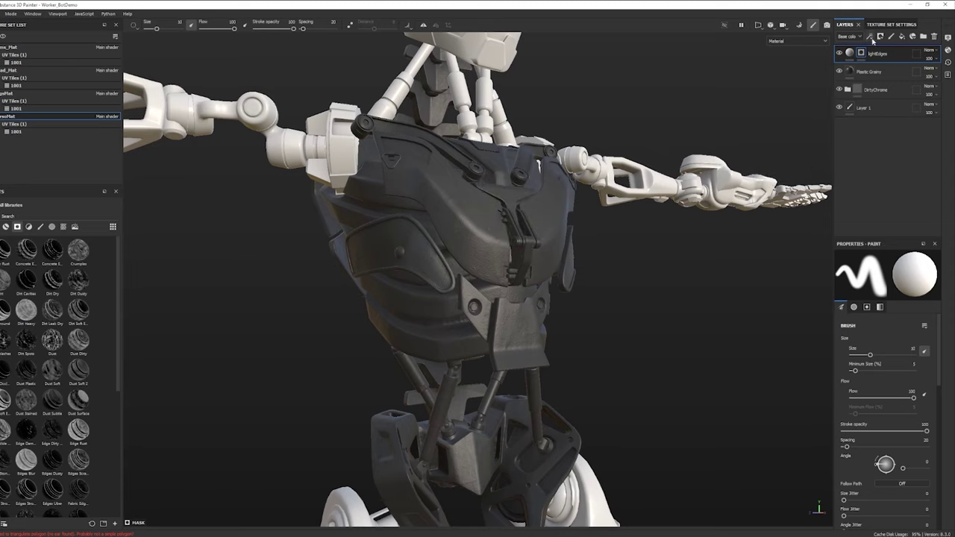
left_click(871, 37)
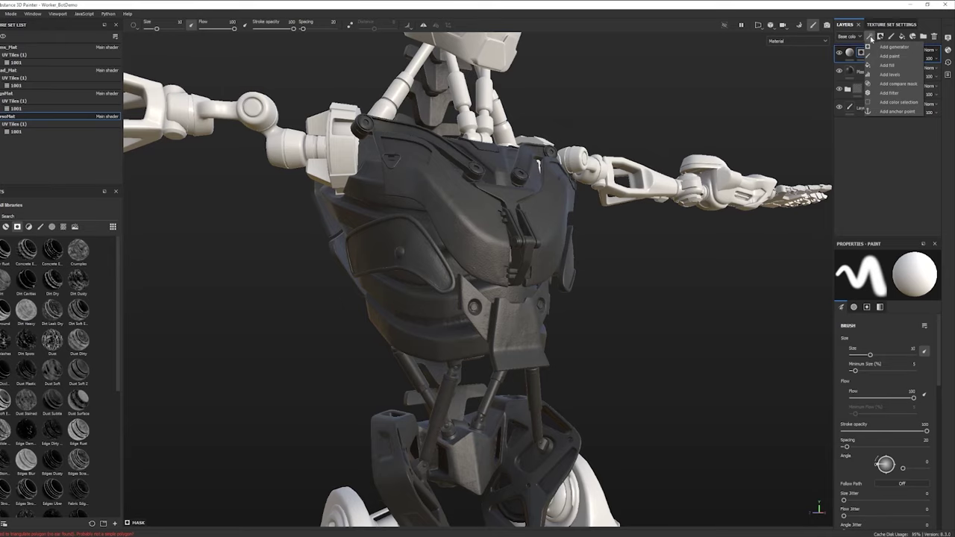
left_click(881, 49)
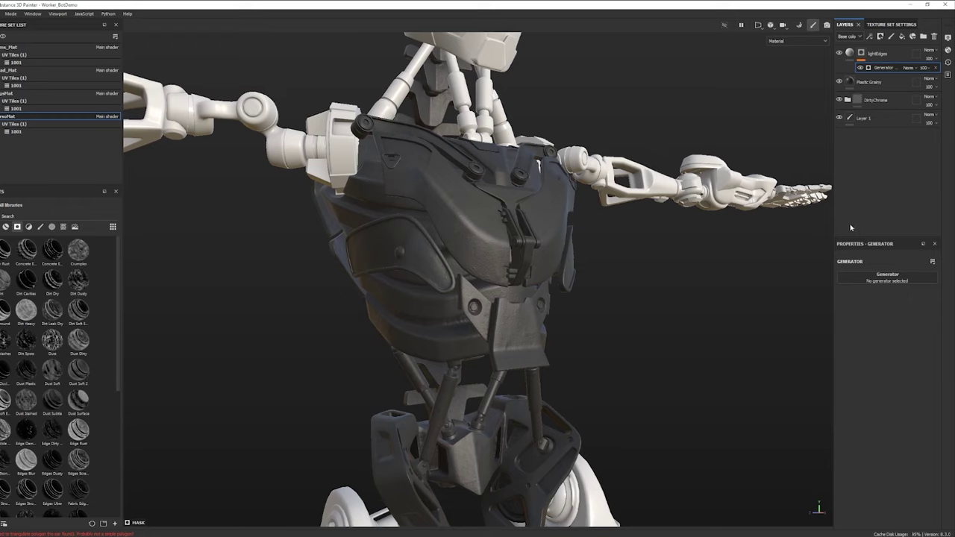
left_click(891, 281)
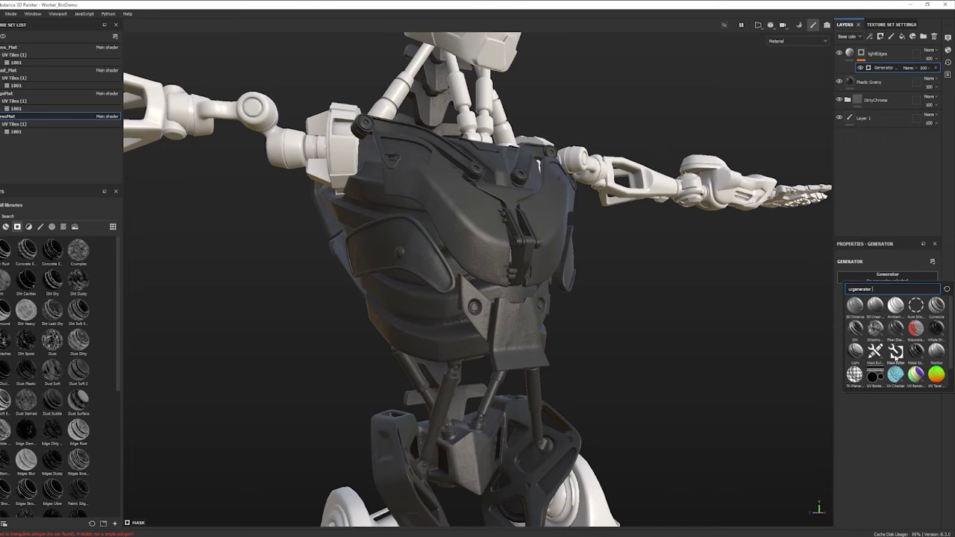
mouse_move(896, 354)
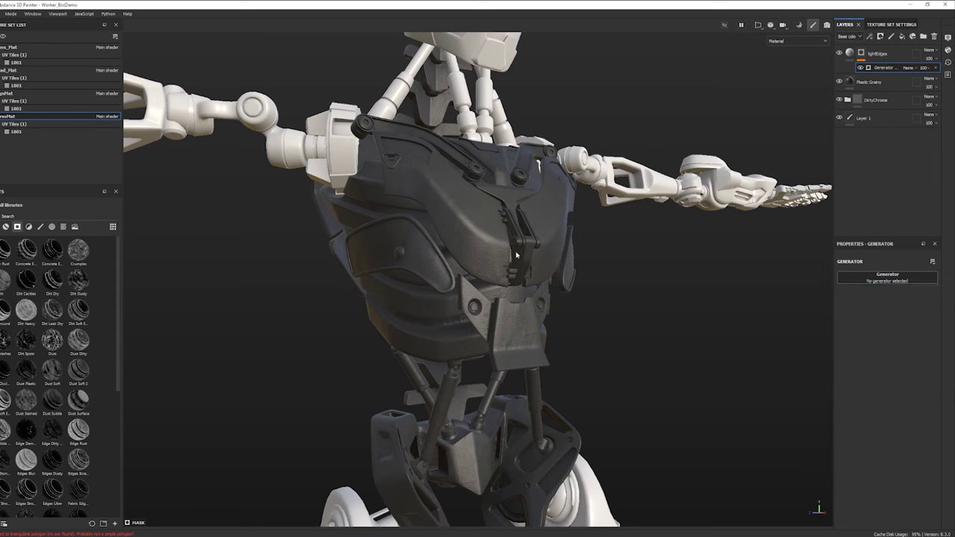
left_click_drag(519, 250, 457, 217, "alt")
scroll(457, 219, "up", 3)
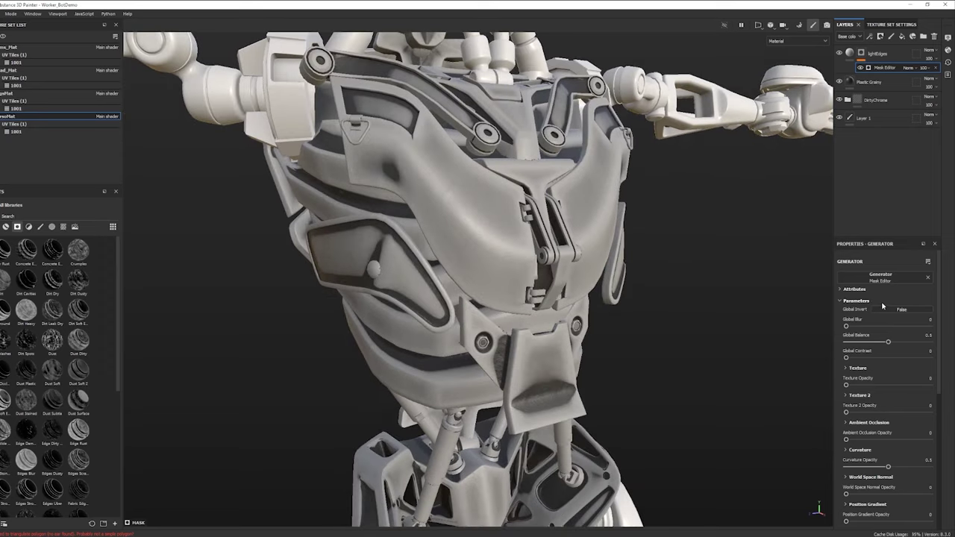
Step: In the Mask Editor's Curvature settings, set Sharp to 0.24, Fine to 0.2, and Soft, Medium, Large, Big and Huge to 0
scroll(867, 301, "down", 3)
scroll(867, 301, "down", 2)
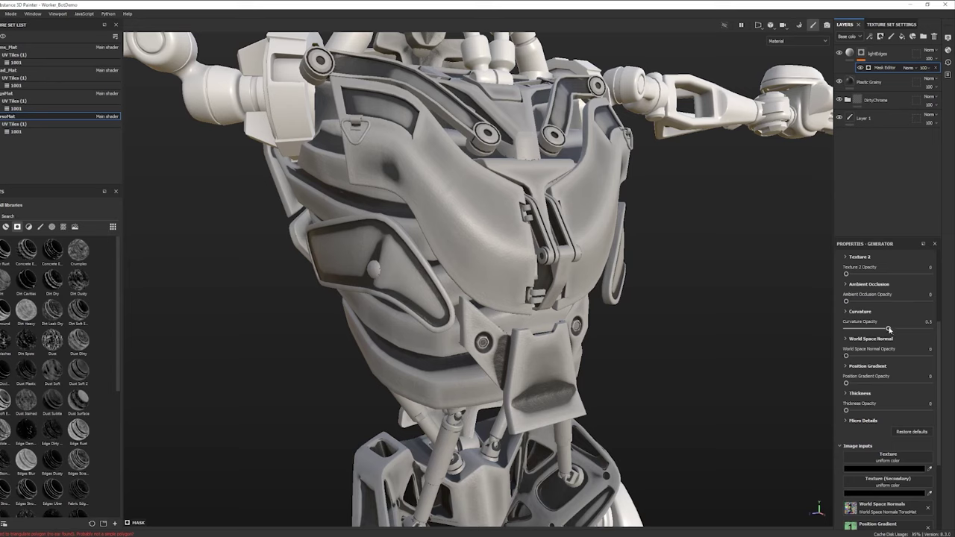
scroll(882, 293, "up", 5)
scroll(881, 415, "down", 2)
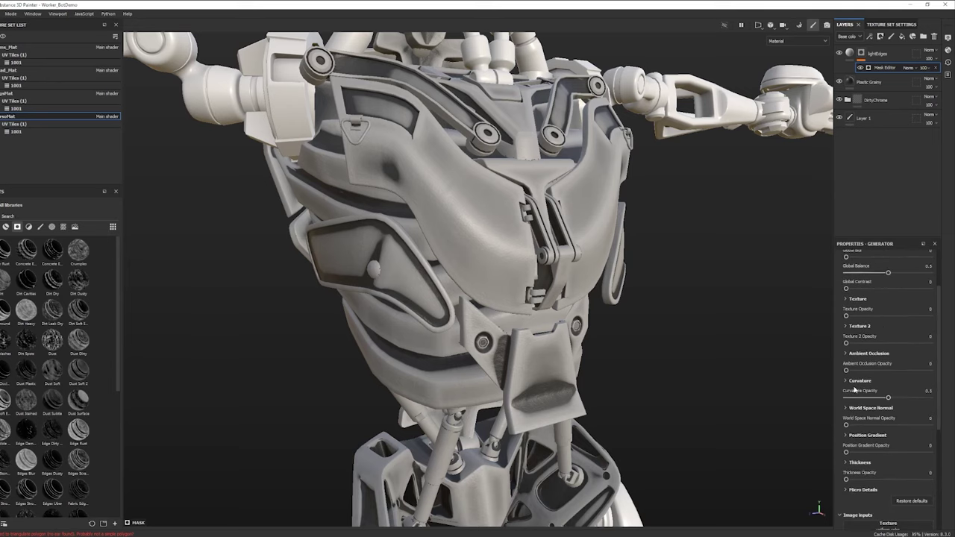
left_click(847, 382)
scroll(847, 384, "down", 3)
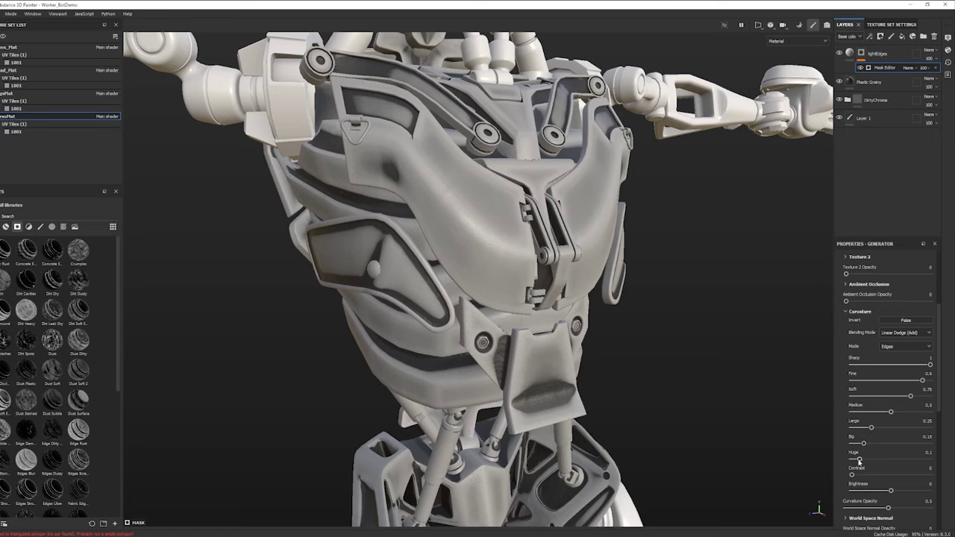
left_click_drag(860, 459, 822, 434)
left_click_drag(890, 413, 851, 413)
left_click_drag(911, 396, 827, 394)
left_click_drag(922, 380, 867, 381)
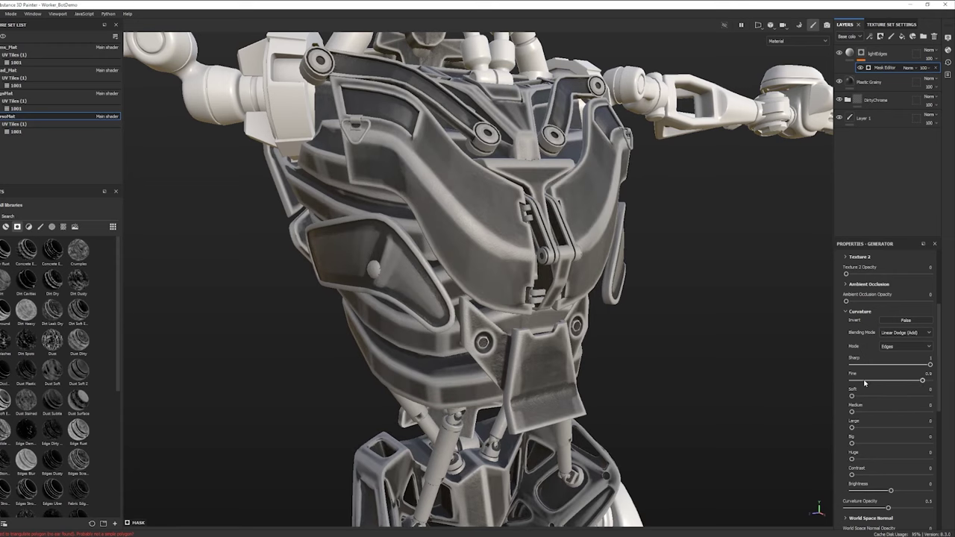
left_click_drag(931, 364, 870, 365)
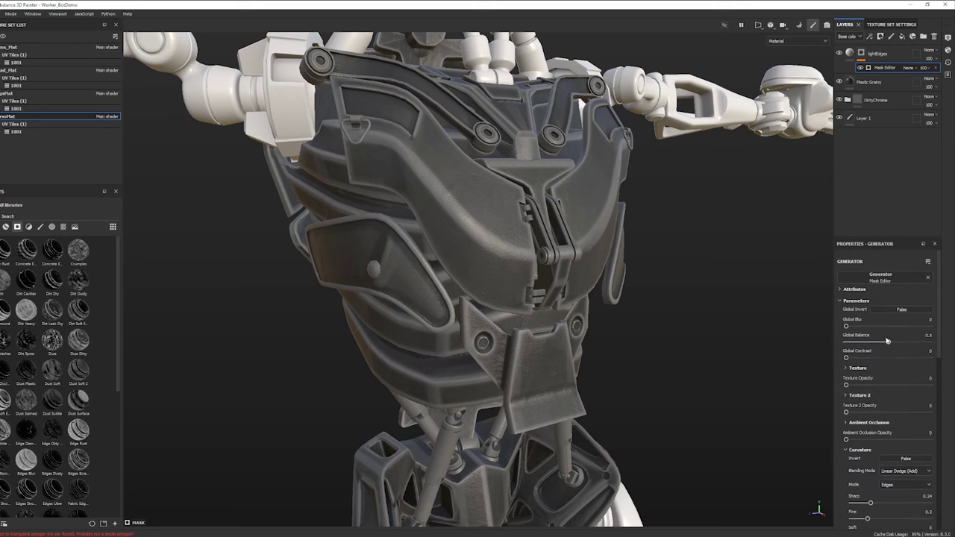
Step: Set the Mask Editor's Global Balance to 0.46 and slightly adjust its Global Blur while viewing only the base color channel
left_click_drag(888, 344, 885, 343)
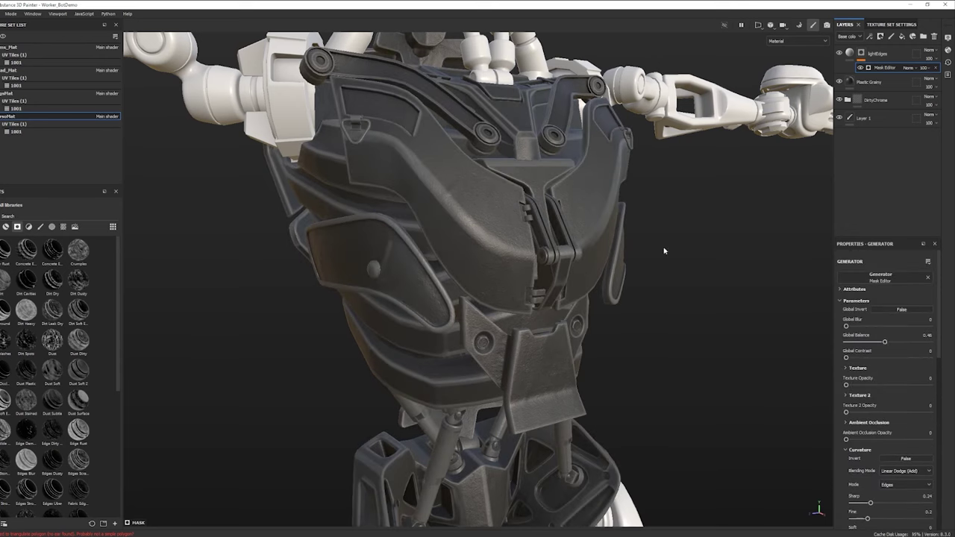
key("c")
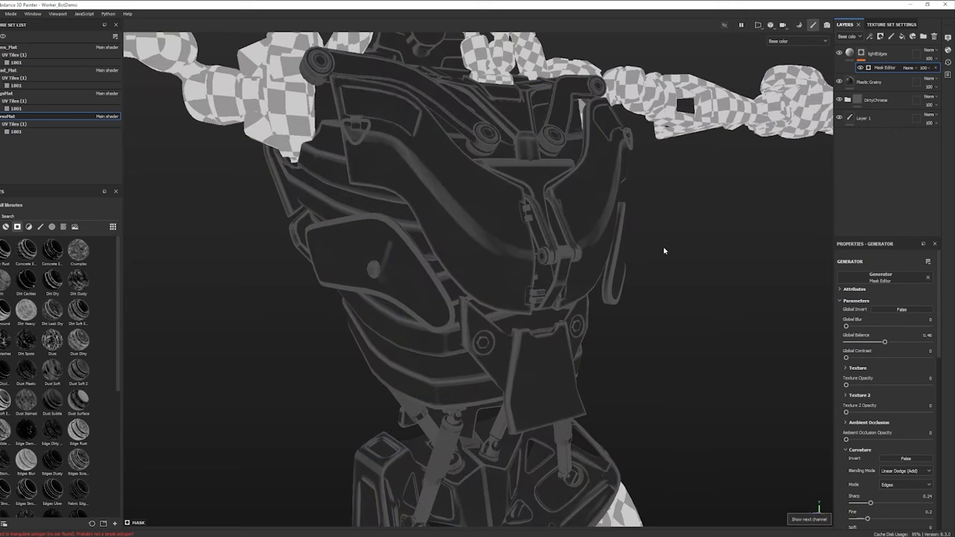
left_click_drag(633, 292, 608, 276, "alt")
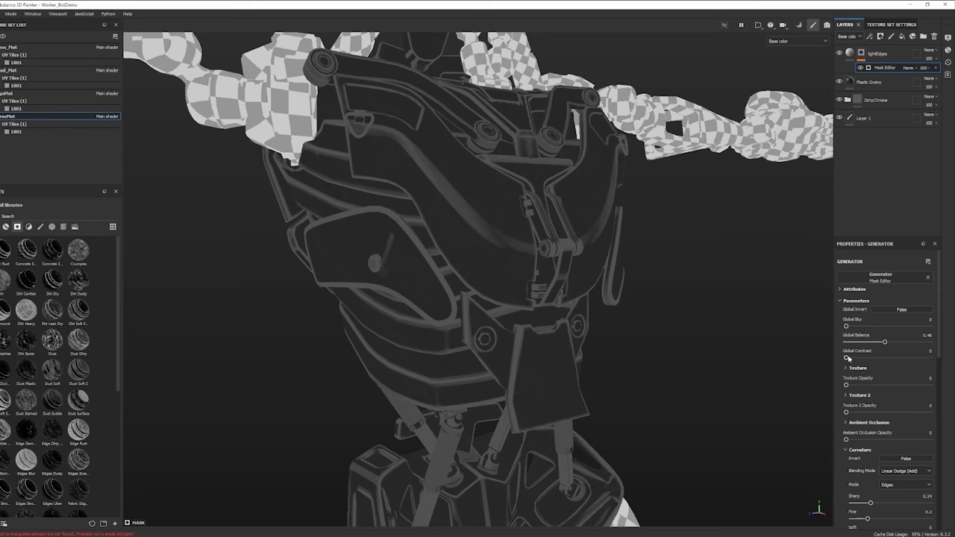
left_click_drag(846, 327, 853, 327)
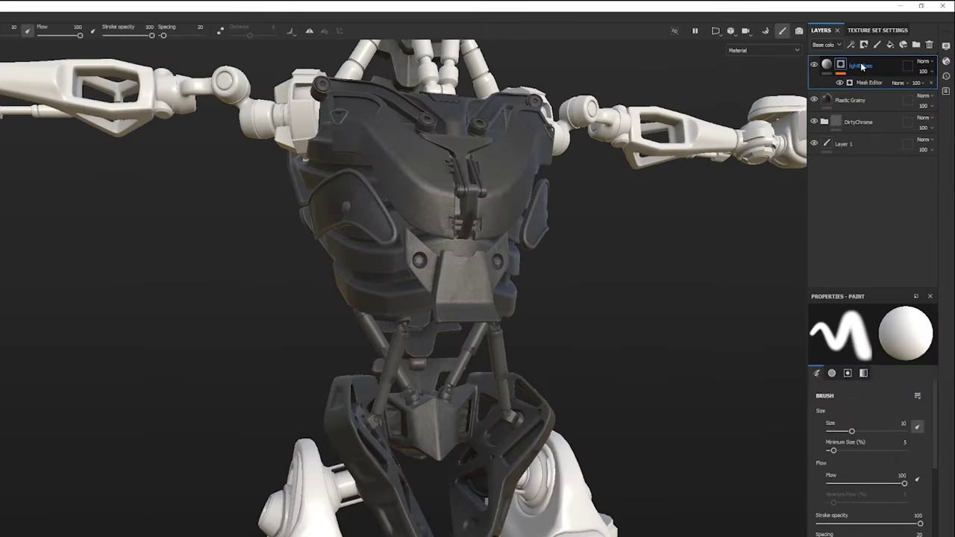
Step: Add a folder at the top of the layer stack and name it BlackPlastic
left_click(858, 66)
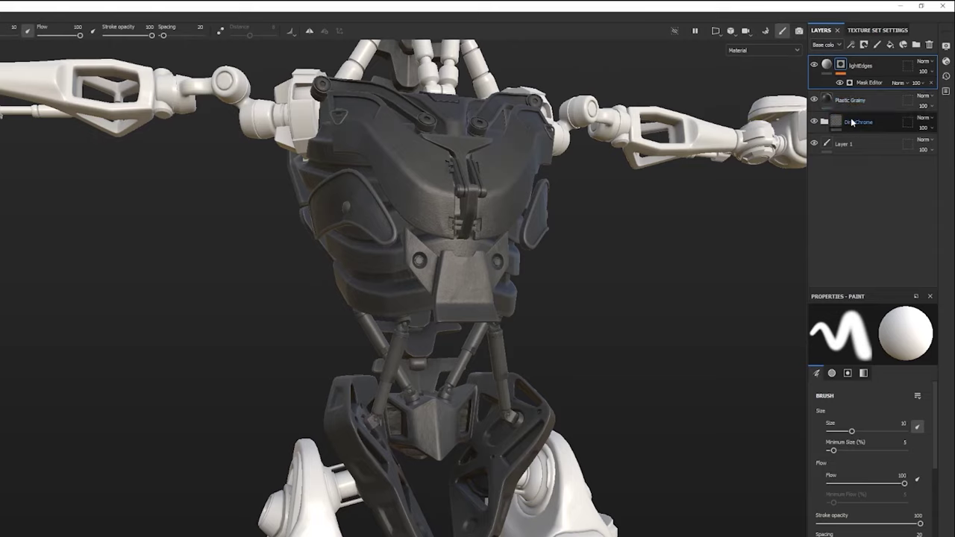
left_click(866, 105)
left_click(917, 45)
left_click_drag(862, 100, 862, 63)
type("Blac")
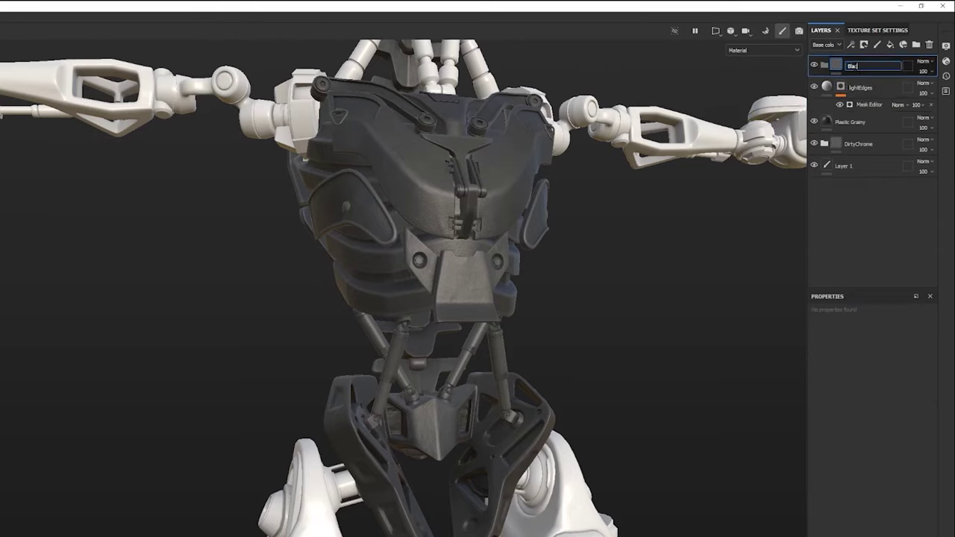
type("kPlastic")
key("Return")
Step: Move the lightEdges and Plastic Grainy layers together into the BlackPlastic folder
left_click(877, 83)
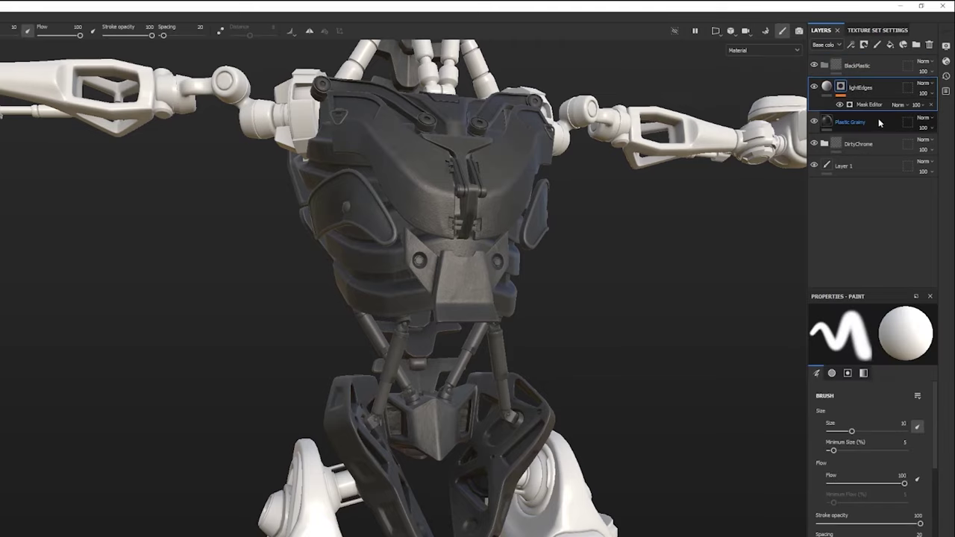
left_click(877, 121, "shift")
left_click_drag(881, 94, 858, 67)
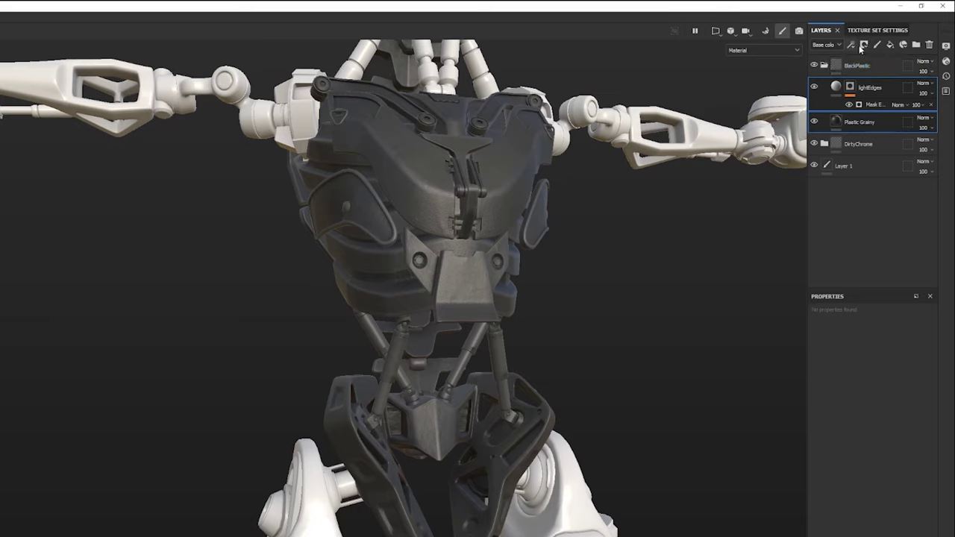
Step: Add a black mask to the BlackPlastic folder
left_click(856, 69)
left_click(865, 45)
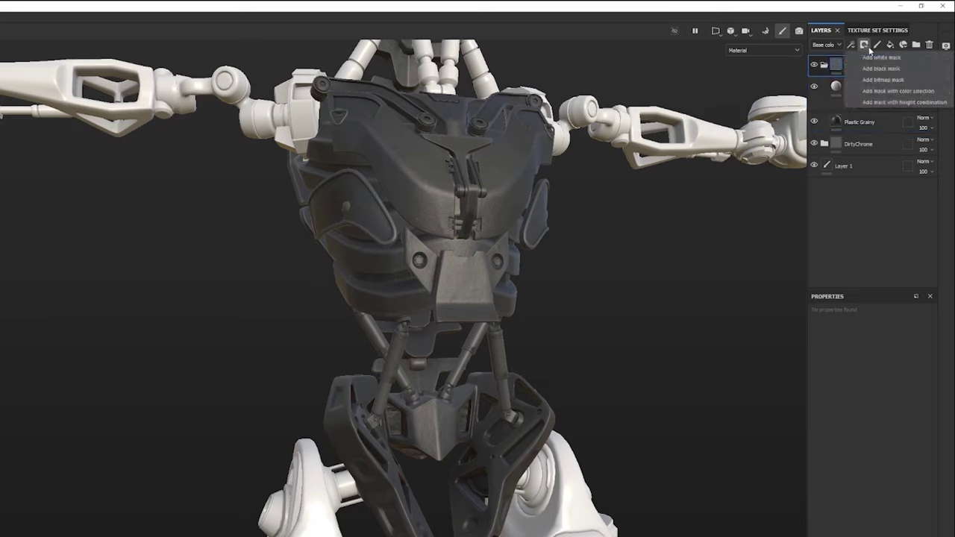
left_click(877, 70)
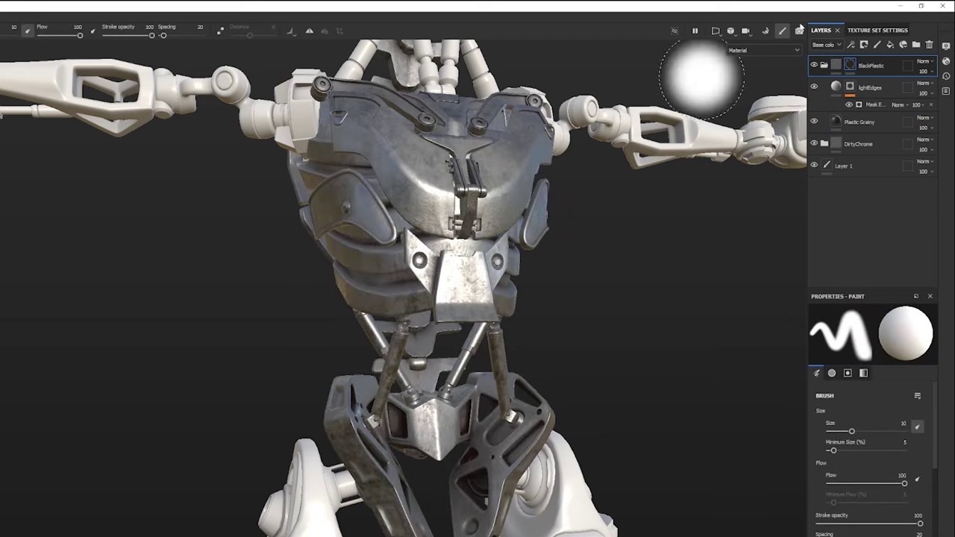
Step: Try a brush stroke across the chest on the BlackPlastic folder's mask, and undo it
left_click_drag(481, 347, 633, 306, "alt")
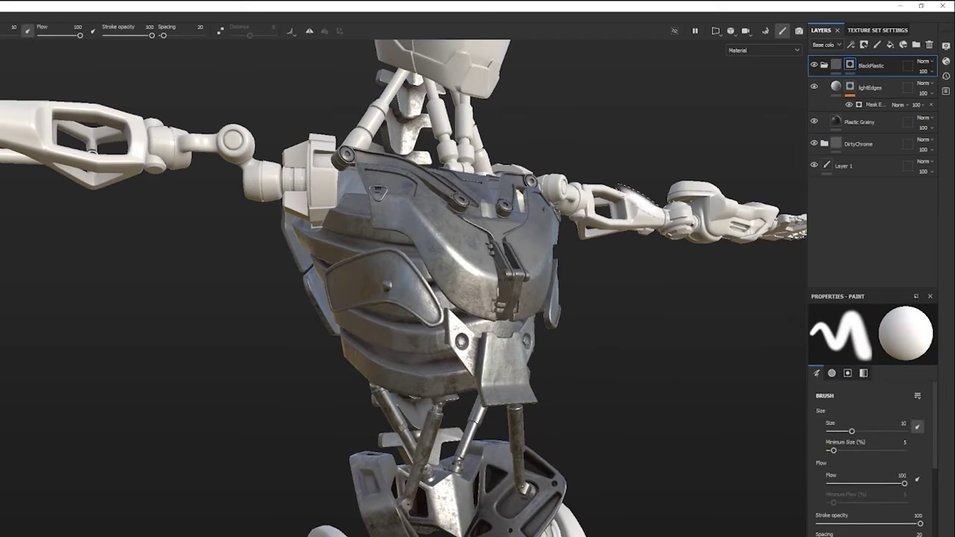
left_click_drag(409, 357, 363, 331, "alt")
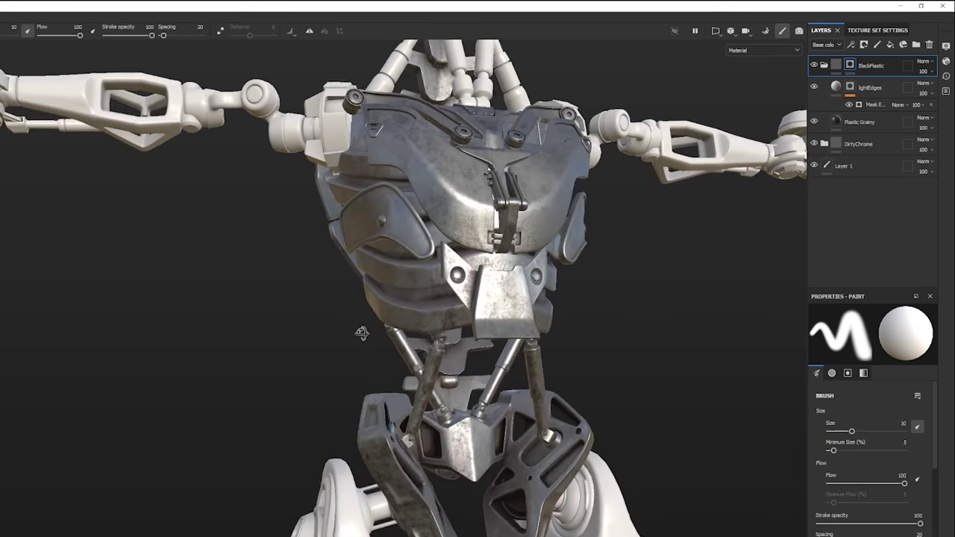
left_click(852, 66)
mouse_move(500, 207)
left_mouse_down()
mouse_move(446, 193)
mouse_move(391, 148)
mouse_move(472, 241)
left_mouse_up()
key("ctrl+z")
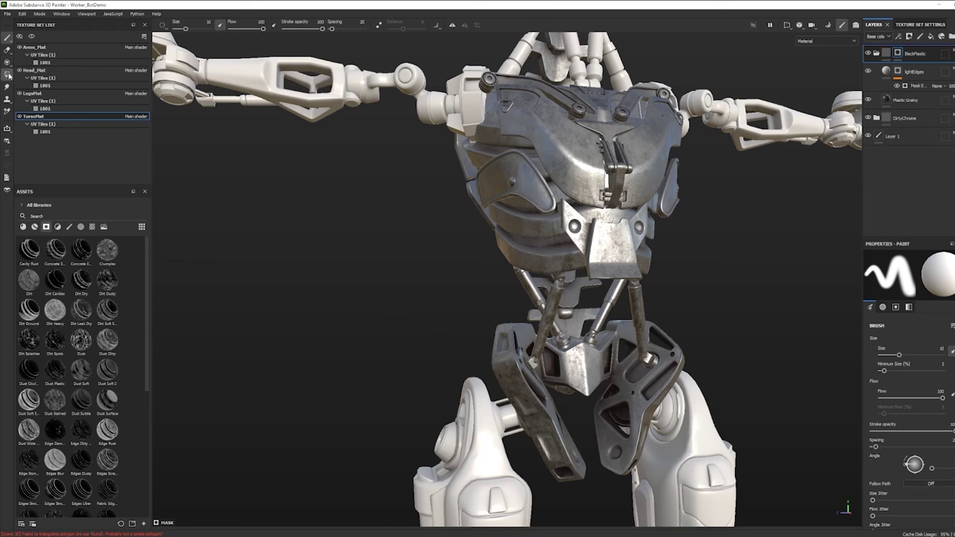
Step: Use Polygon Fill in mesh fill mode on the BlackPlastic mask to reveal the plastic on both chest plates
left_click(8, 74)
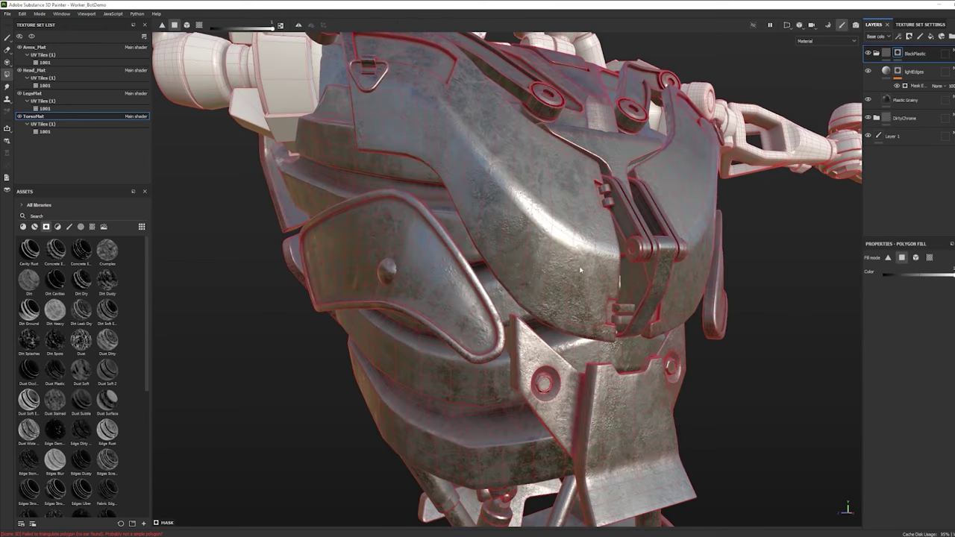
left_click_drag(580, 270, 520, 134, "alt")
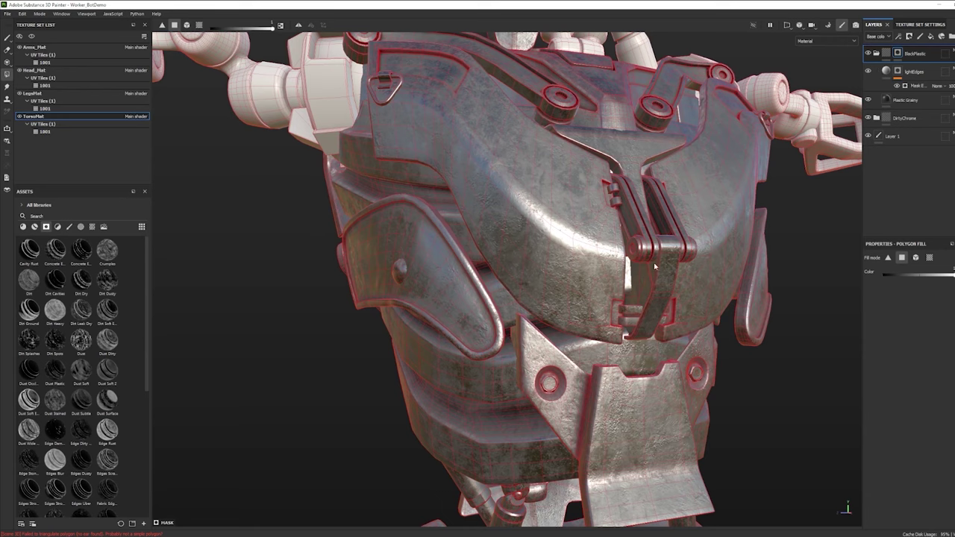
left_click(541, 249)
left_click(916, 258)
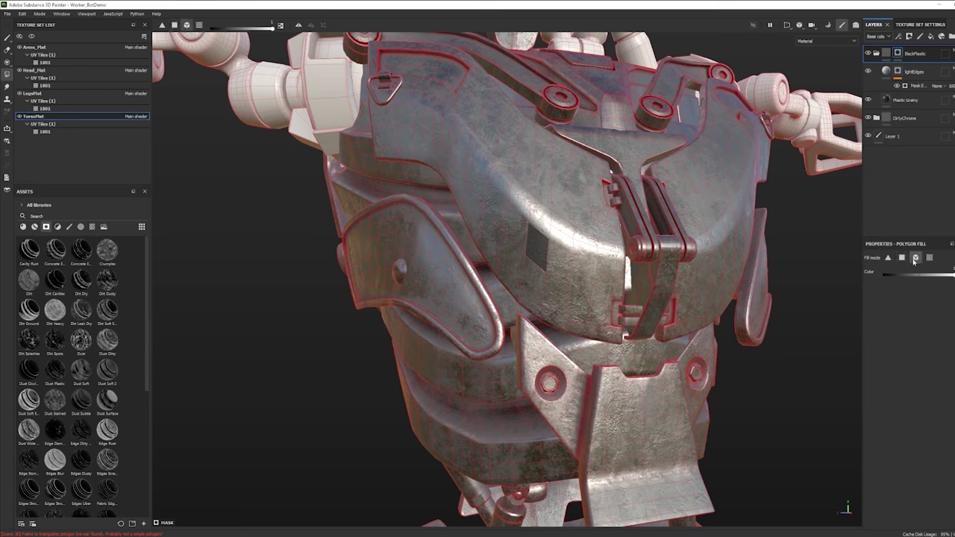
left_click(536, 199)
left_click(692, 194)
right_click_drag(692, 194, 505, 298, "alt")
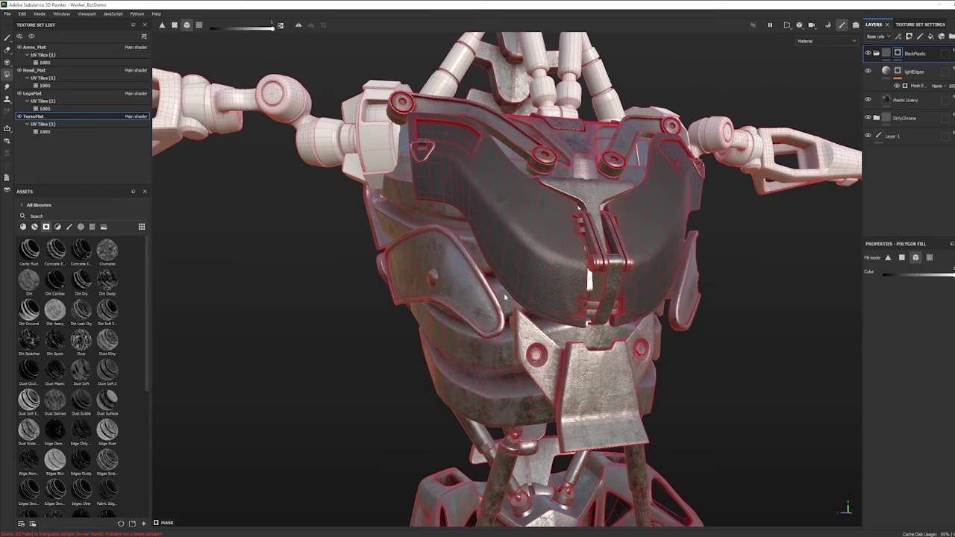
Step: Add the ribcage mesh to the BlackPlastic mask, and take the chest plates out of it with a darker fill color
left_click_drag(496, 300, 421, 284, "alt")
left_click_drag(468, 229, 418, 226, "alt")
left_click(363, 222)
left_click_drag(470, 281, 345, 292, "alt")
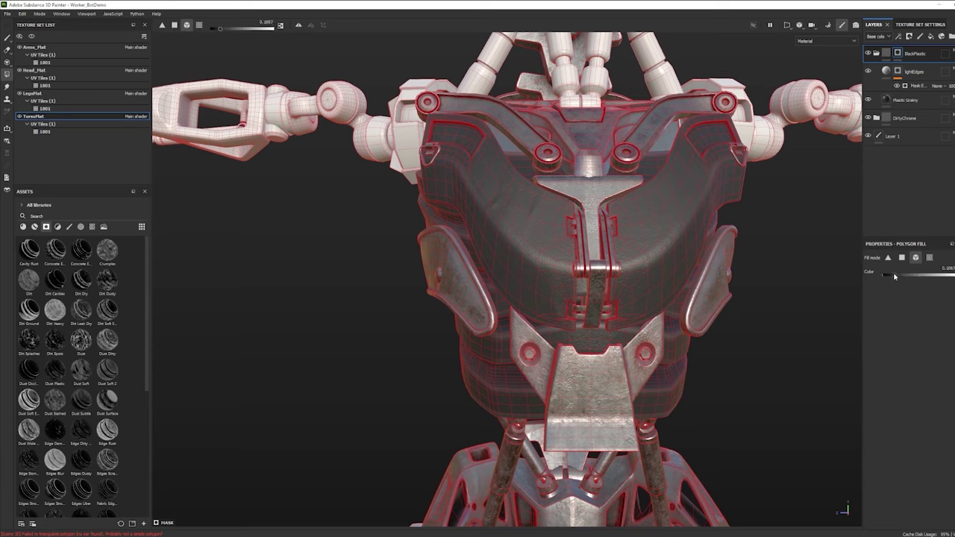
left_click(515, 224)
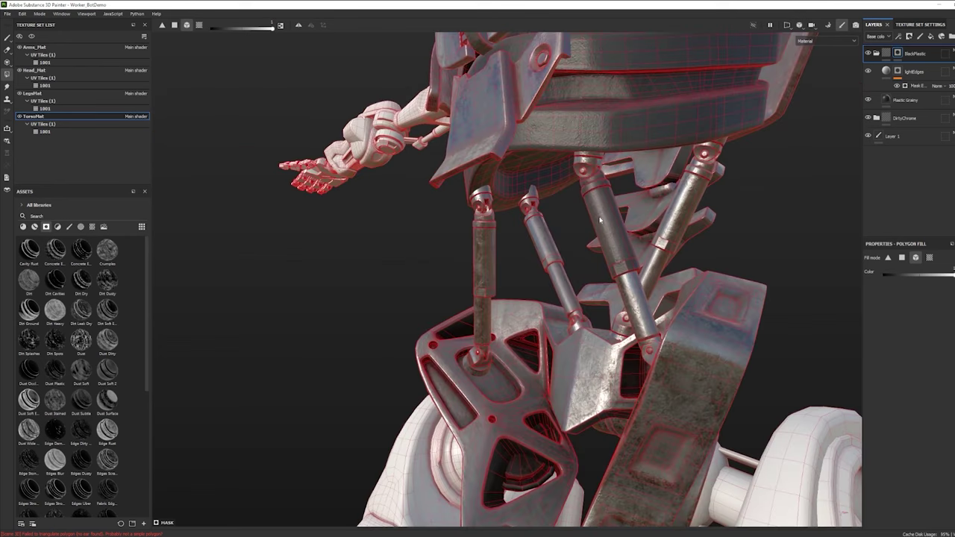
Step: Mesh-fill the waist piston cylinder and the pelvis frame in the BlackPlastic mask with white
left_click(479, 250)
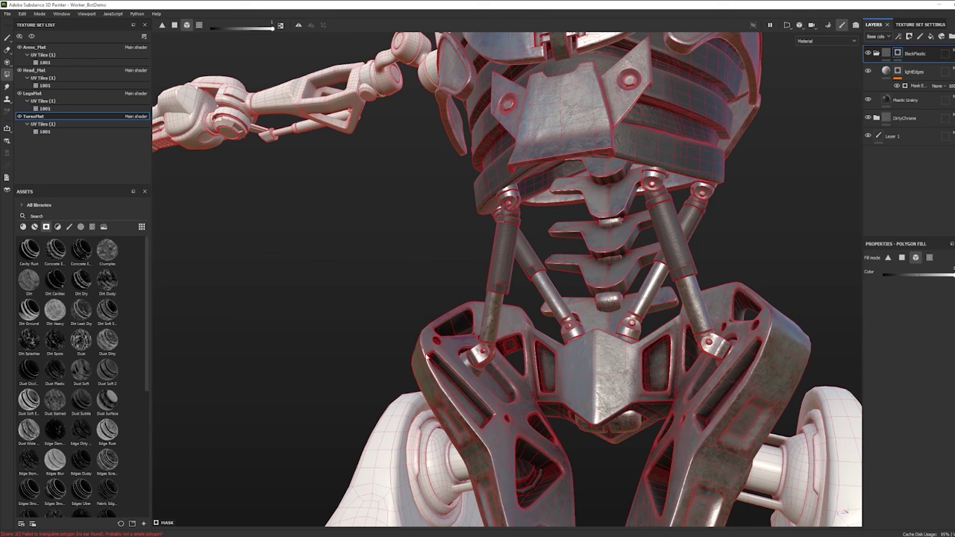
left_click(427, 356)
scroll(463, 283, "down", 3)
left_click_drag(463, 284, 571, 287, "alt")
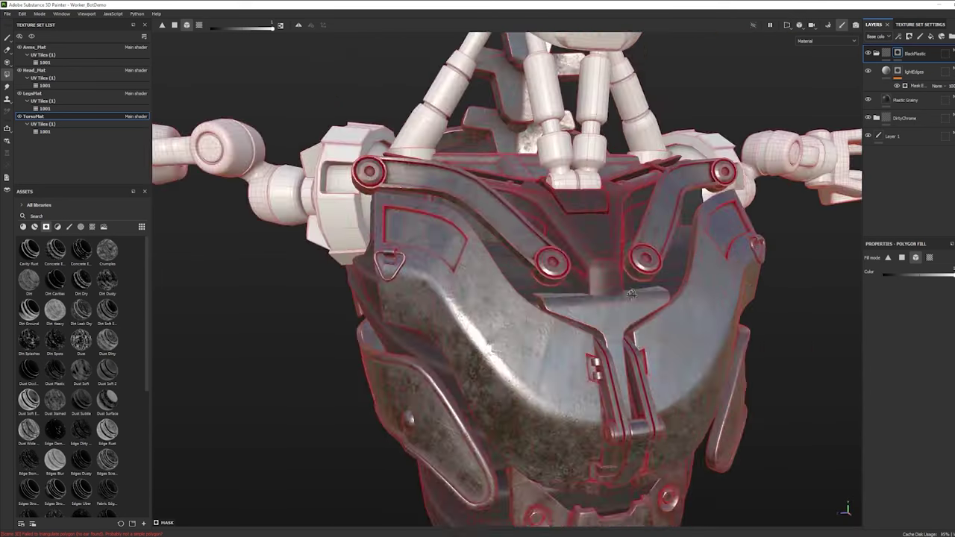
scroll(631, 294, "down", 5)
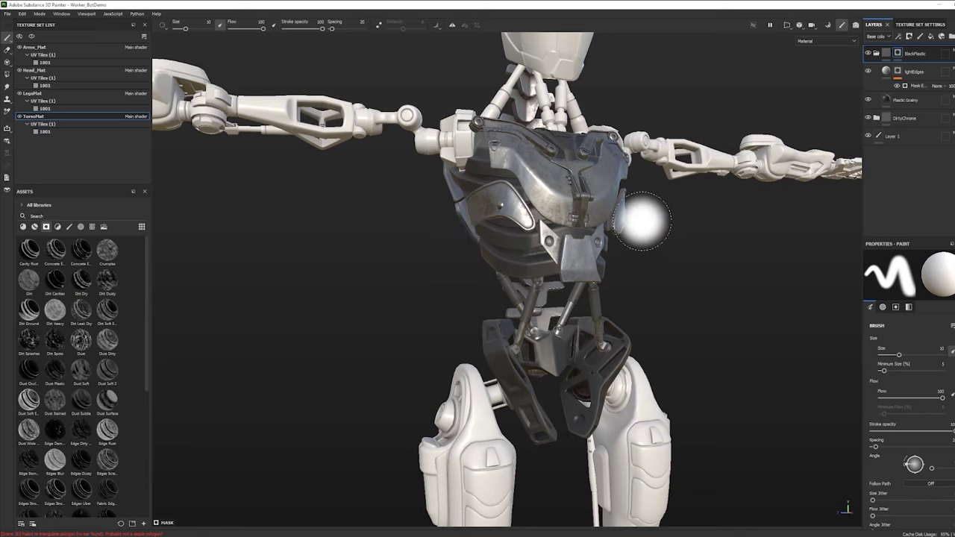
Step: Search the smart materials for "metal" and add Steel Painted Scraped Dirty to the torso above the BlackPlastic folder
left_click(24, 227)
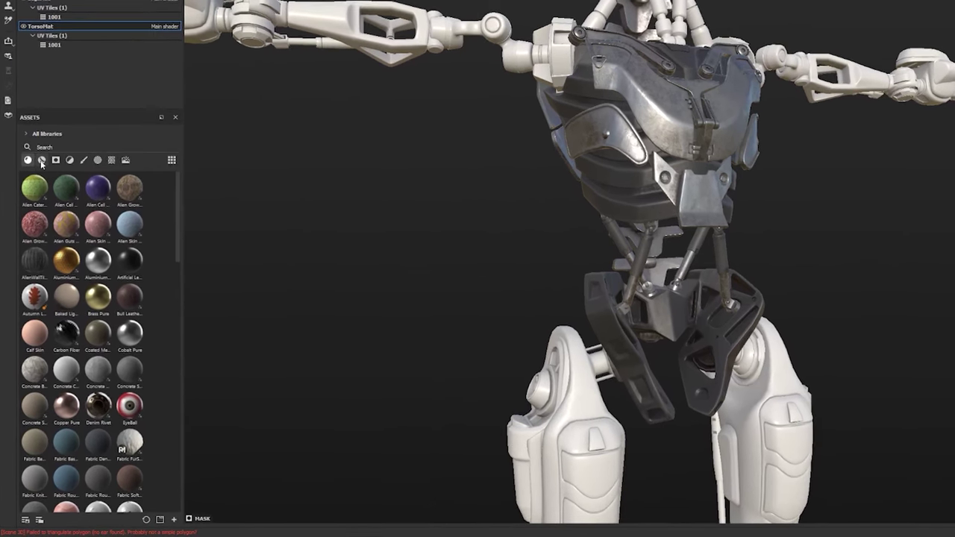
left_click(34, 228)
left_click(72, 146)
type("metal")
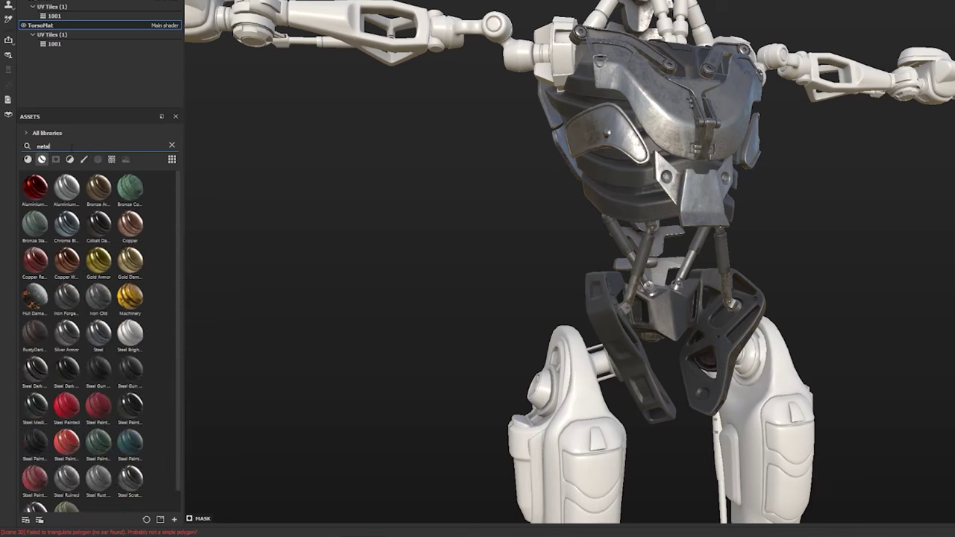
scroll(68, 213, "down", 1)
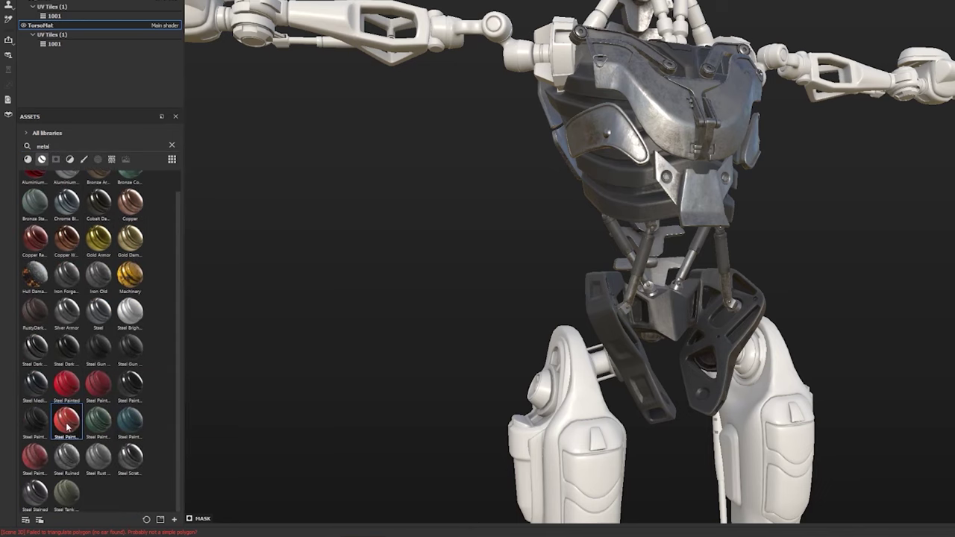
mouse_move(67, 428)
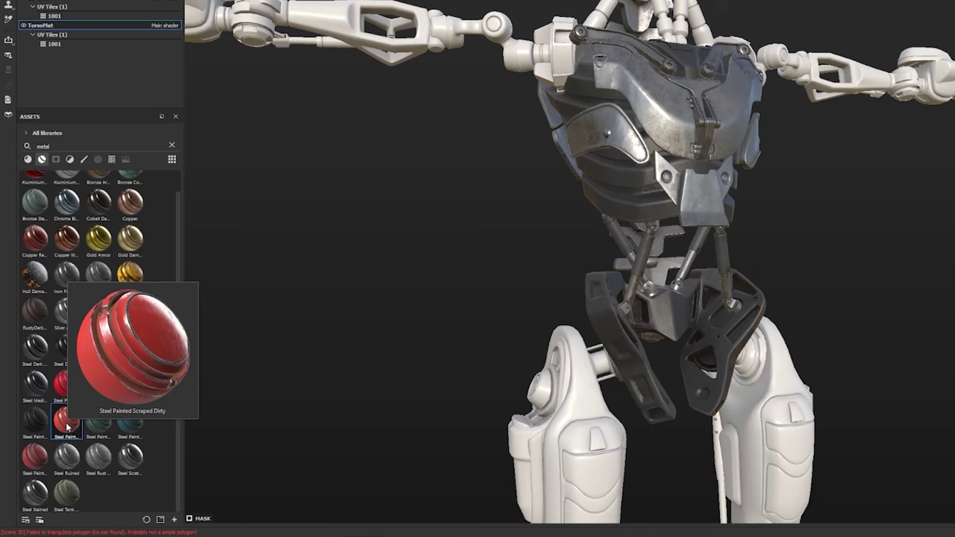
mouse_move(68, 428)
left_mouse_down()
mouse_move(478, 279)
mouse_move(674, 120)
left_mouse_up()
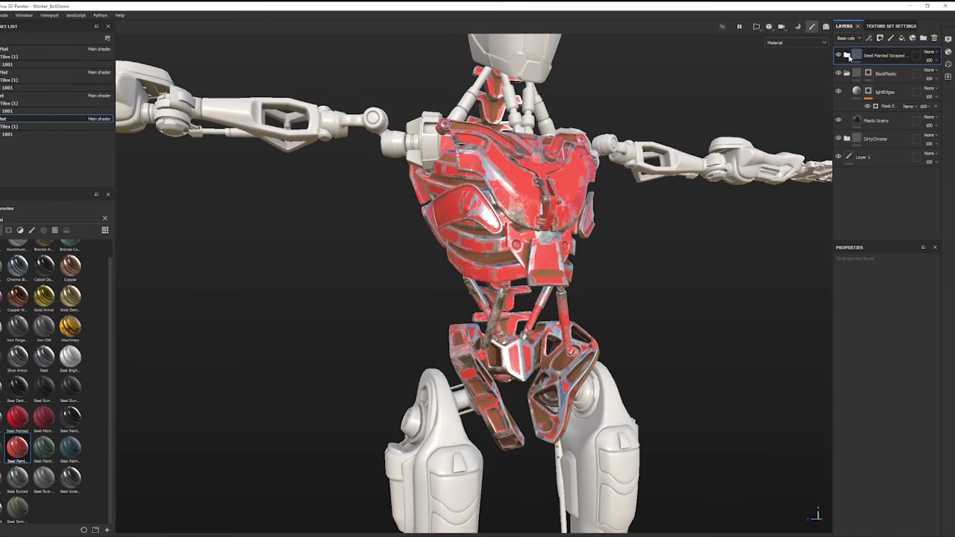
Step: Collapse the BlackPlastic folder and expand the Steel Painted Scraped Dirty folder
left_click(847, 73)
left_click(886, 97)
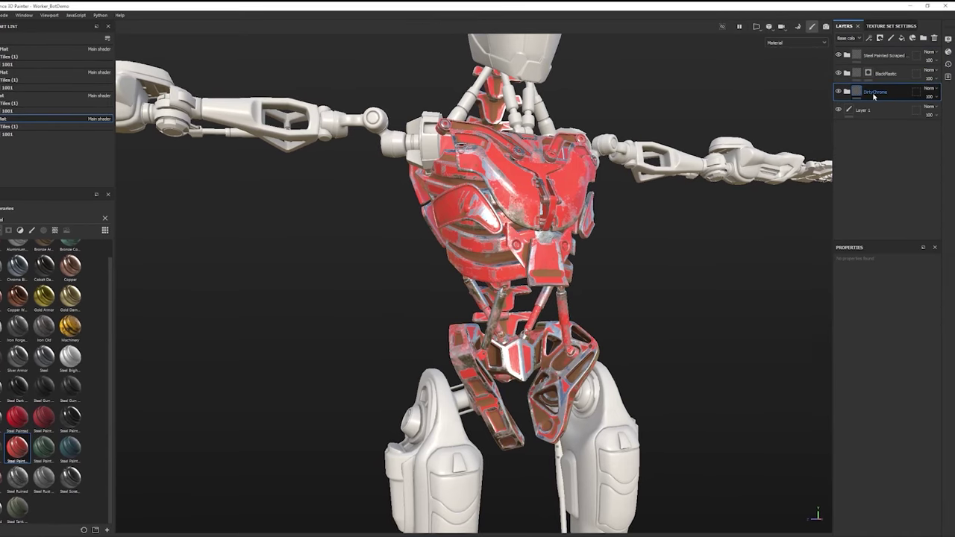
left_click(888, 74)
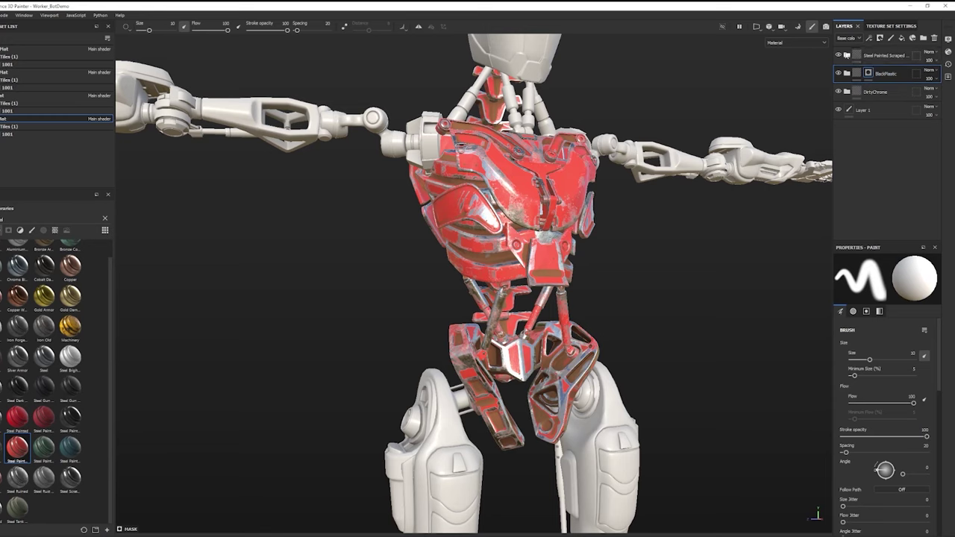
left_click(847, 55)
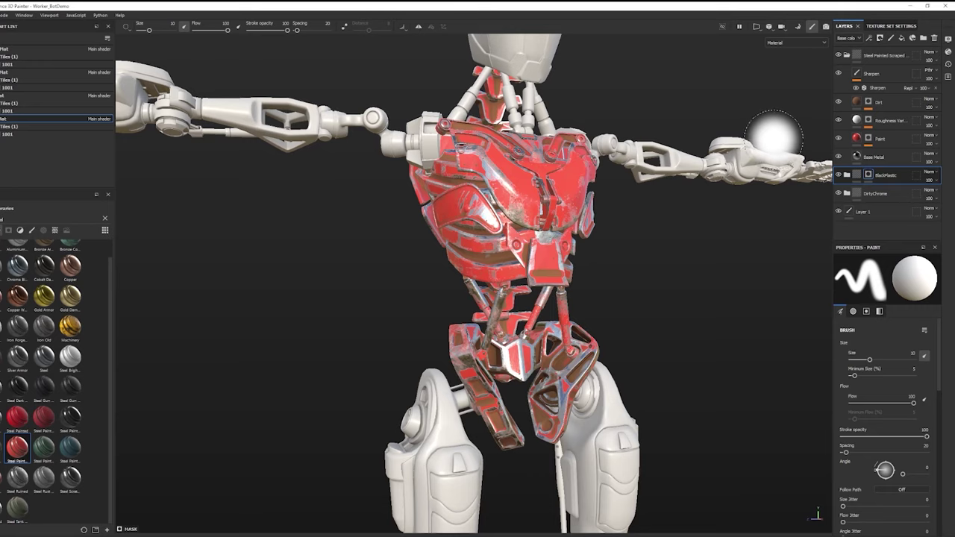
Step: Hide the Sharpen, Dirt, Roughness Variation and Paint layers of the painted steel material so only its Base Metal shows
left_click(838, 73)
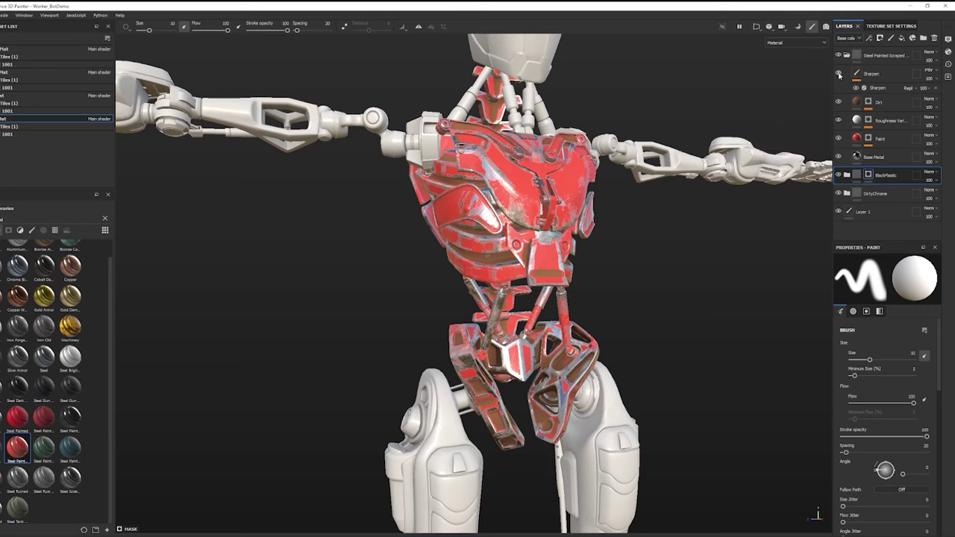
left_click(838, 102)
left_click(838, 139)
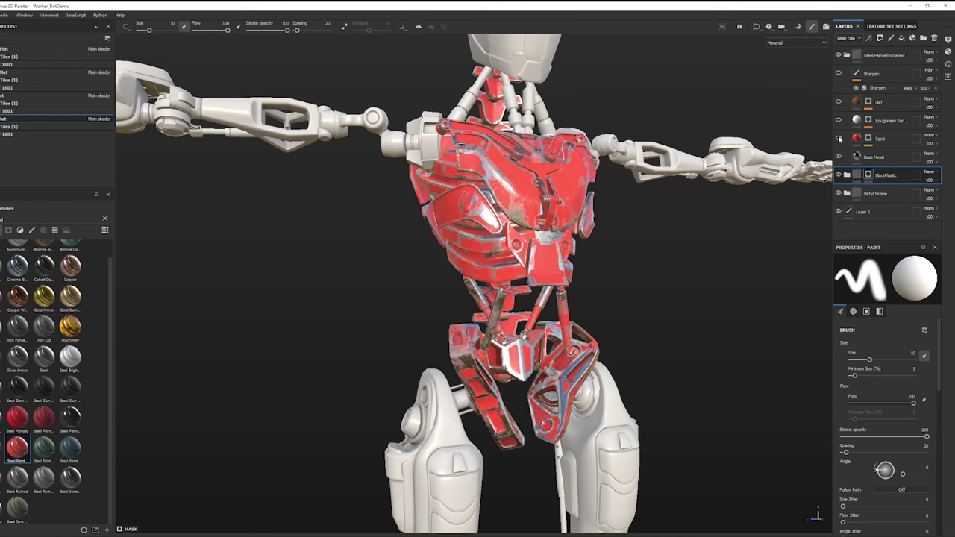
Step: Set the Base Metal layer's base color to a darker grey and its roughness to about 0.32
left_click(873, 158)
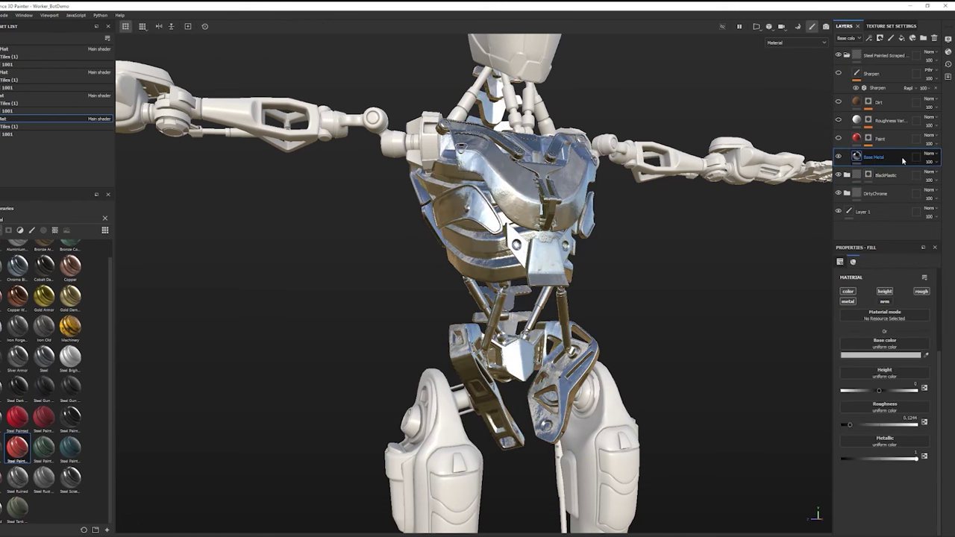
left_click_drag(388, 278, 455, 307, "alt")
scroll(471, 256, "up", 5)
middle_click_drag(471, 257, 475, 331, "alt")
left_click_drag(476, 331, 492, 308, "alt")
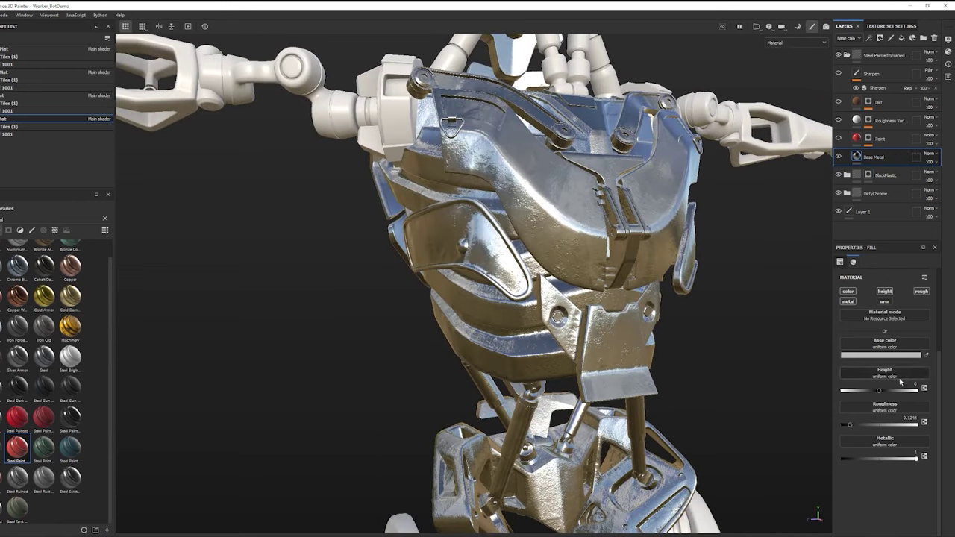
left_click_drag(850, 427, 878, 429)
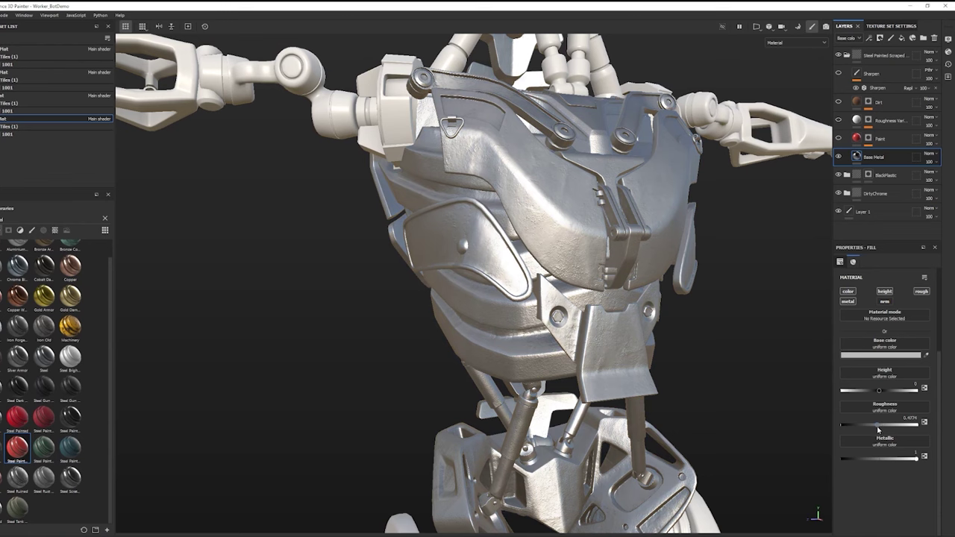
left_click(881, 355)
left_click(778, 412)
left_click_drag(775, 416, 773, 411)
left_click_drag(773, 411, 773, 402)
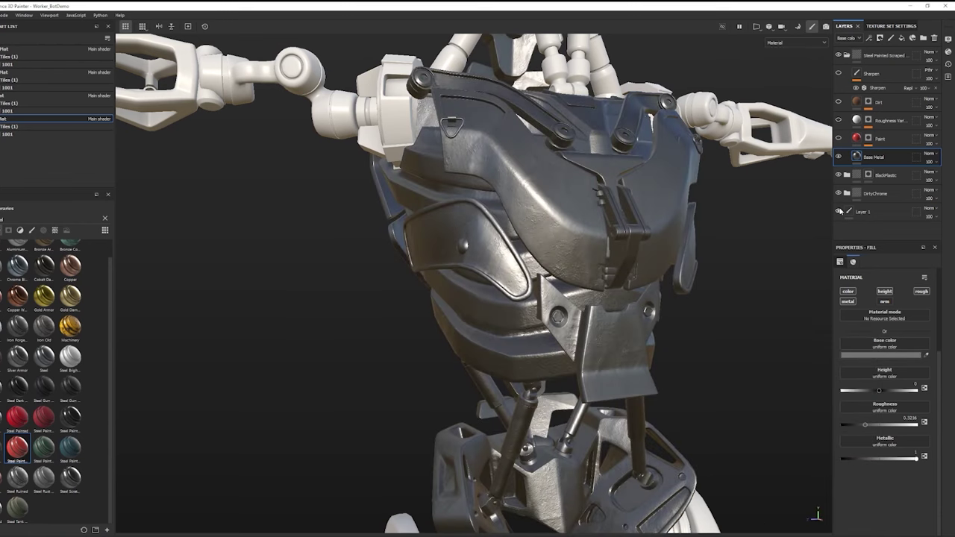
Step: Show the Paint layer again and set the curvature Convex Range of its mask generator to 0.48
left_click(838, 139)
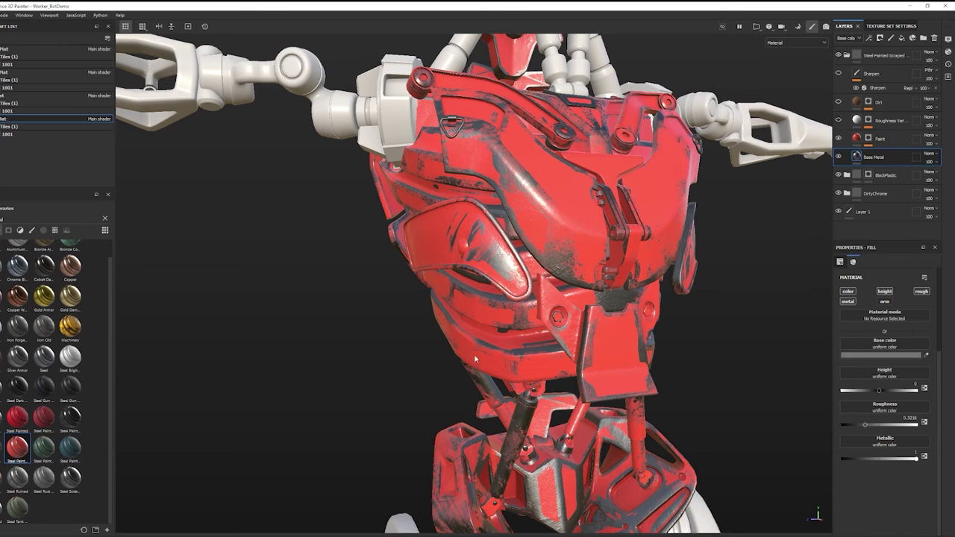
left_click_drag(620, 325, 542, 320, "alt")
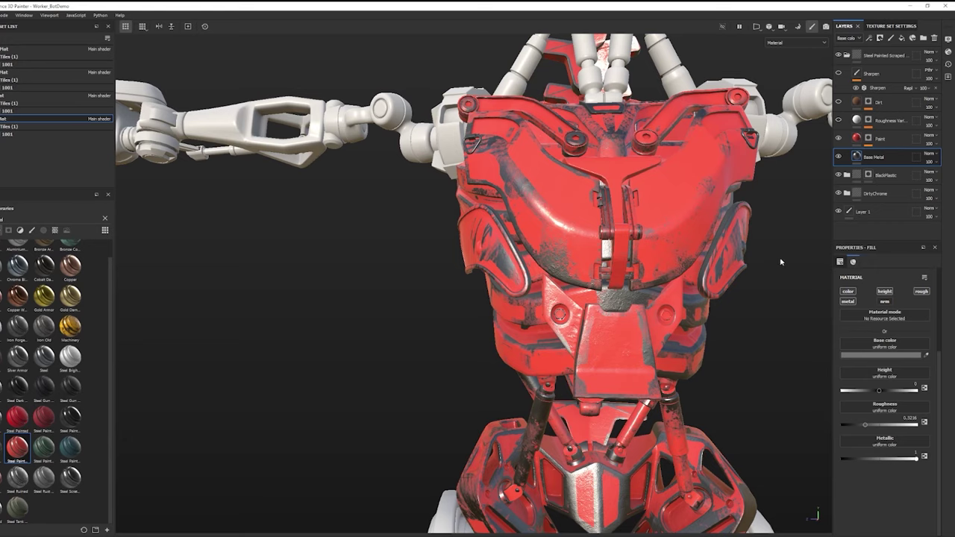
left_click(869, 139)
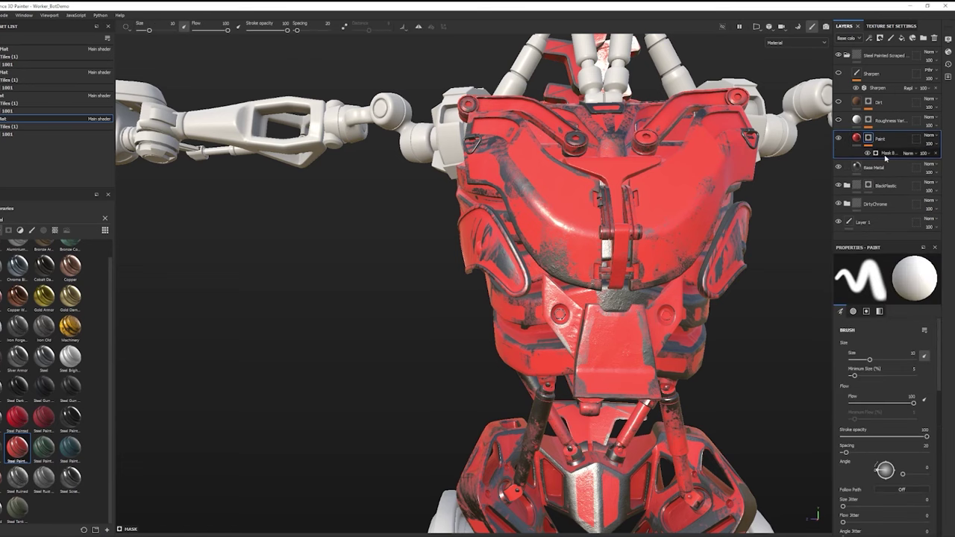
left_click(882, 153)
mouse_move(438, 345)
left_mouse_down("alt")
mouse_move(377, 341)
mouse_move(471, 383)
mouse_move(387, 168)
left_mouse_up("alt")
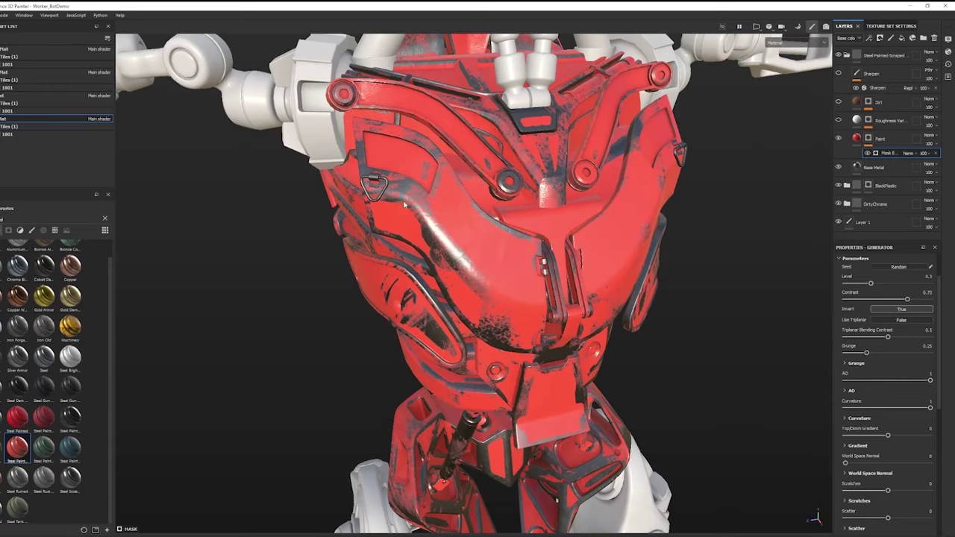
left_click(845, 419)
scroll(858, 403, "down", 2)
left_click_drag(893, 341, 911, 347)
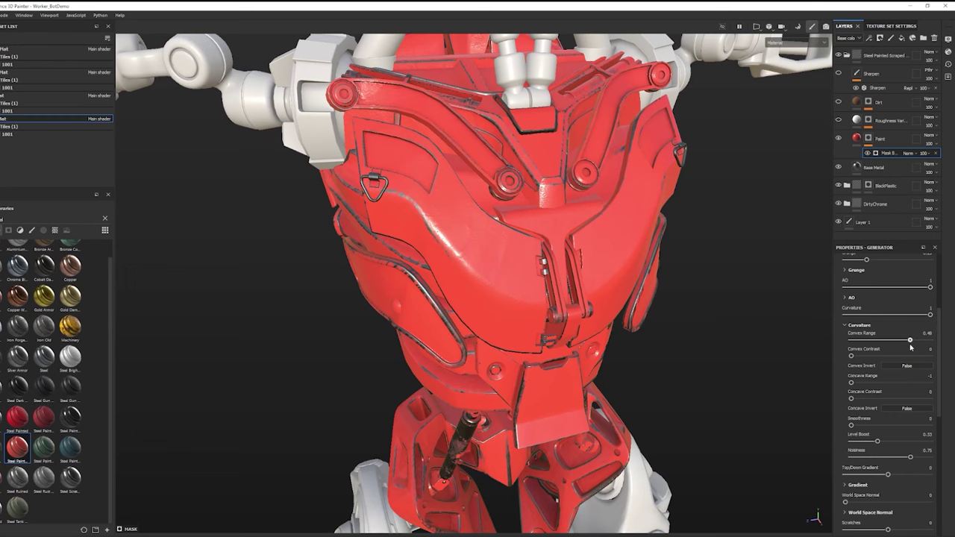
left_click(875, 323)
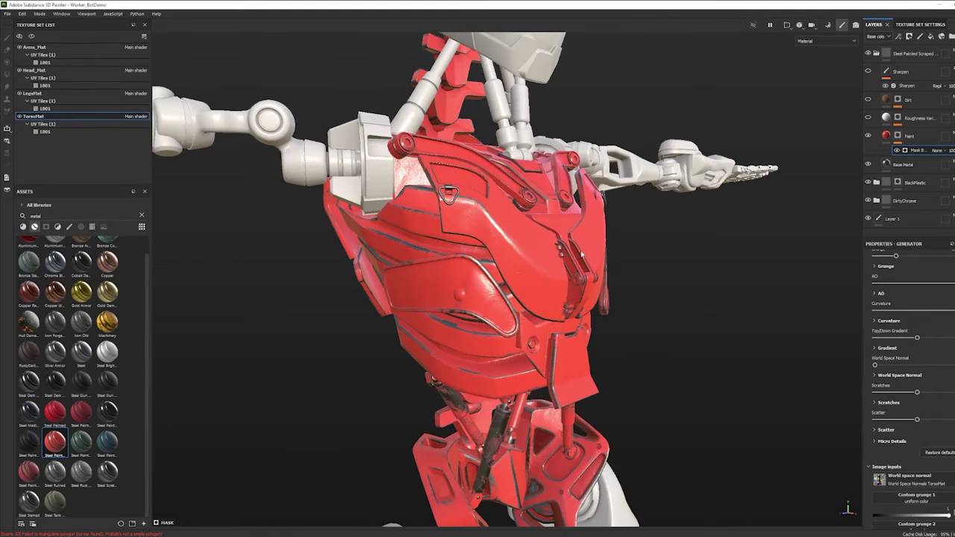
Step: Set the Paint mask generator's Grunge amount to 0.86 and its grunge Scale to 5
left_click_drag(595, 206, 478, 249, "alt")
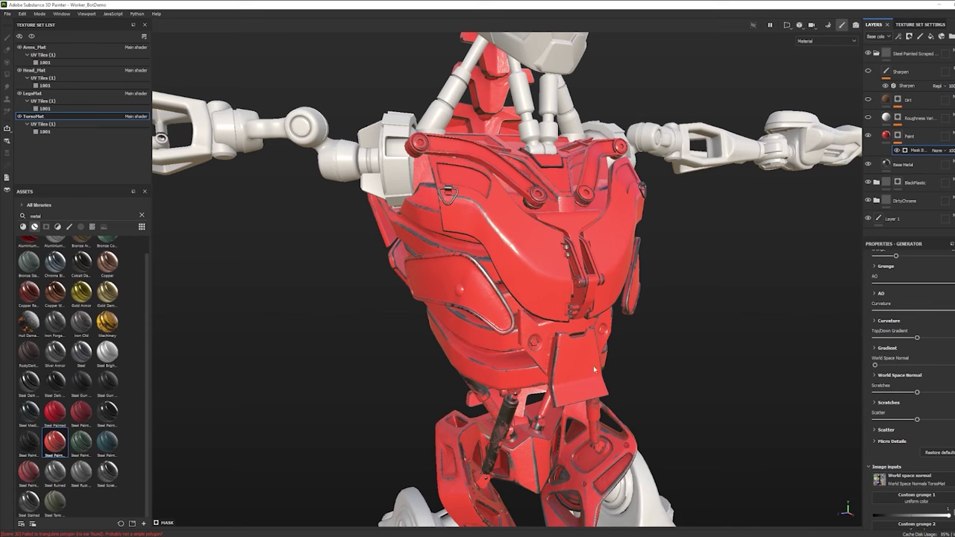
scroll(916, 325, "up", 1)
left_click(875, 291)
scroll(877, 310, "up", 1)
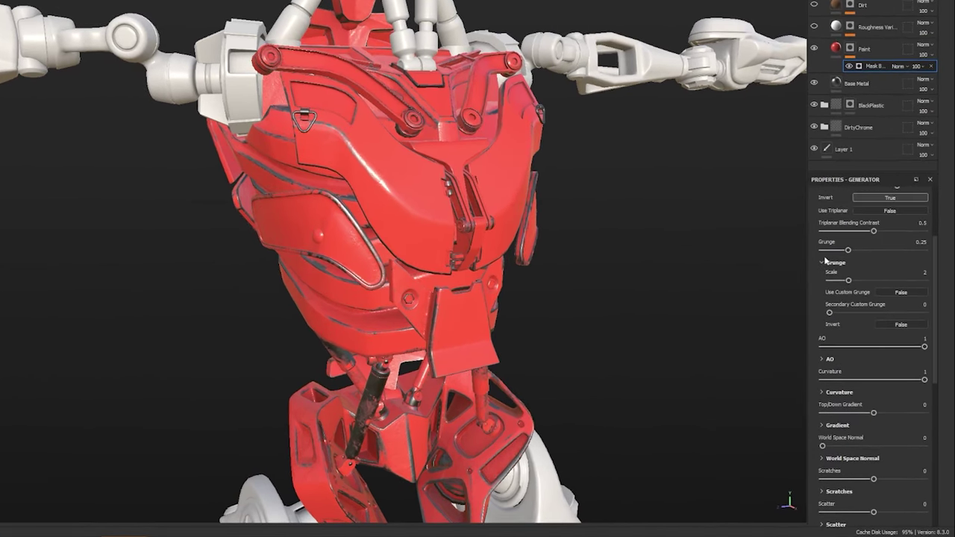
mouse_move(849, 250)
left_mouse_down()
mouse_move(925, 256)
mouse_move(901, 254)
left_mouse_up()
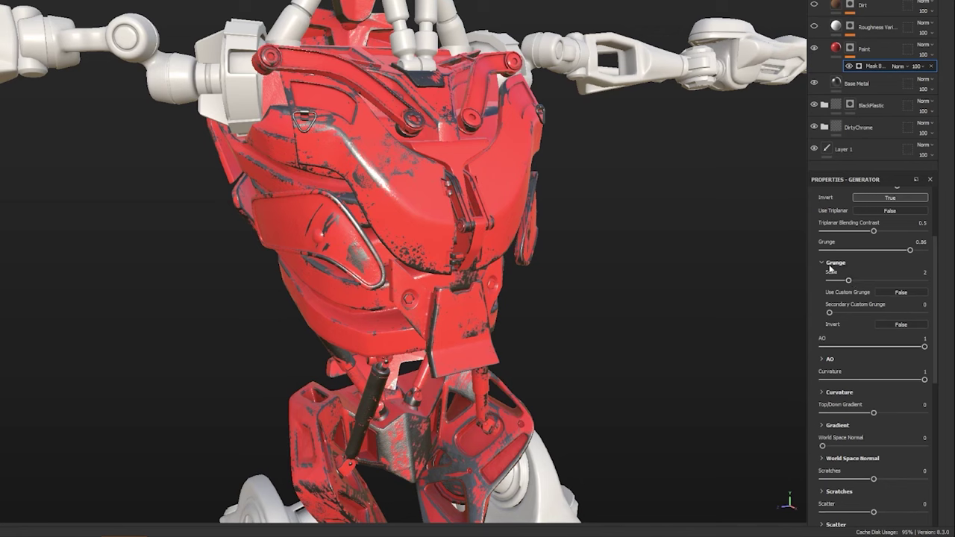
left_click_drag(849, 281, 877, 280)
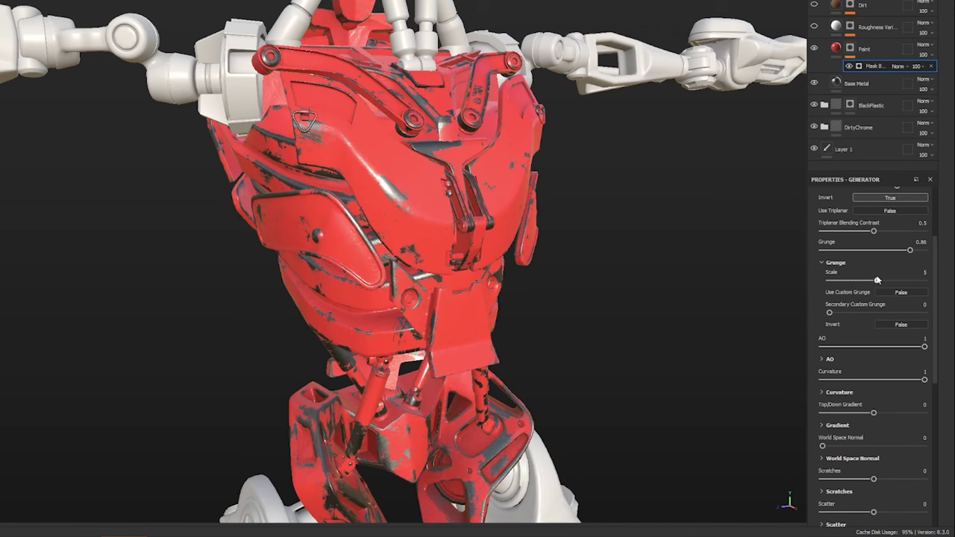
scroll(878, 279, "up", 3)
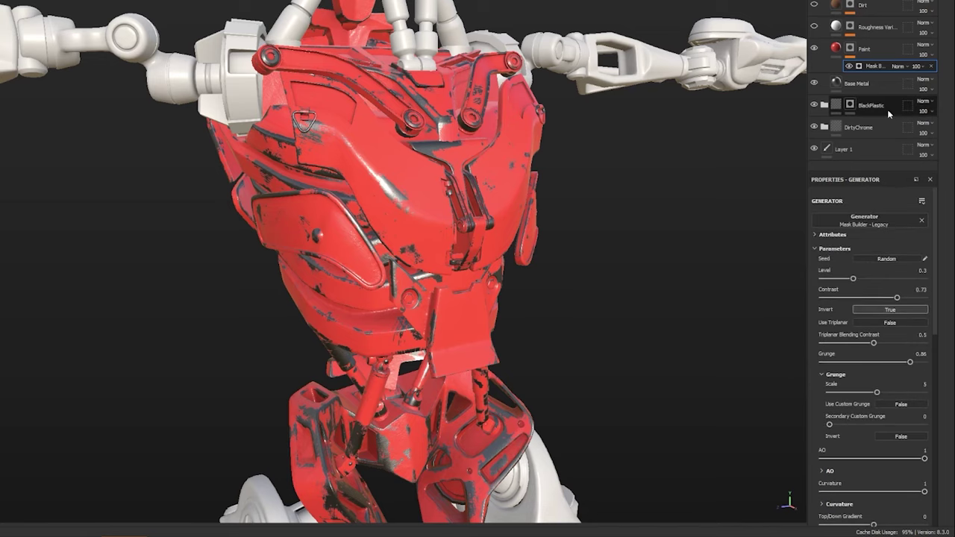
scroll(502, 272, "down", 3)
Step: Change the Paint layer's base color to orange C27D29 and set its roughness to about 0.42
left_click_drag(466, 297, 447, 263, "alt")
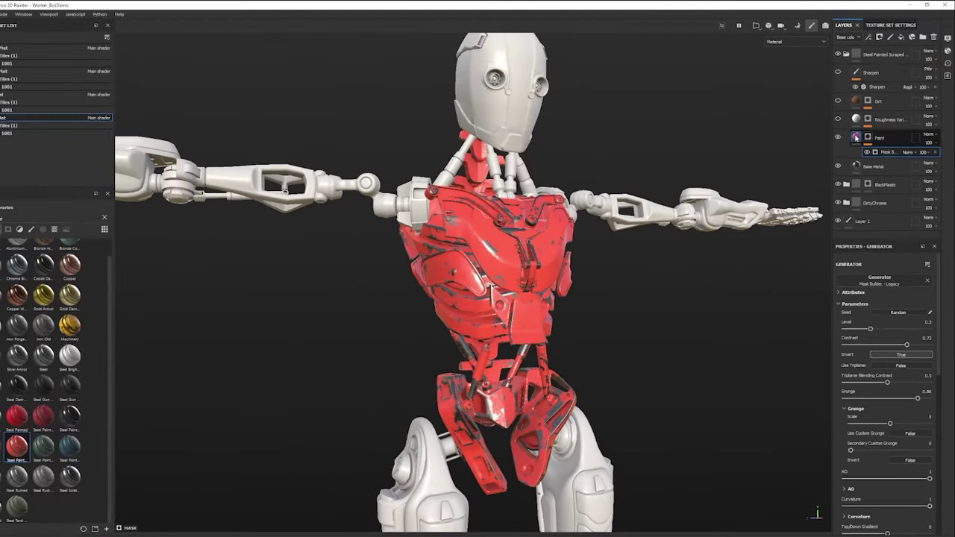
left_click(862, 49)
left_click(902, 355)
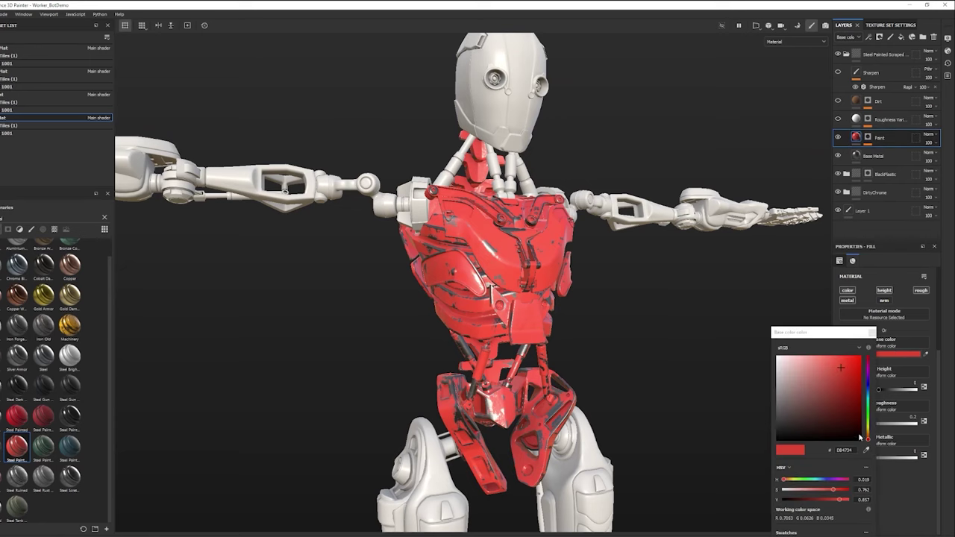
mouse_move(868, 439)
left_mouse_down()
mouse_move(838, 399)
mouse_move(841, 380)
left_mouse_up()
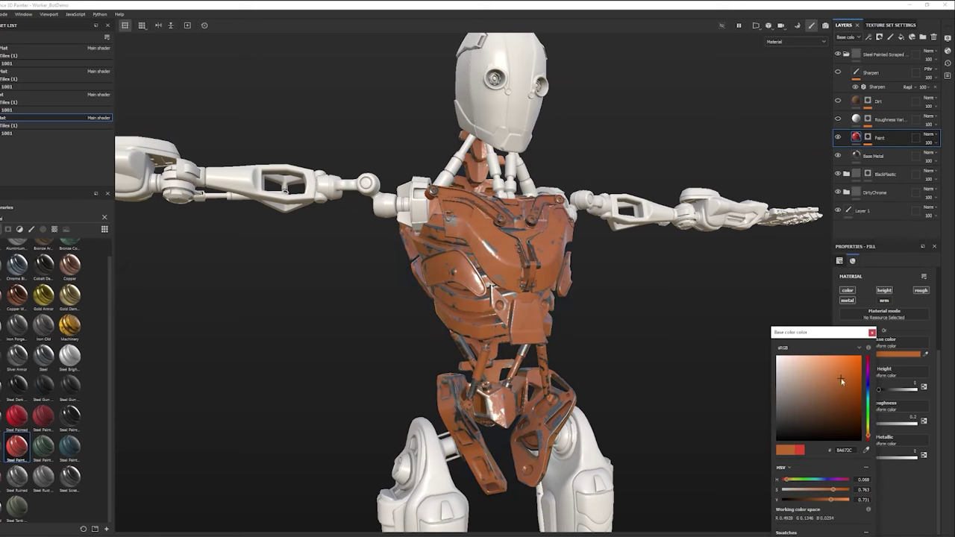
left_click_drag(868, 440, 869, 436)
mouse_move(837, 387)
left_mouse_down()
mouse_move(834, 371)
mouse_move(844, 376)
left_mouse_up()
left_click_drag(525, 286, 570, 286, "alt")
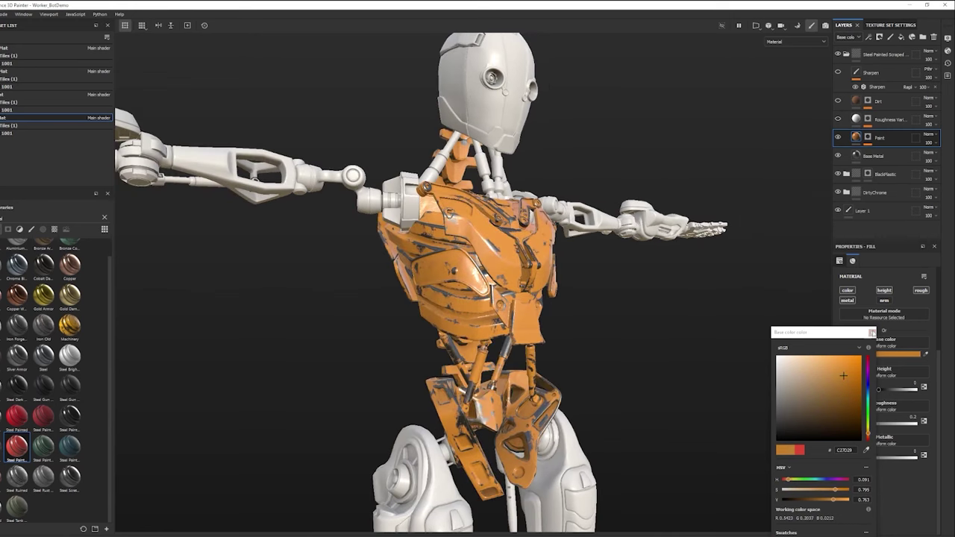
left_click(873, 334)
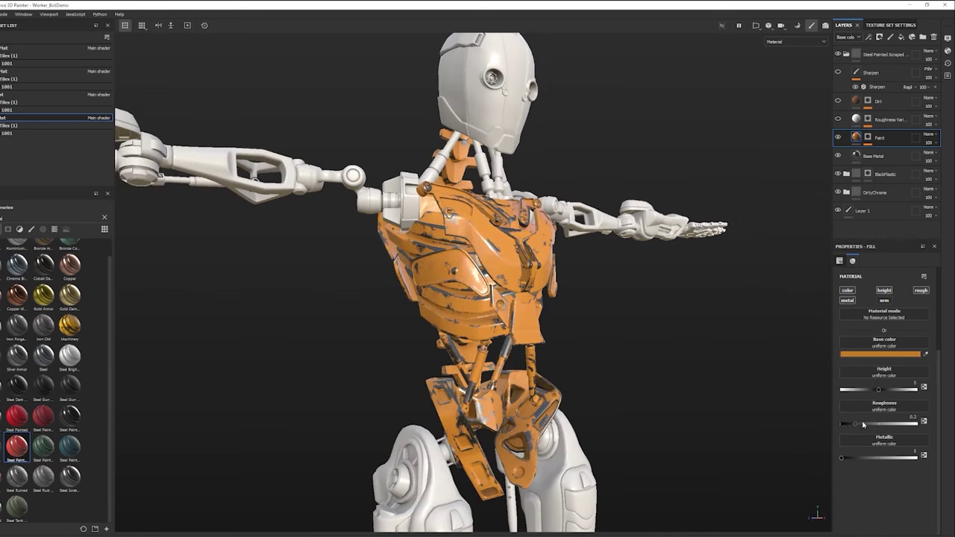
left_click_drag(857, 426, 874, 426)
mouse_move(515, 357)
left_mouse_down("alt")
mouse_move(352, 360)
mouse_move(518, 362)
left_mouse_up("alt")
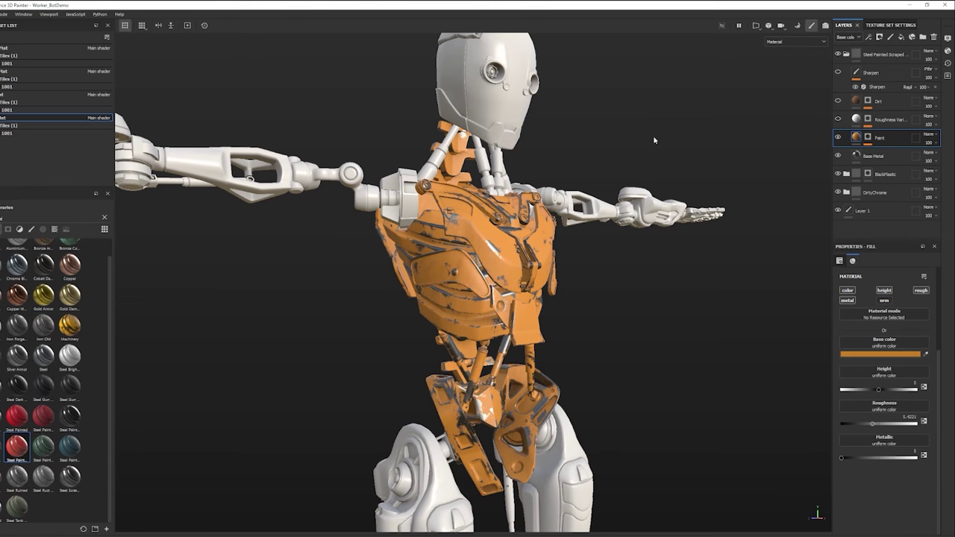
Step: Display the Roughness channel in the viewport and toggle the Roughness Variation layer to compare its effect on the torso
key("c")
key("c")
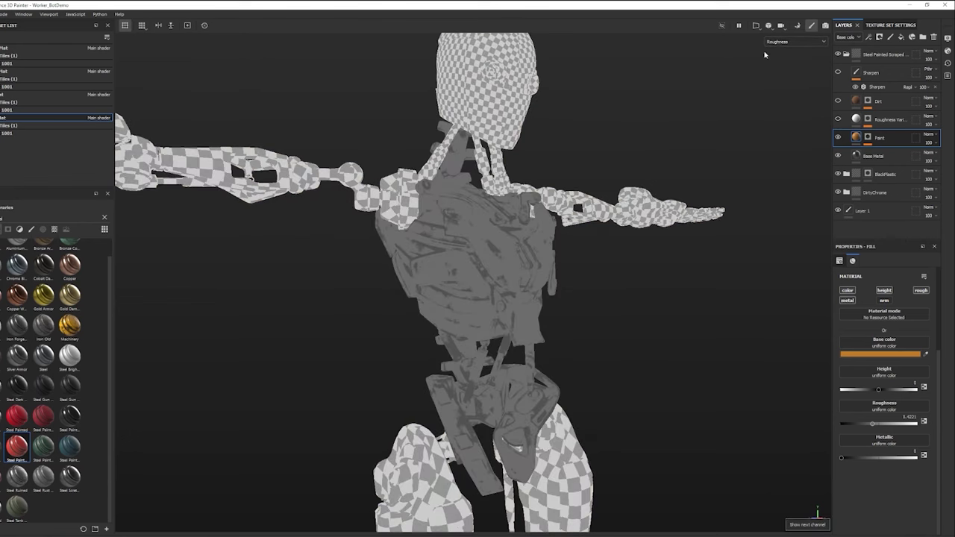
left_click(838, 120)
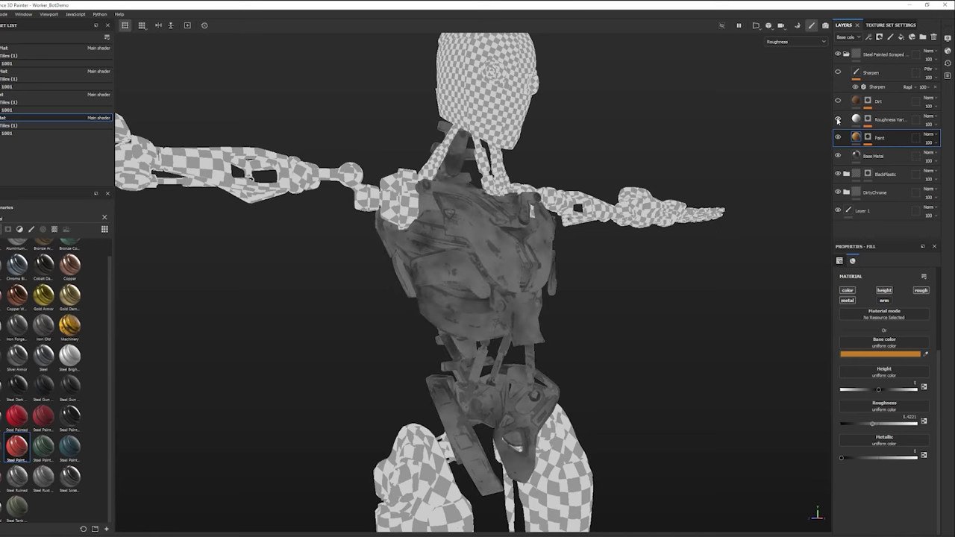
left_click(837, 120)
left_click(838, 120)
scroll(470, 211, "up", 5)
left_click_drag(469, 212, 478, 258, "alt")
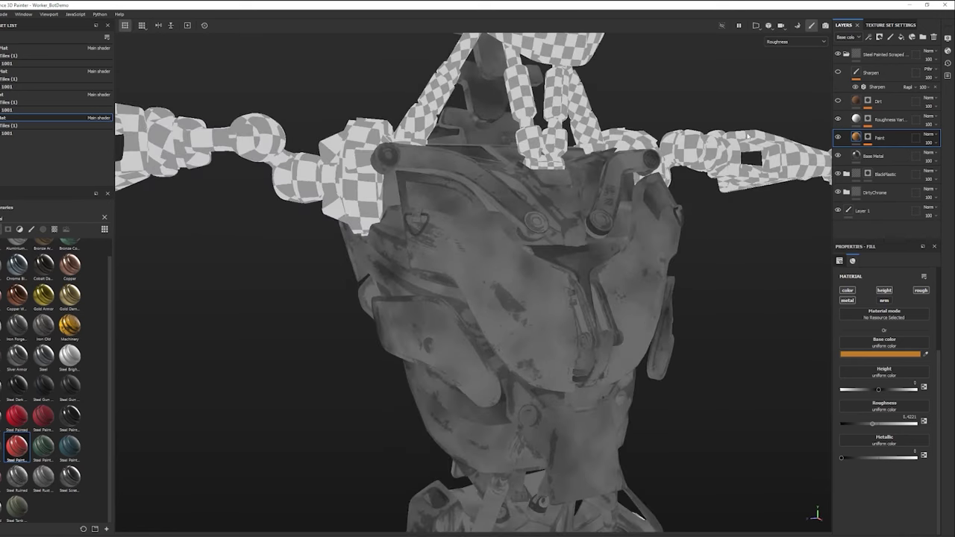
left_click(839, 120)
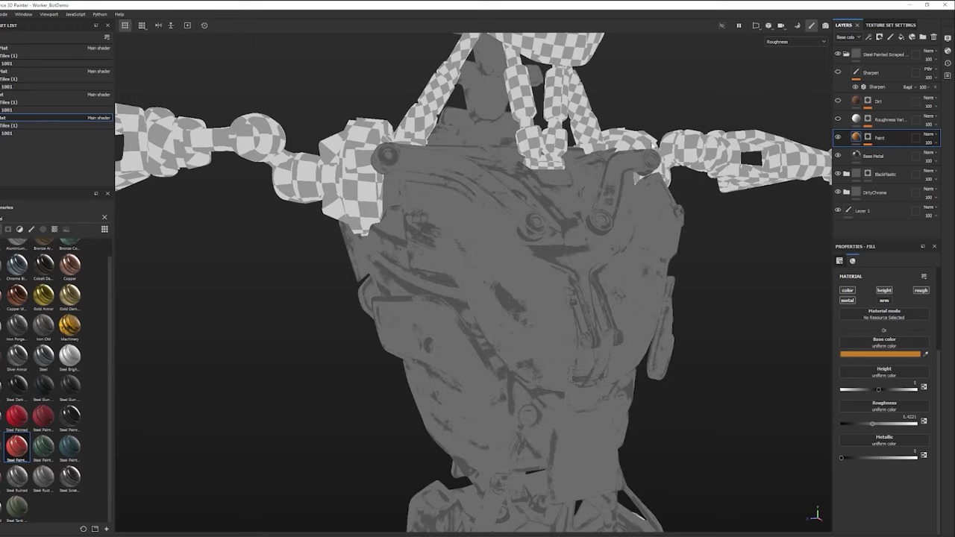
Step: Show the Roughness Variations layer again and inspect its effect on the torso's roughness from several angles
middle_click_drag(580, 299, 580, 270, "alt")
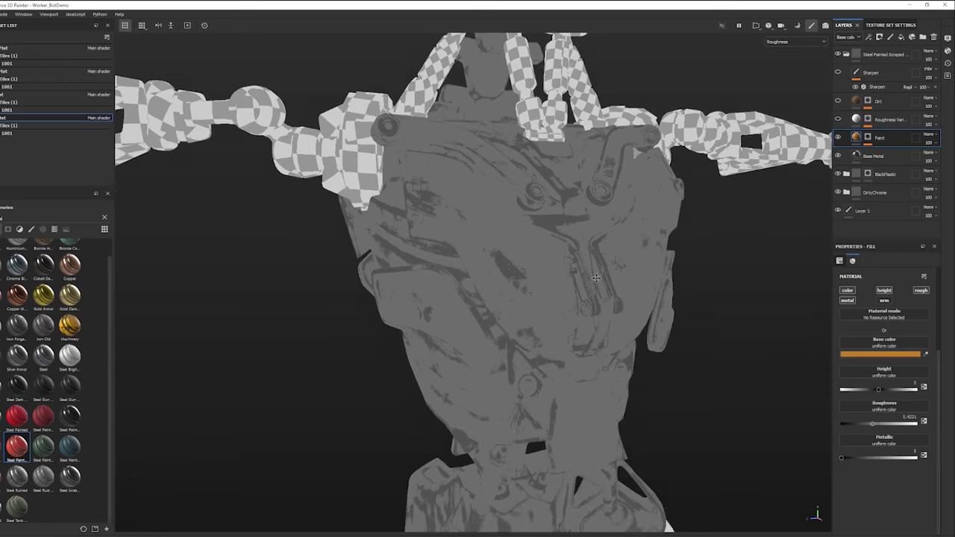
left_click(838, 120)
mouse_move(666, 256)
left_mouse_down("alt")
mouse_move(540, 271)
mouse_move(501, 290)
left_mouse_up("alt")
left_click_drag(684, 306, 635, 292, "alt")
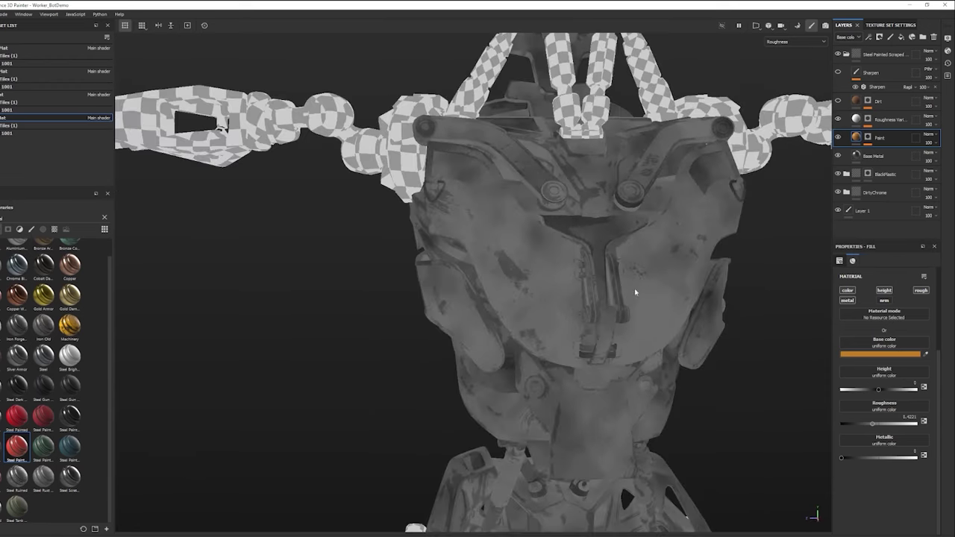
middle_click_drag(635, 292, 567, 206, "alt")
left_click_drag(589, 235, 650, 250, "alt")
Step: Return the viewport to the full Material display and show the Dirt layer again
key("m")
left_click(840, 101)
left_click_drag(515, 289, 504, 273, "alt")
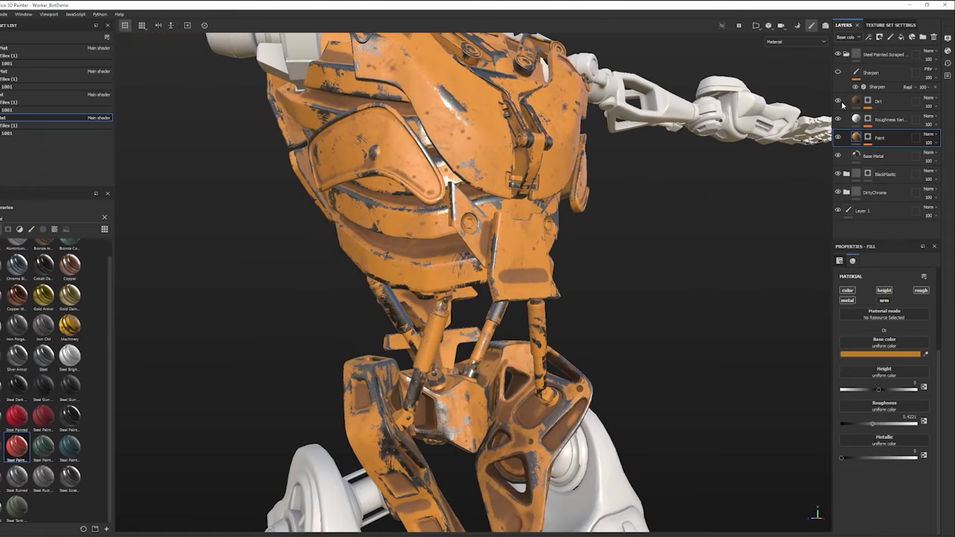
Step: In the Mask Builder generator of the Dirt layer's mask, set Contrast to 0 and Grunge to 0.85
left_click(868, 101)
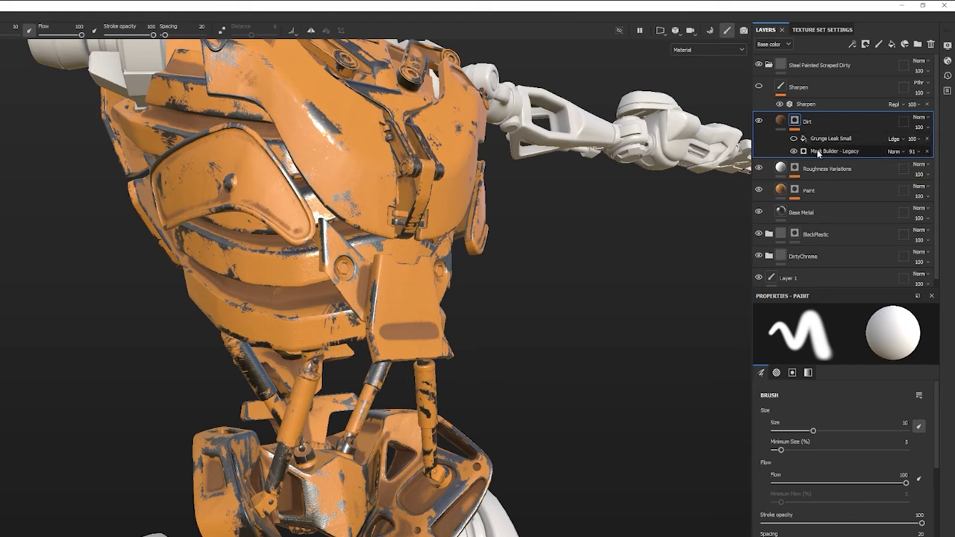
left_click(819, 152)
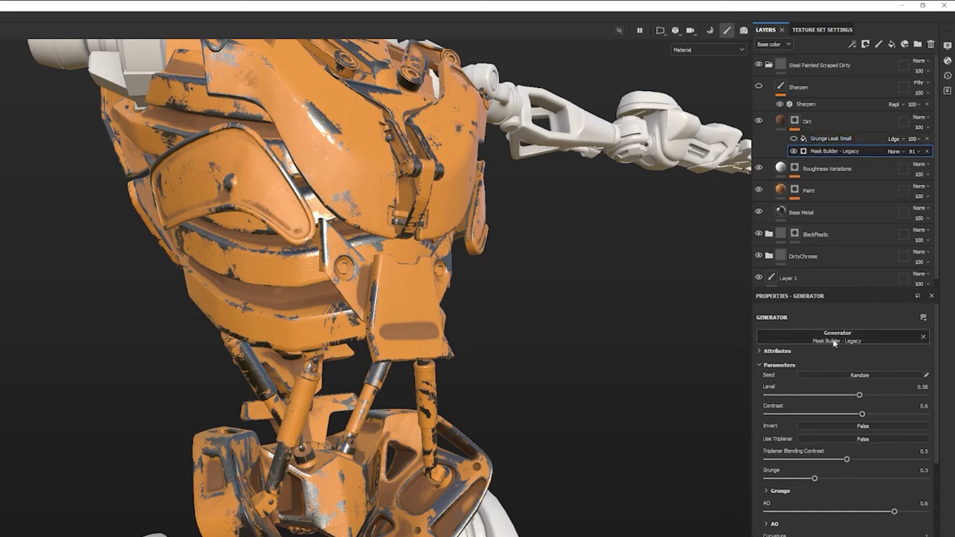
left_click_drag(819, 418, 762, 422)
left_click_drag(397, 362, 418, 347, "alt")
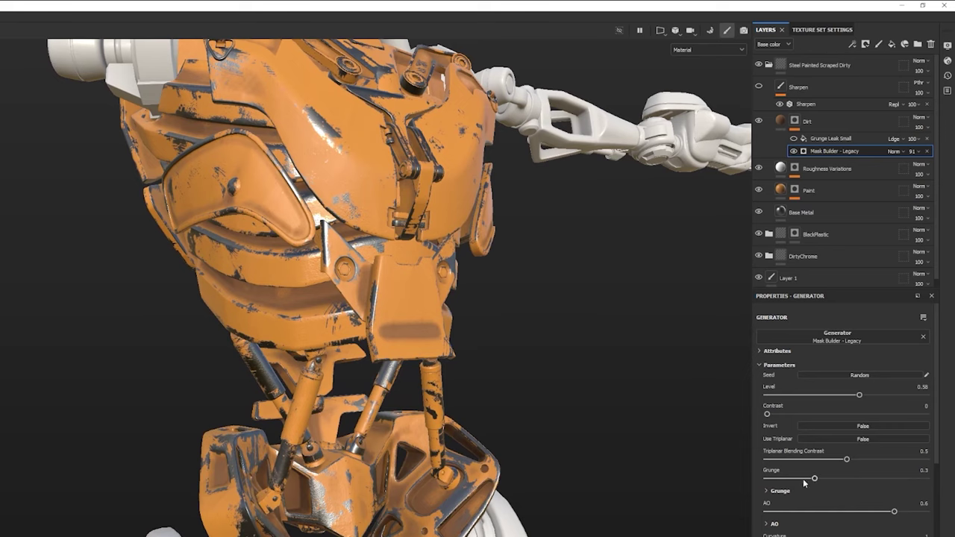
left_click_drag(815, 479, 902, 479)
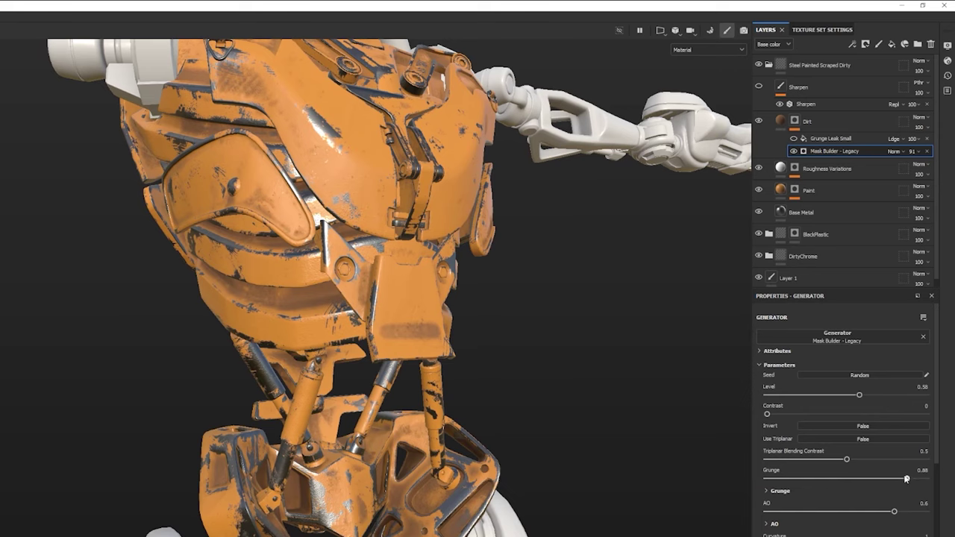
Step: Try a grunge Scale of 2 in the Dirt mask generator, and settle on 4
left_click(768, 493)
left_click_drag(844, 507, 844, 508)
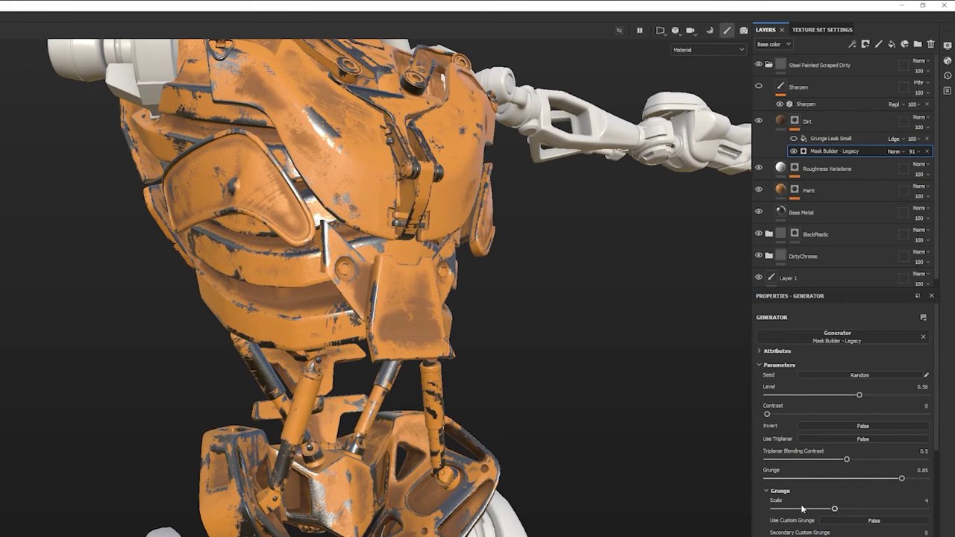
left_click_drag(830, 509, 804, 509)
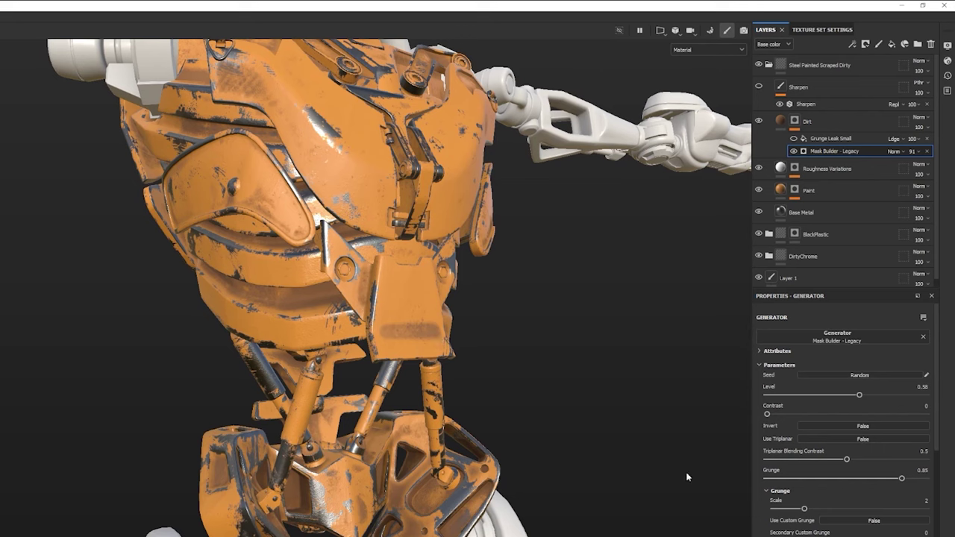
left_click_drag(807, 510, 827, 513)
left_click_drag(827, 513, 834, 510)
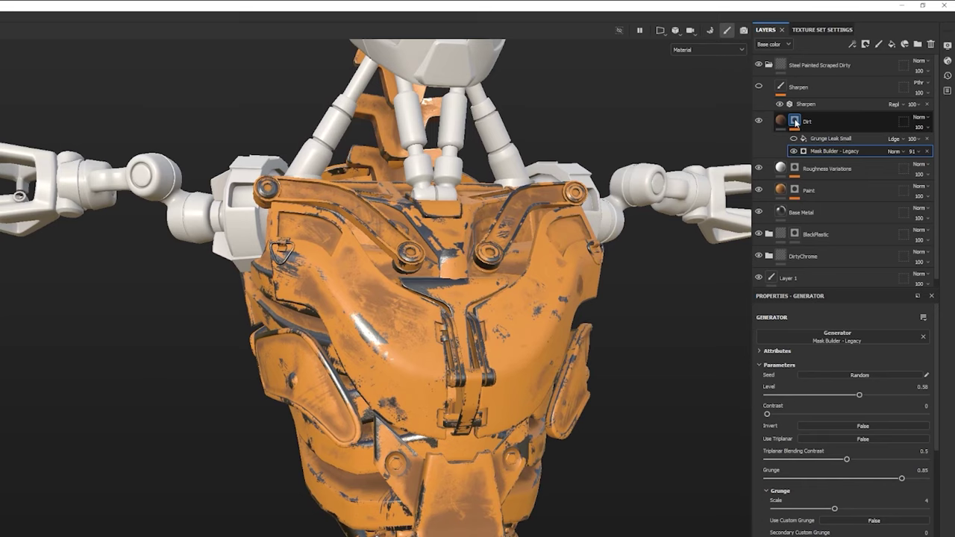
Step: Isolate the Dirt layer's mask in the viewport, enable its Grunge Leak Small fill and adjust that fill's tiling
left_click(796, 122, "alt")
left_click(796, 139)
left_click(796, 139)
left_click(796, 140)
left_click(796, 140)
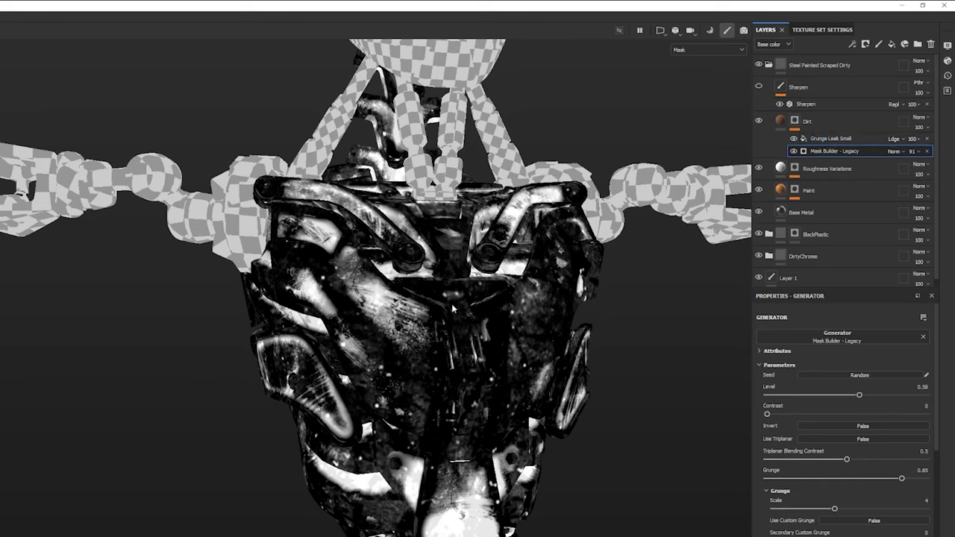
left_click(816, 138)
scroll(842, 377, "up", 3)
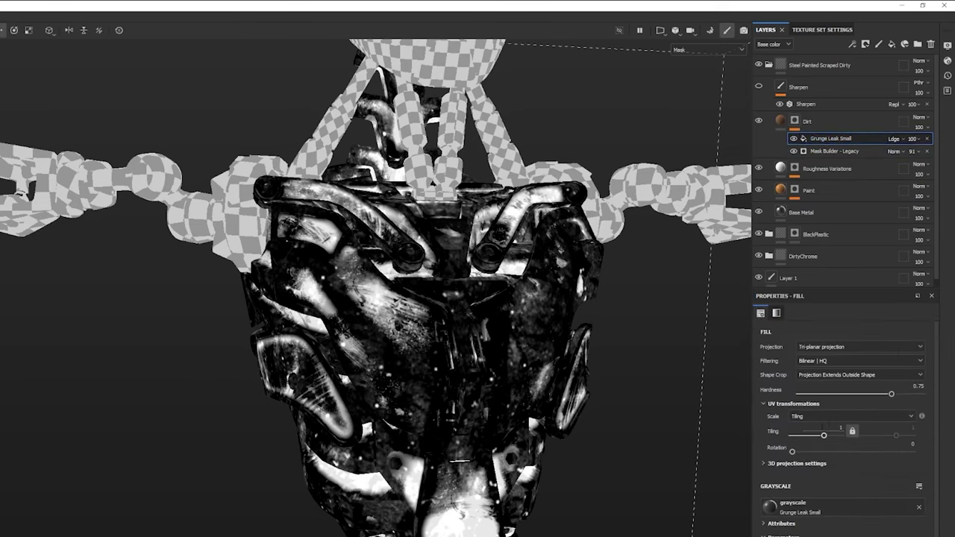
left_click_drag(825, 435, 829, 439)
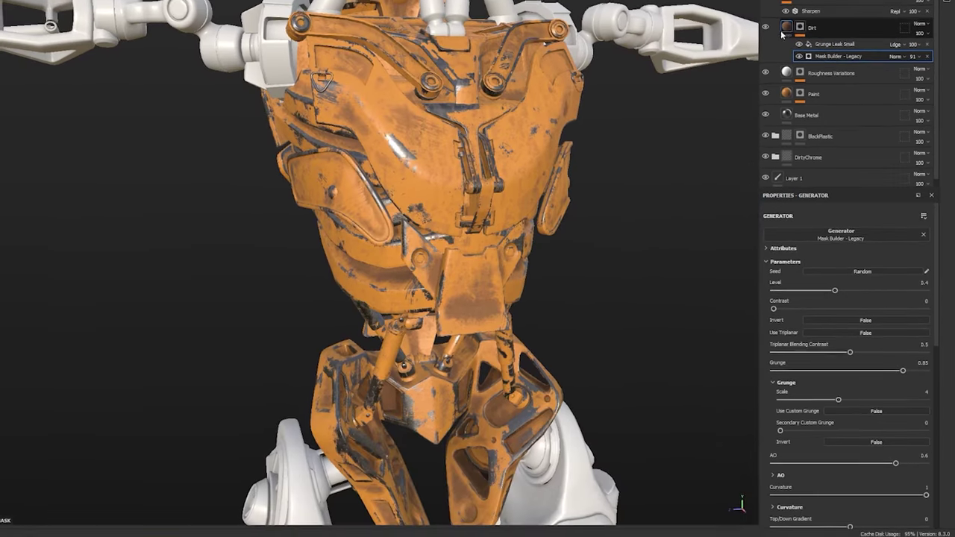
Step: Try reddish tones for the Dirt layer's base color, and settle on the muted brown 584A3D
left_click(785, 124)
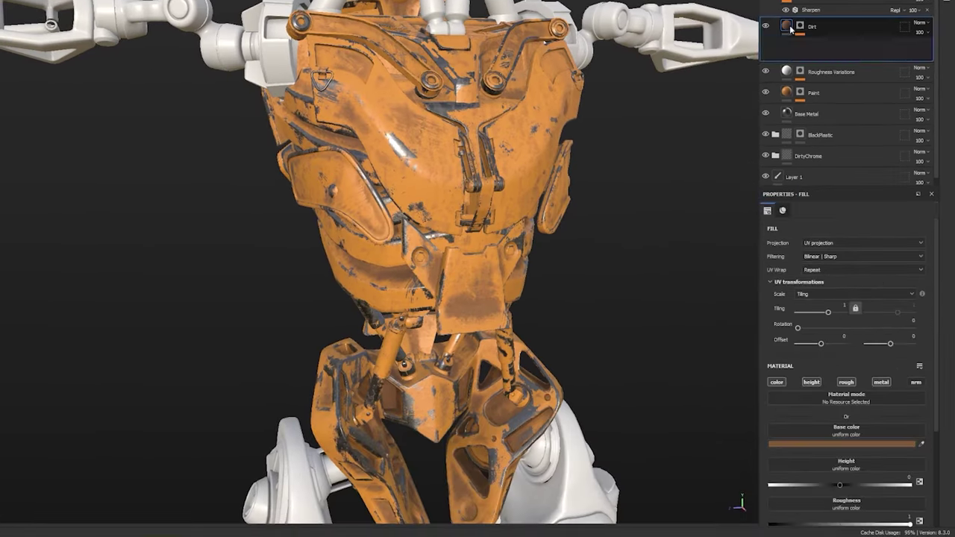
left_click(850, 444)
left_click(794, 379)
mouse_move(794, 378)
left_mouse_down()
mouse_move(782, 390)
mouse_move(783, 371)
mouse_move(794, 379)
left_mouse_up()
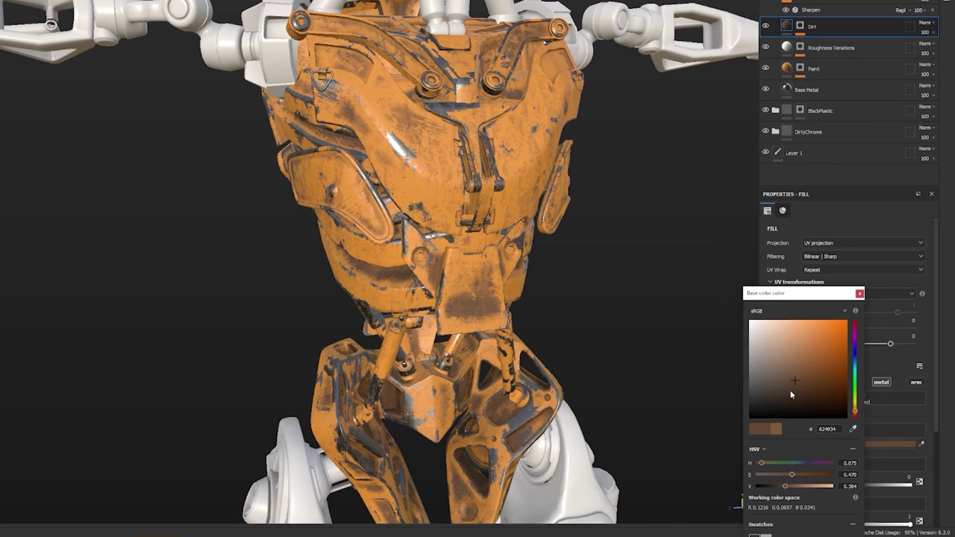
left_click(855, 416)
left_click_drag(793, 382, 806, 371)
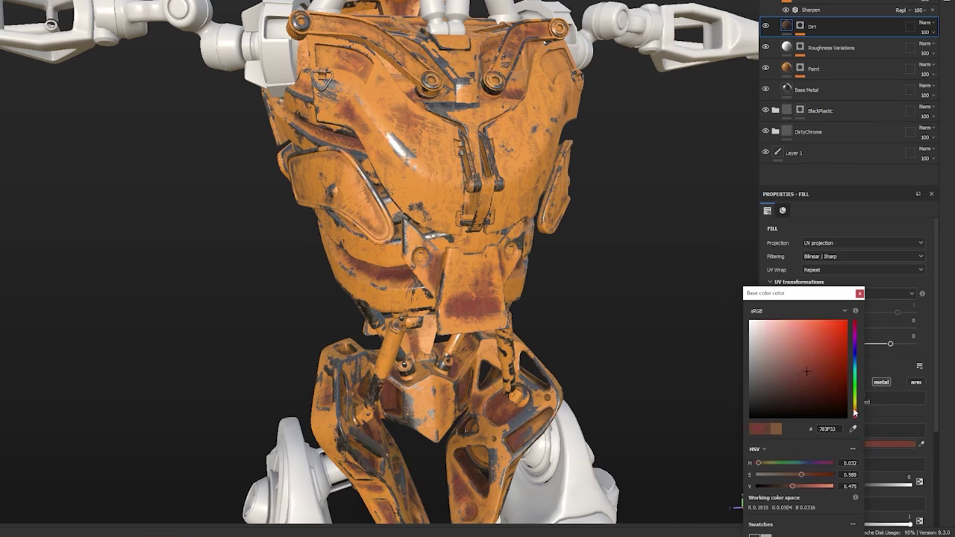
left_click_drag(855, 416, 856, 410)
left_click_drag(797, 383, 781, 385)
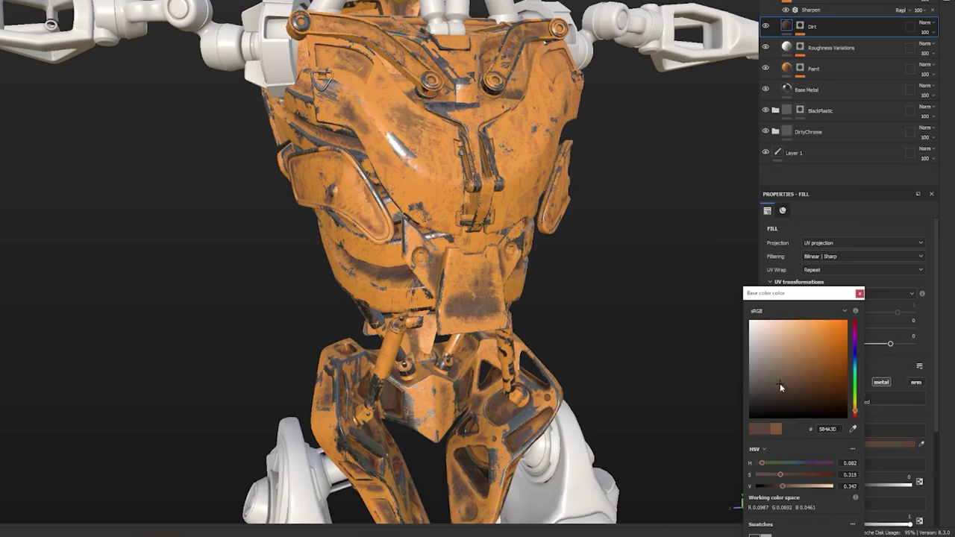
left_click(860, 293)
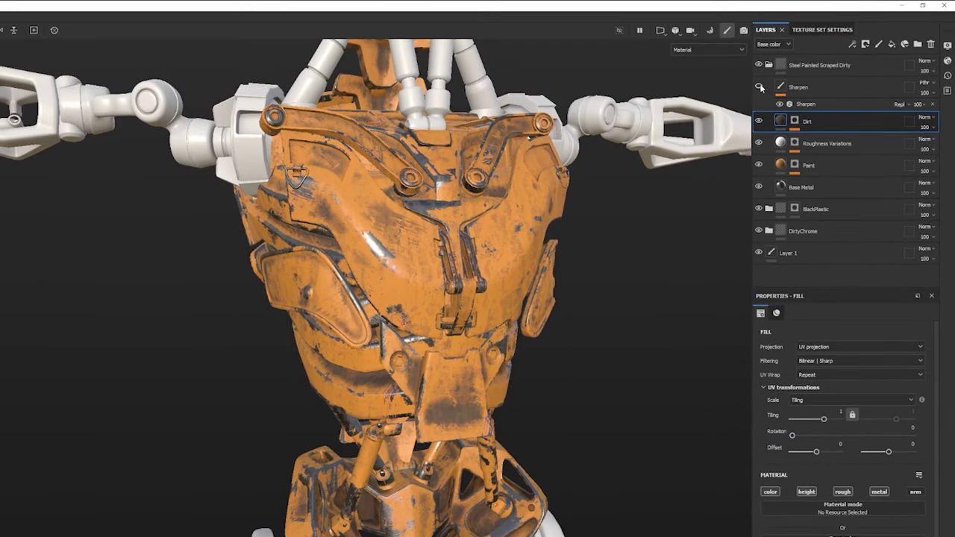
Step: Show the Sharpen layer again and compare the torso's surface detail up close and from a distance
scroll(374, 257, "up", 5)
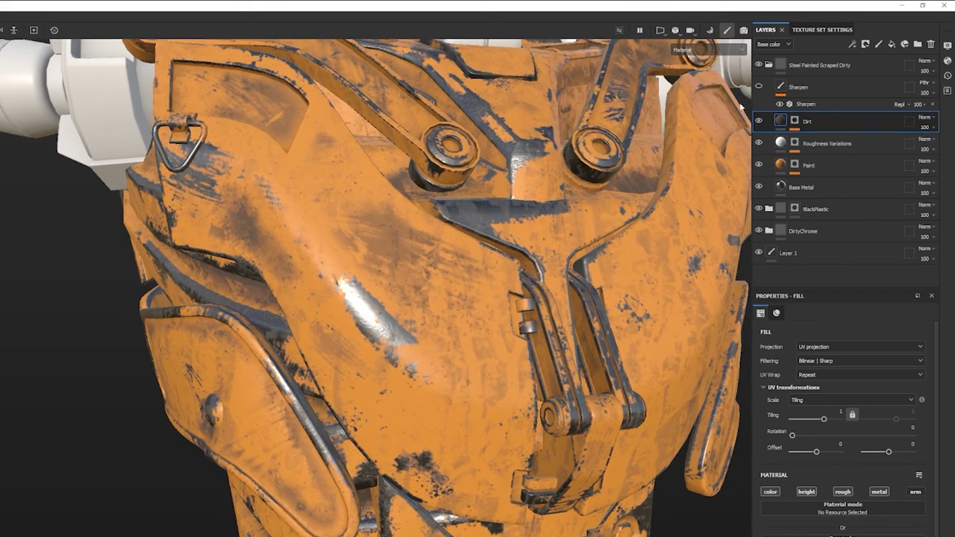
left_click_drag(467, 288, 418, 304, "alt")
scroll(417, 303, "up", 3)
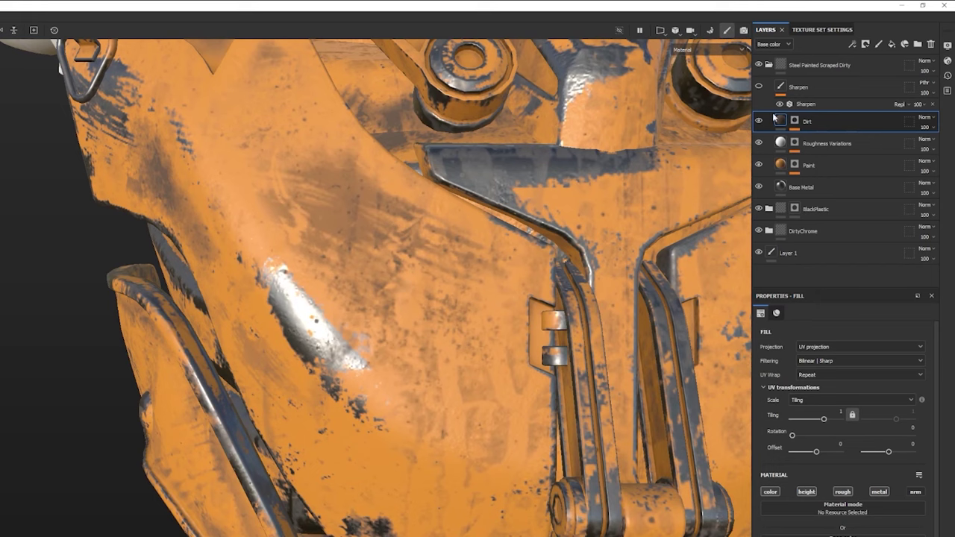
left_click(759, 86)
right_click_drag(709, 145, 423, 364, "alt")
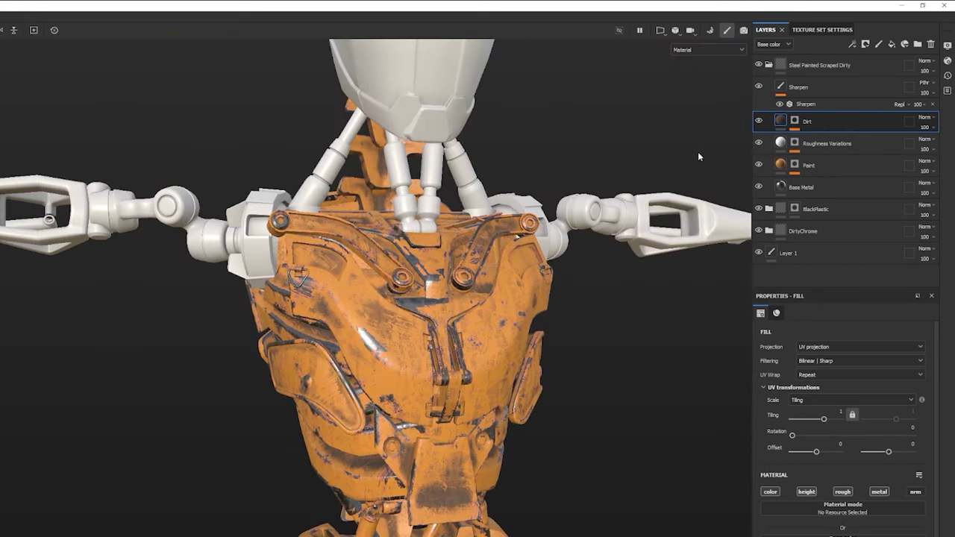
Step: Collapse the Steel Painted Scraped Dirty group and add a black mask to it
left_click(769, 66)
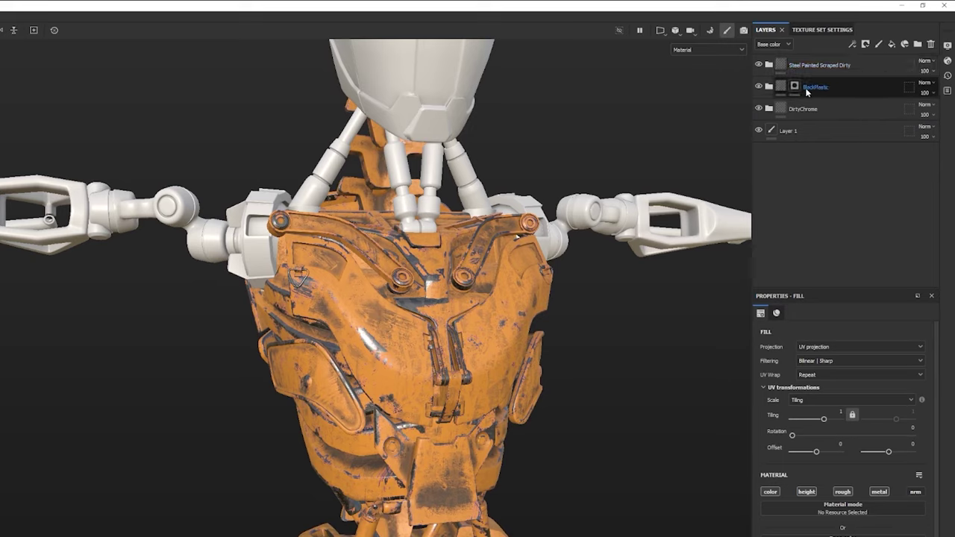
left_click(865, 60)
left_click(866, 44)
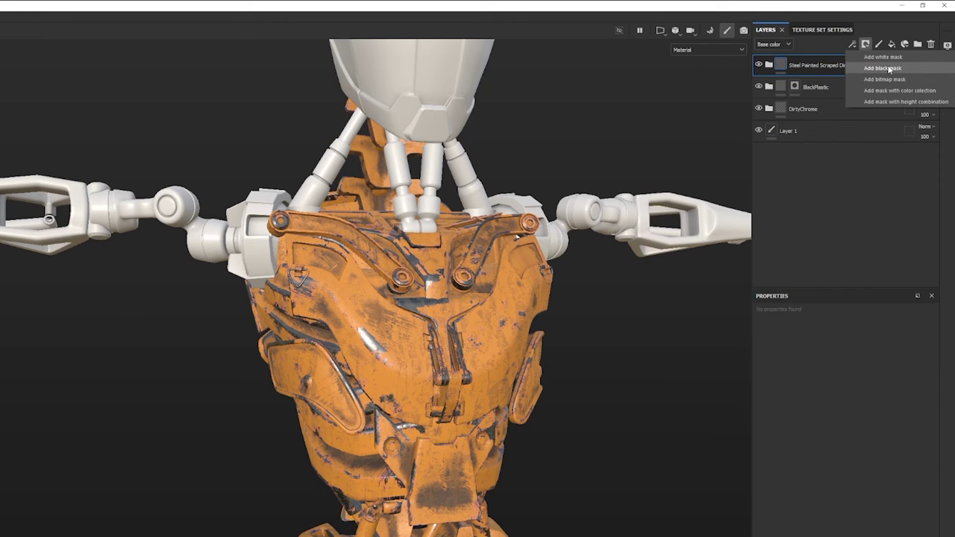
left_click(882, 68)
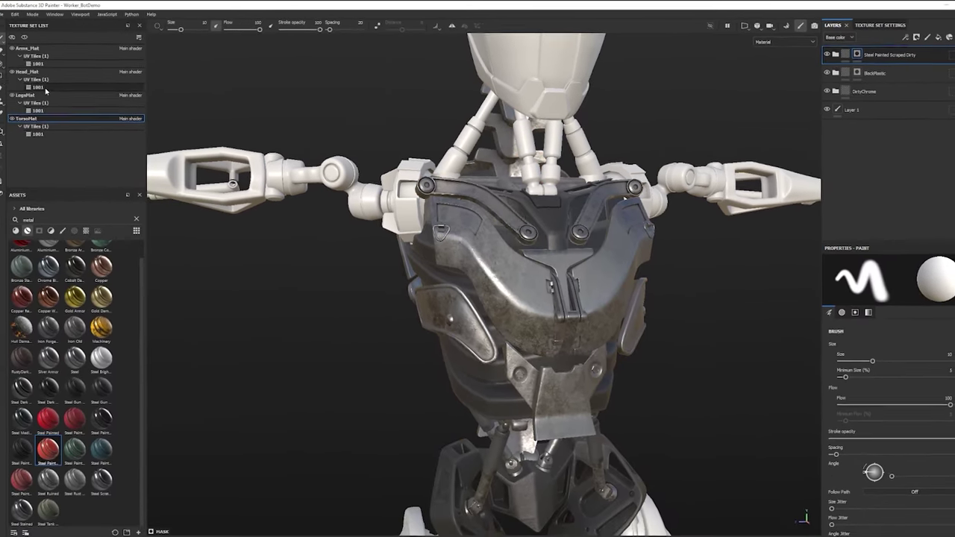
Step: Use Polygon Fill to reveal the orange painted steel on the chest, side and abdomen plates in the group's mask
left_click(8, 75)
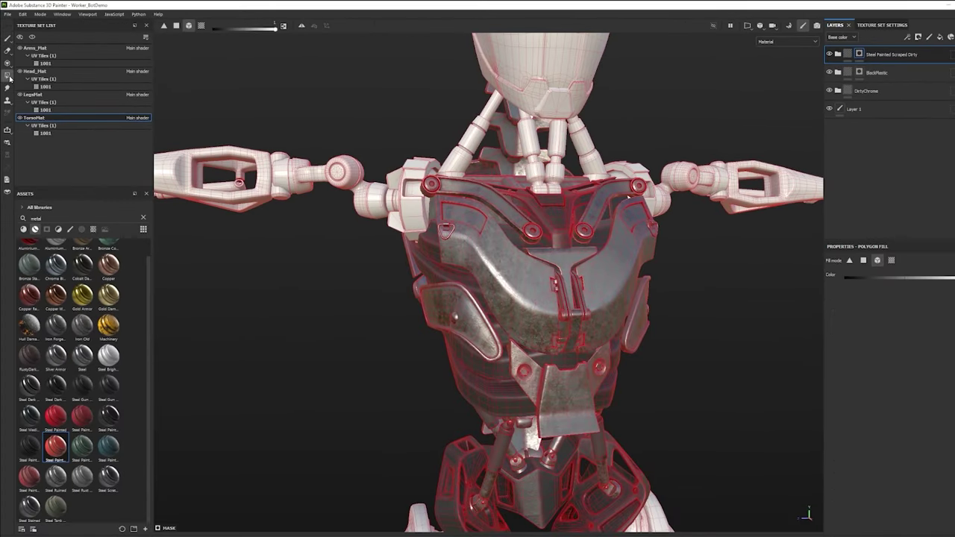
left_click(499, 276)
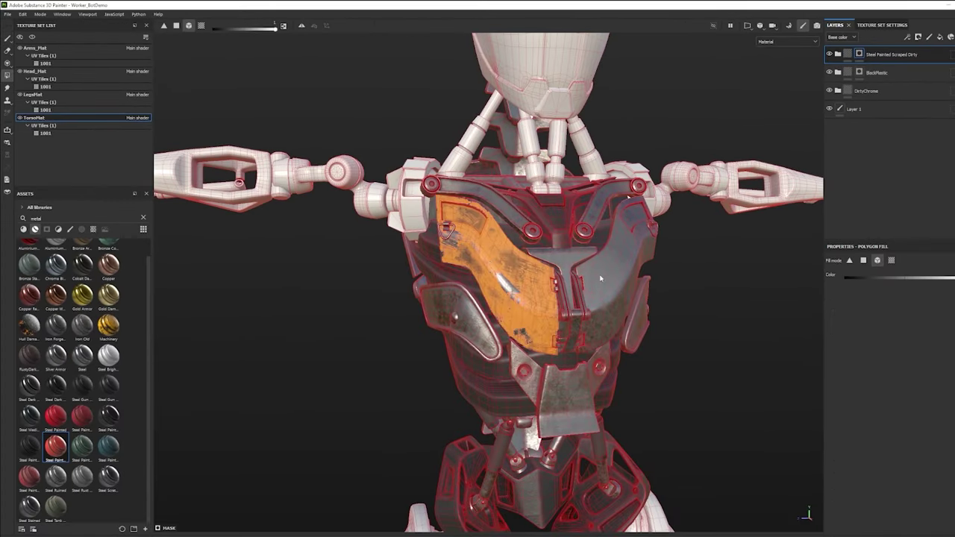
left_click(586, 272)
scroll(551, 316, "down", 5)
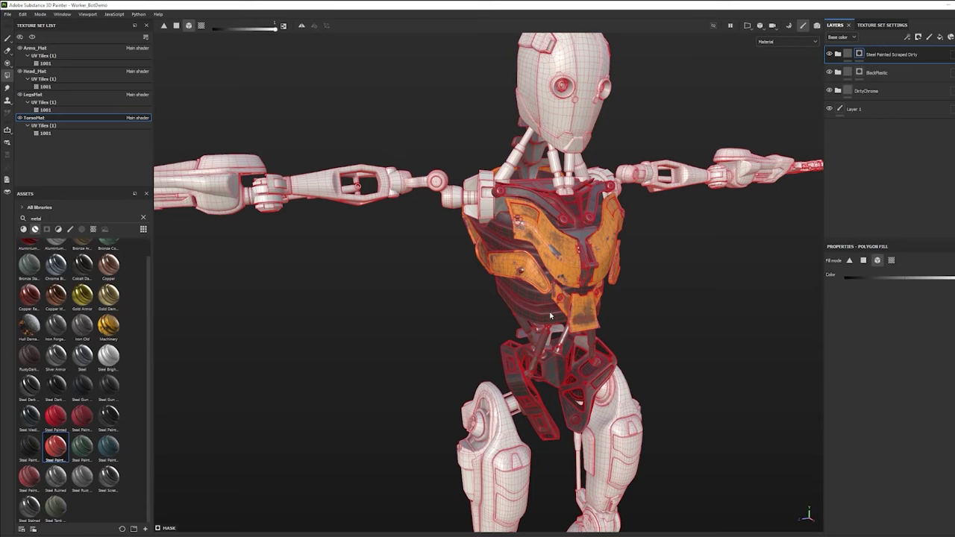
Step: Rename the BlackPlastic group to BlackPlastic_DEMO and the DirtyChrome group to DirtyChrome_DEMO
left_click(874, 75)
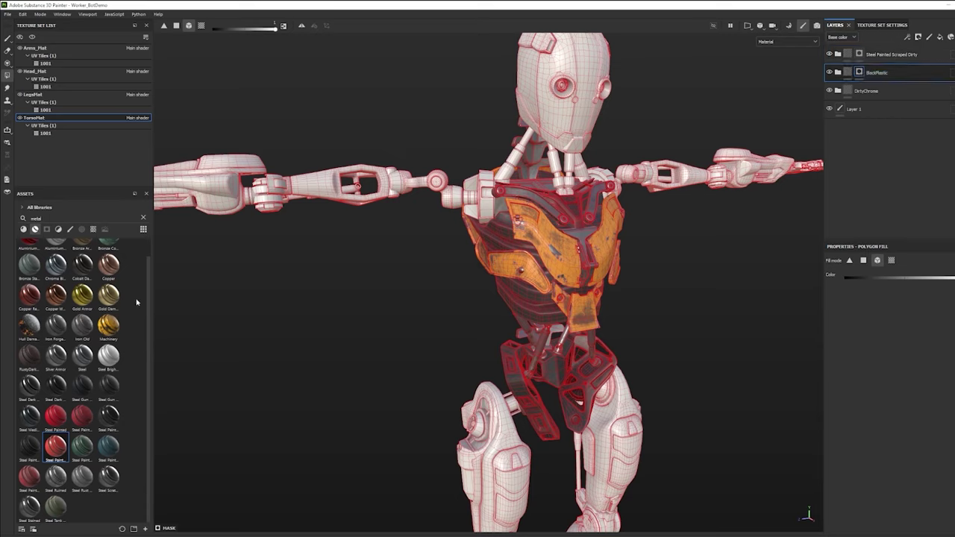
double_click(856, 77)
left_click(844, 88)
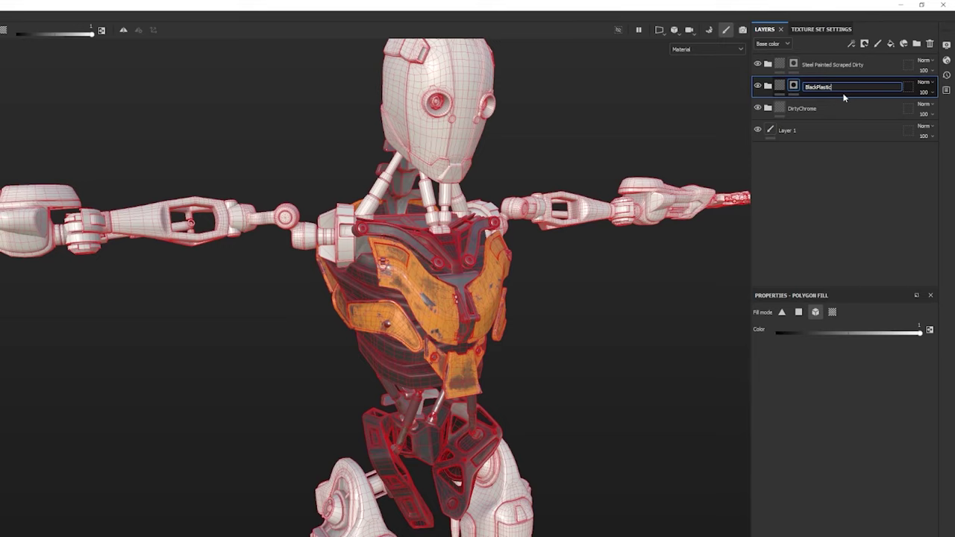
type("_DEMO")
key("Return")
left_click(820, 108)
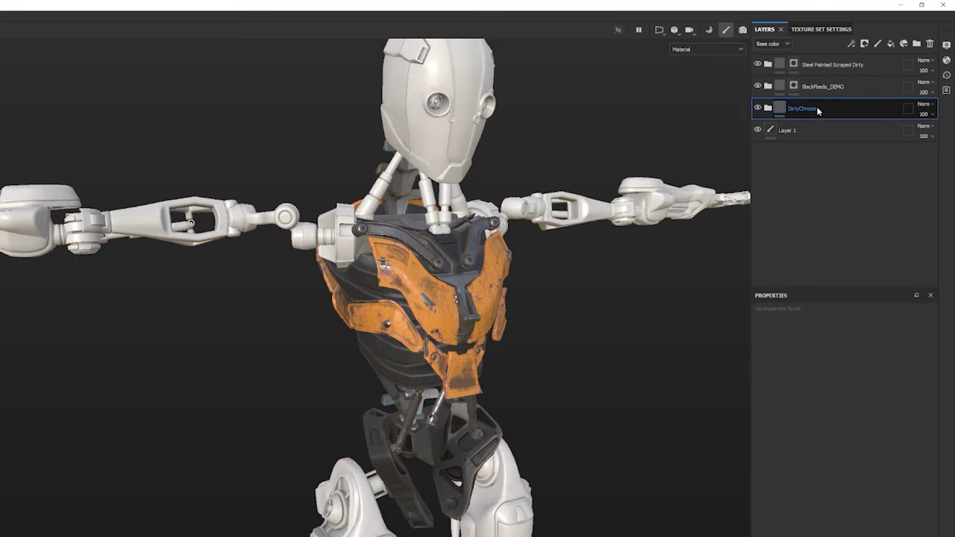
left_click(866, 90)
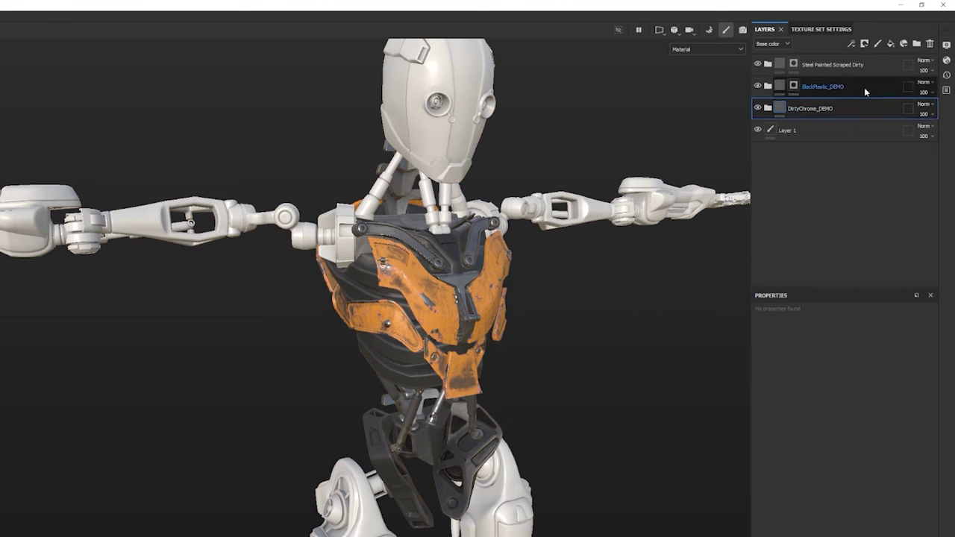
Step: Create smart materials from the BlackPlastic_DEMO and DirtyChrome_DEMO groups
right_click(865, 87)
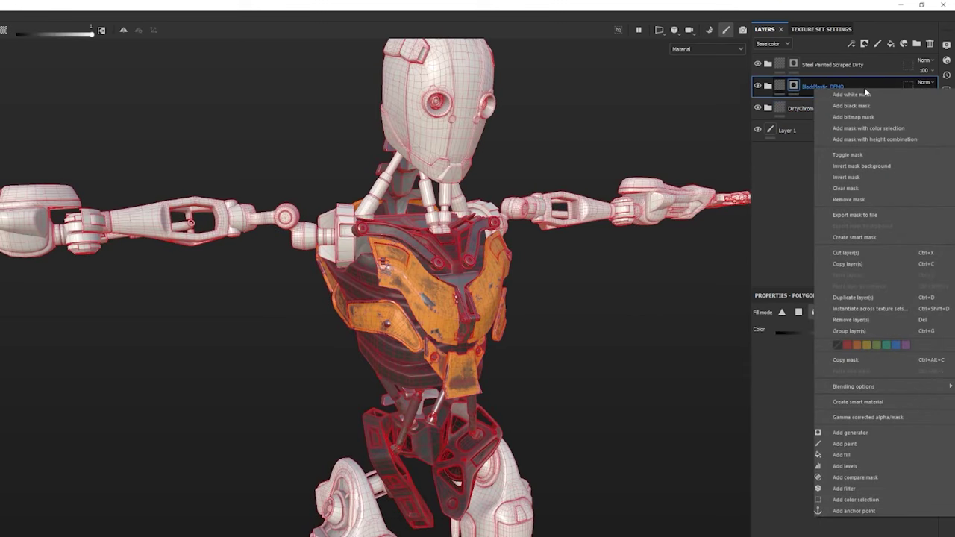
left_click(883, 402)
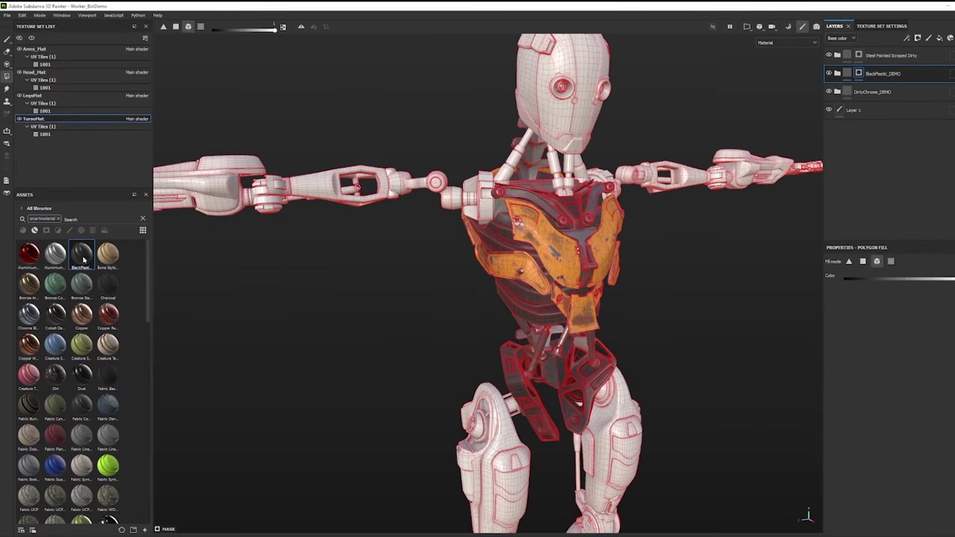
left_click(871, 92)
right_click(876, 92)
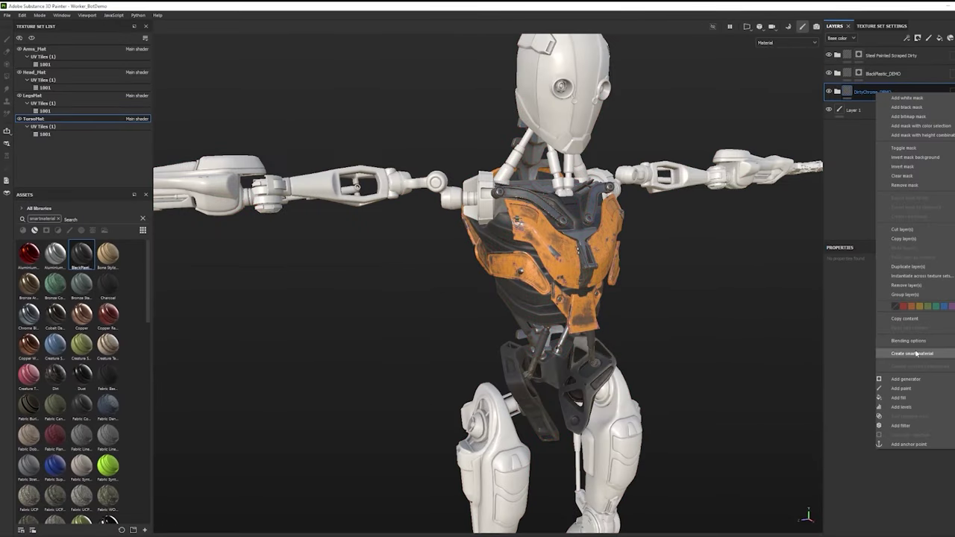
left_click(895, 353)
Step: Rename the Steel Painted Scraped Dirty group to Steel Painted DEMO and create a smart material from it
left_click(890, 60)
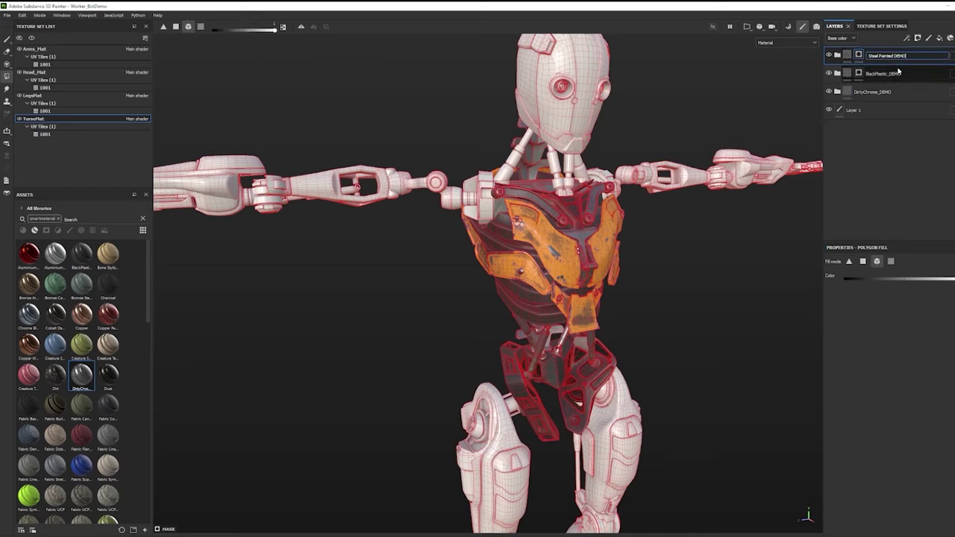
key("Return")
right_click(884, 61)
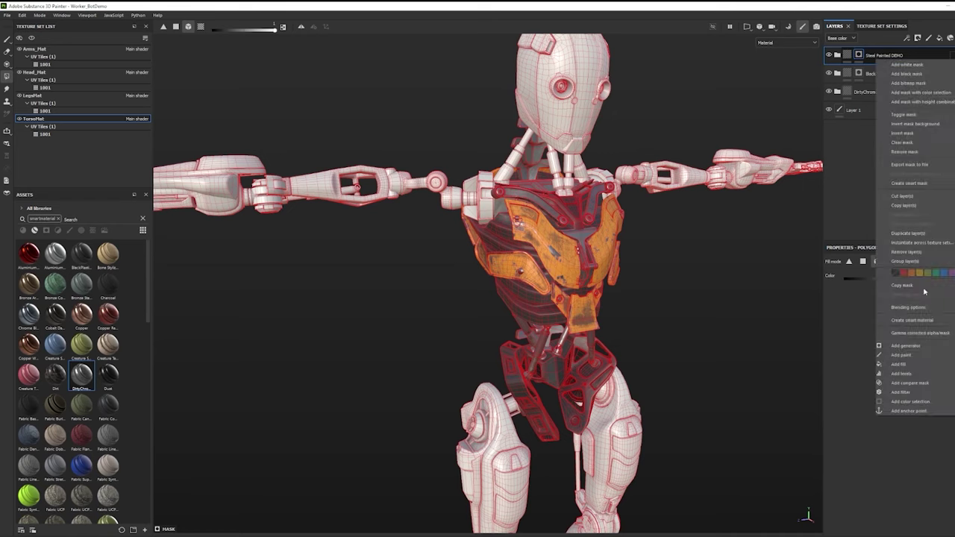
left_click(911, 321)
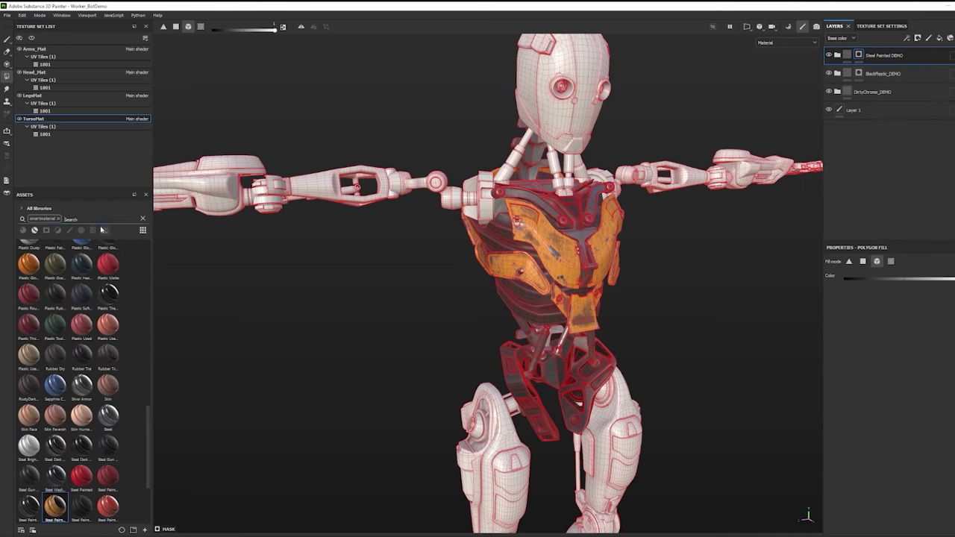
Step: Filter the smart materials by "demo" and apply DirtyChrome_DEMO and BlackPlastic_DEMO to the head
type("demo")
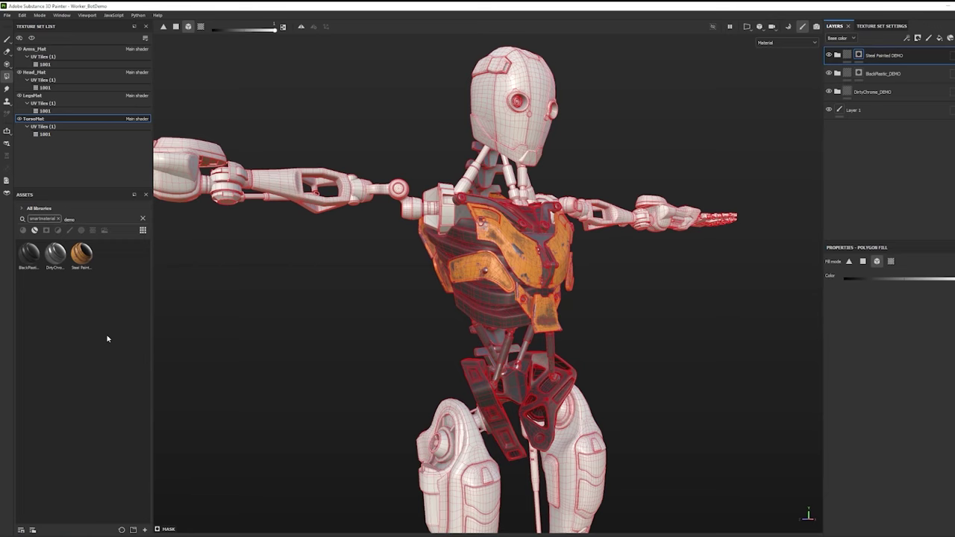
left_click_drag(56, 254, 502, 113)
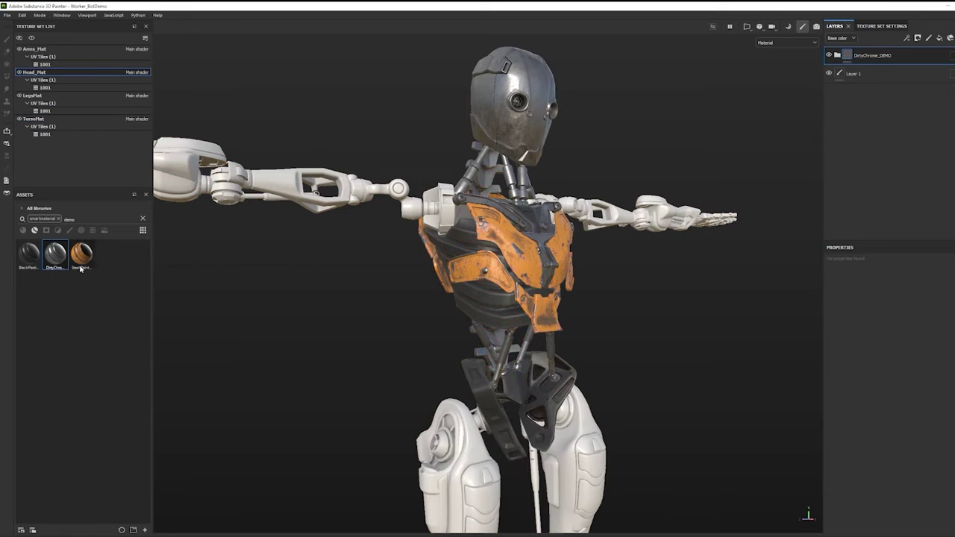
left_click_drag(28, 253, 515, 132)
Step: Replace the mask carried over on the head's BlackPlastic_DEMO group with an empty black mask
scroll(515, 134, "up", 2)
left_click(859, 54)
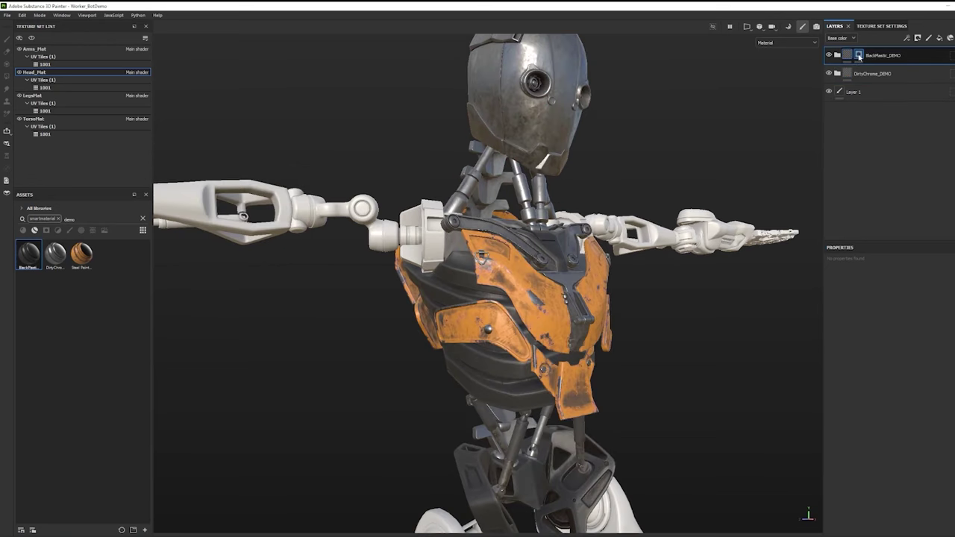
key("4")
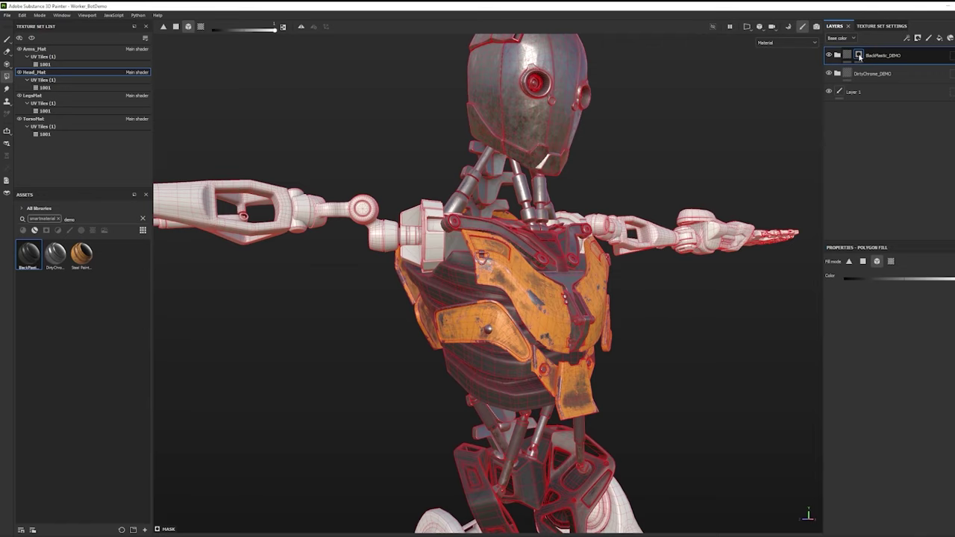
right_click(859, 57)
left_click(876, 60)
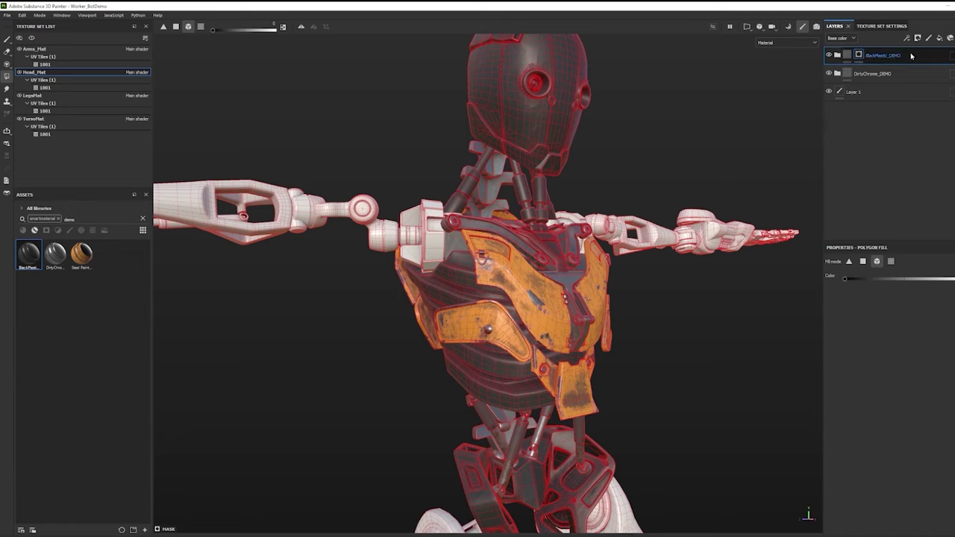
right_click(860, 55)
left_click(870, 70)
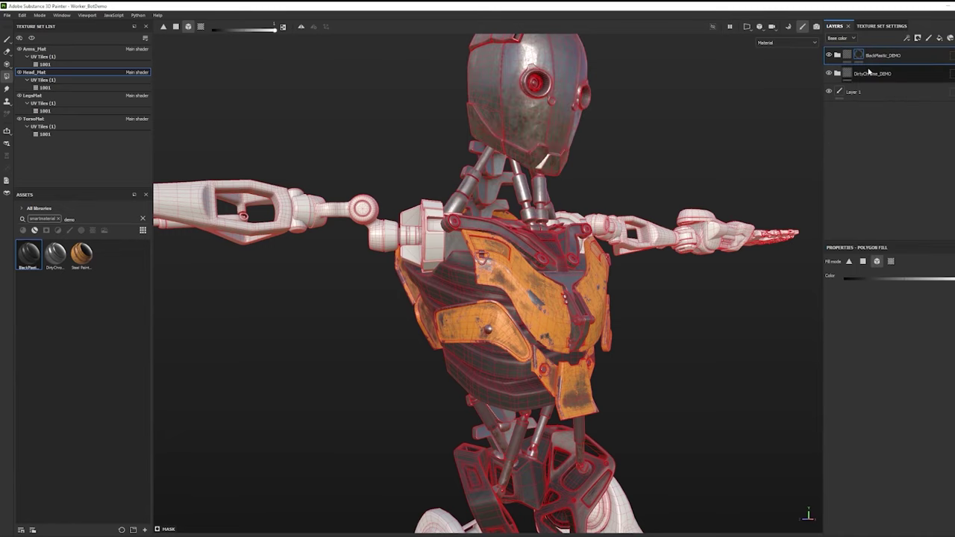
Step: Apply the Steel Painted DEMO smart material to the head and reset its group mask to black
mouse_move(80, 254)
left_mouse_down()
mouse_move(96, 260)
mouse_move(527, 156)
mouse_move(558, 127)
left_mouse_up()
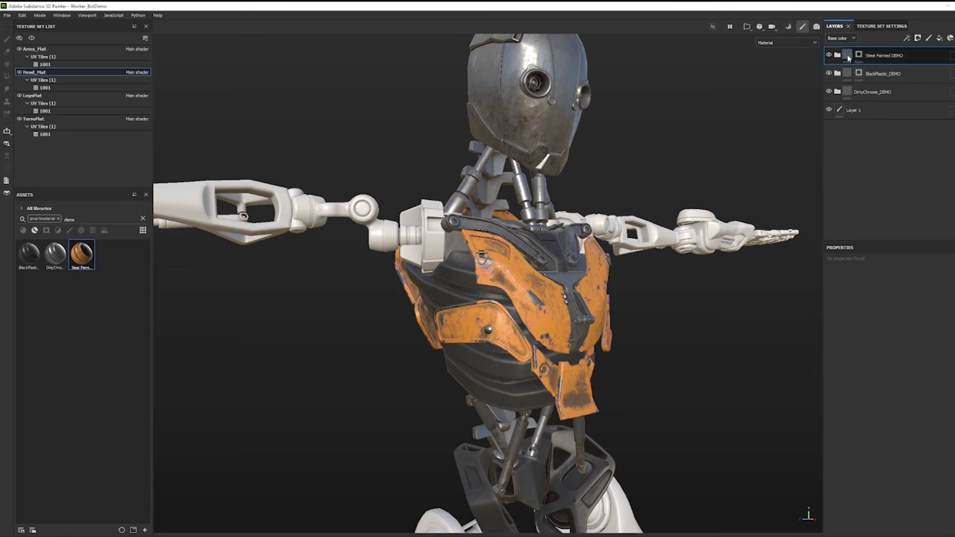
left_click(860, 58)
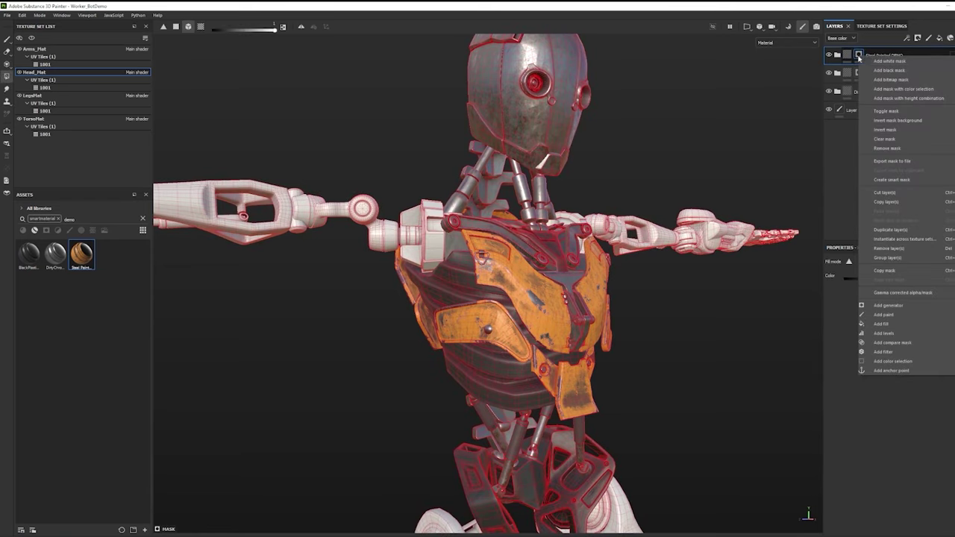
left_click(873, 69)
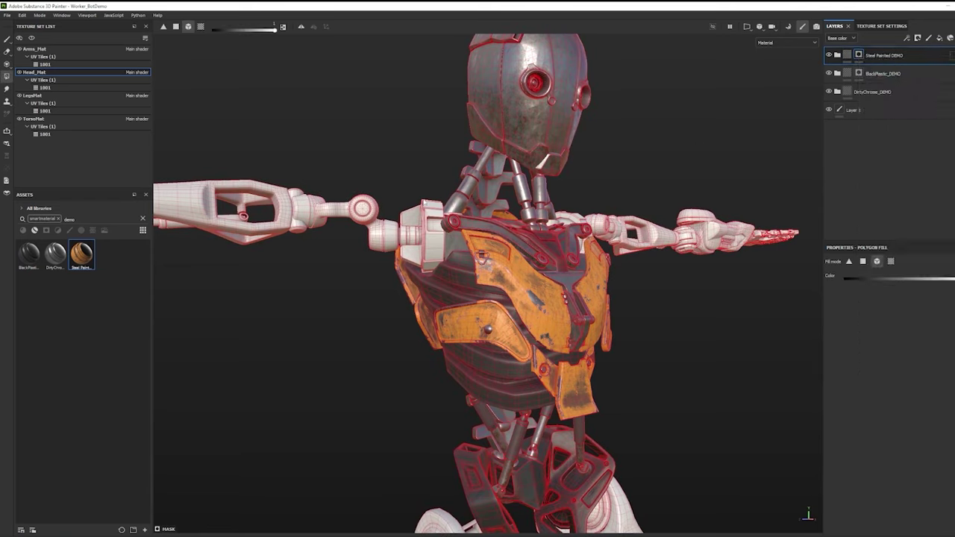
Step: Try to reveal the black plastic on the head with a mesh fill in the BlackPlastic_DEMO group's mask
left_click_drag(448, 158, 478, 190, "alt")
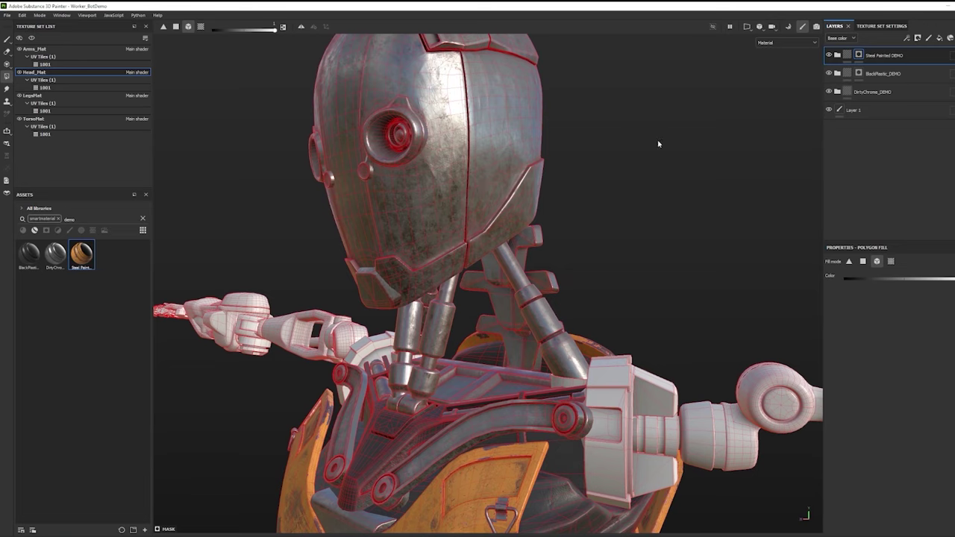
left_click(869, 74)
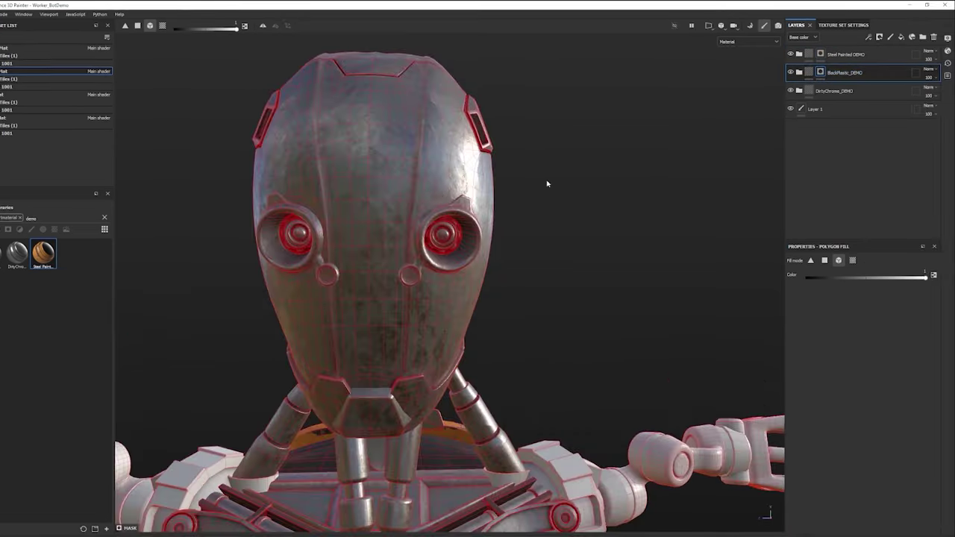
left_click(397, 160)
mouse_move(482, 227)
left_mouse_down("alt")
mouse_move(327, 280)
mouse_move(471, 212)
left_mouse_up("alt")
left_click_drag(429, 278, 533, 157, "alt")
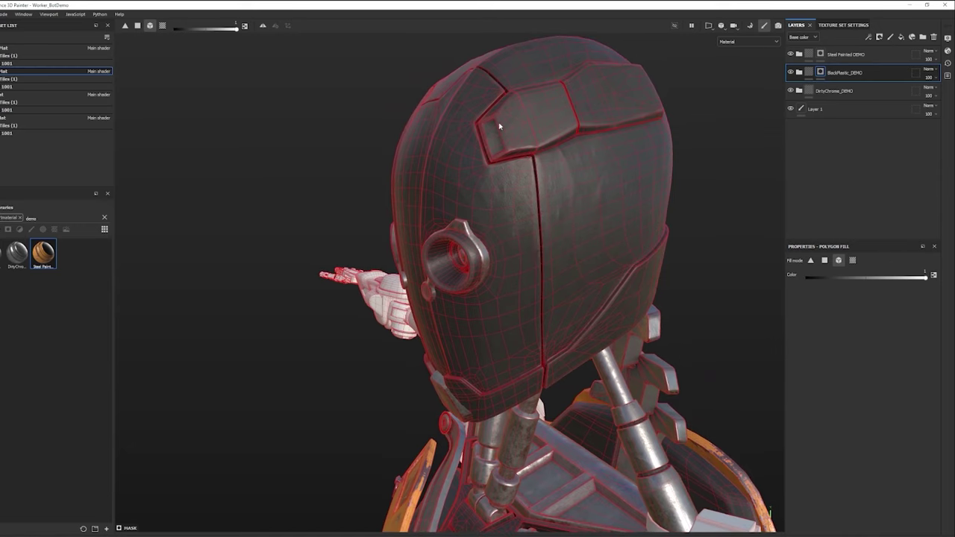
left_click(549, 217)
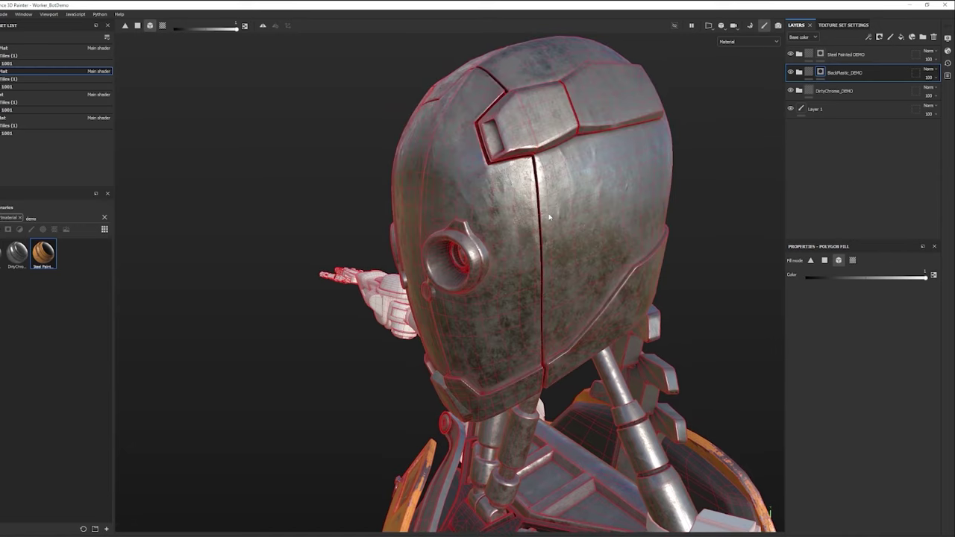
Step: Use UV chunk fill to reveal the black plastic on the head shell in the BlackPlastic_DEMO group's mask
left_click(853, 260)
left_click(488, 201)
left_click_drag(489, 202, 526, 129, "alt")
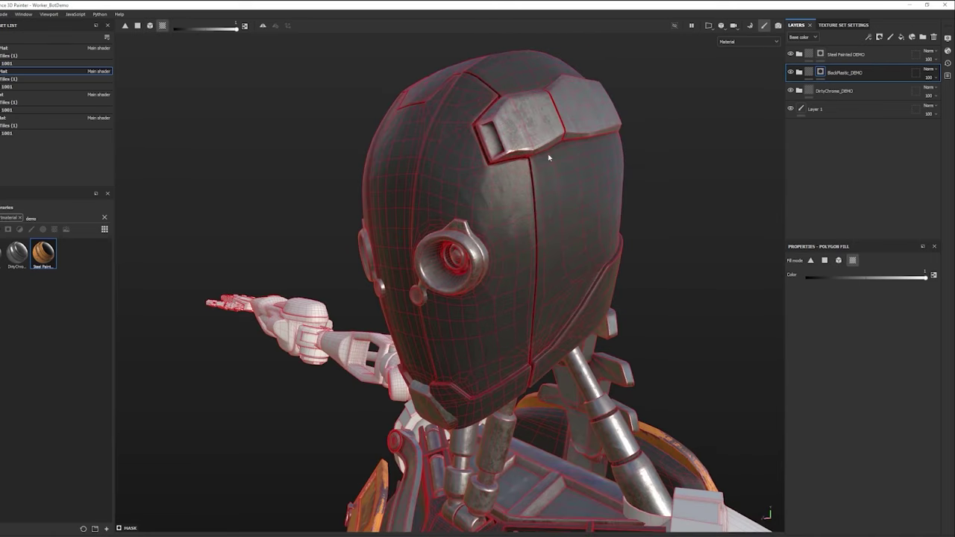
Step: Show the 3D and UV views side by side and examine the head's side panel in both
key("F1")
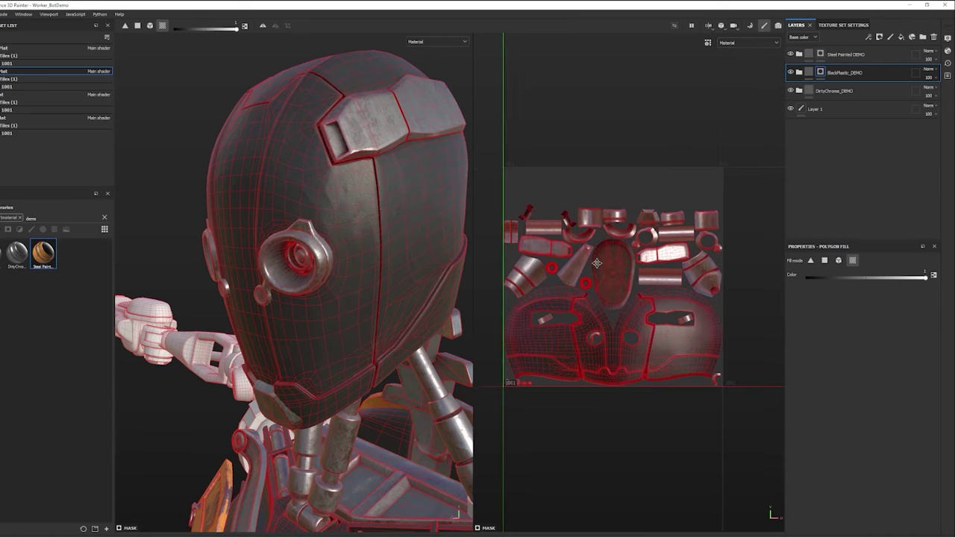
scroll(498, 270, "up", 3)
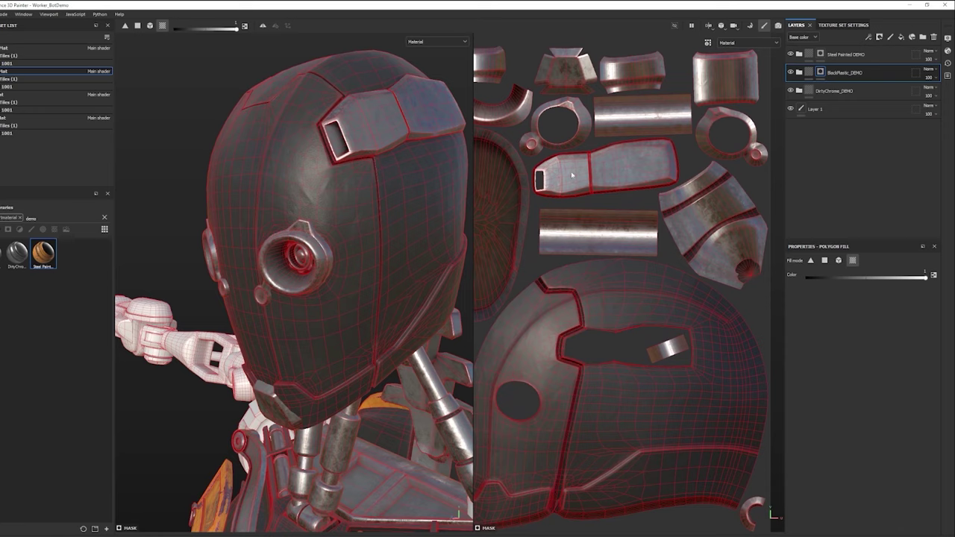
left_click_drag(313, 179, 281, 173, "alt")
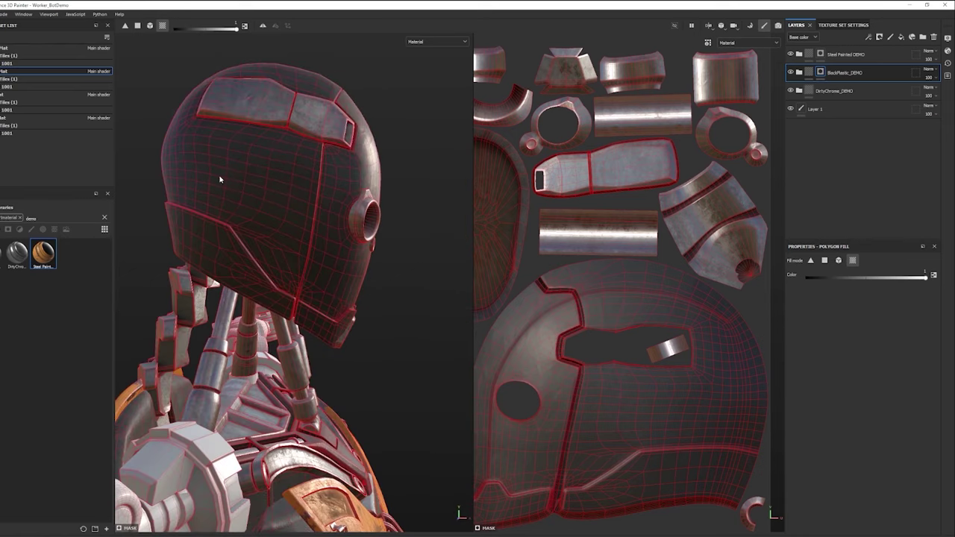
Step: Try to reveal the orange painted steel over the whole head shell in the Steel Painted DEMO group's mask
left_click(821, 54)
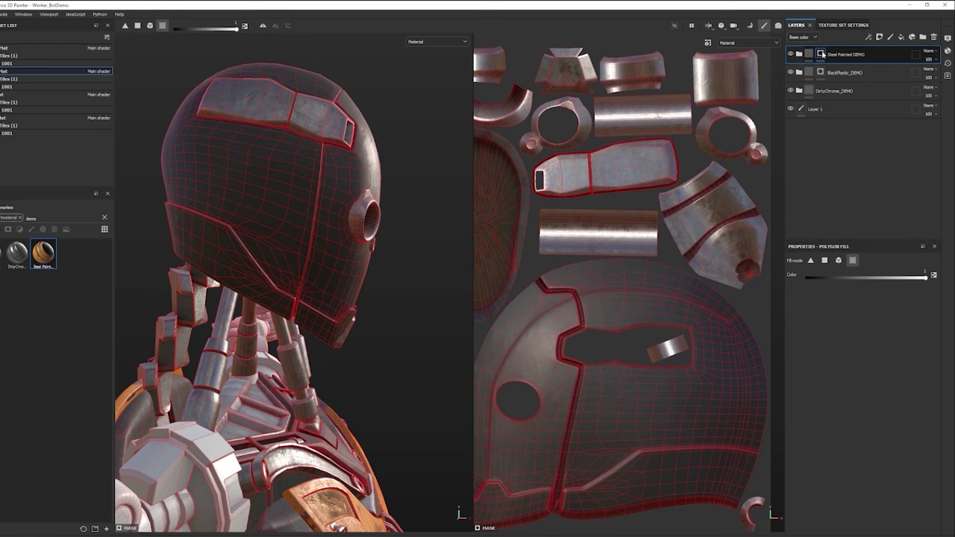
middle_click_drag(602, 271, 615, 272, "alt")
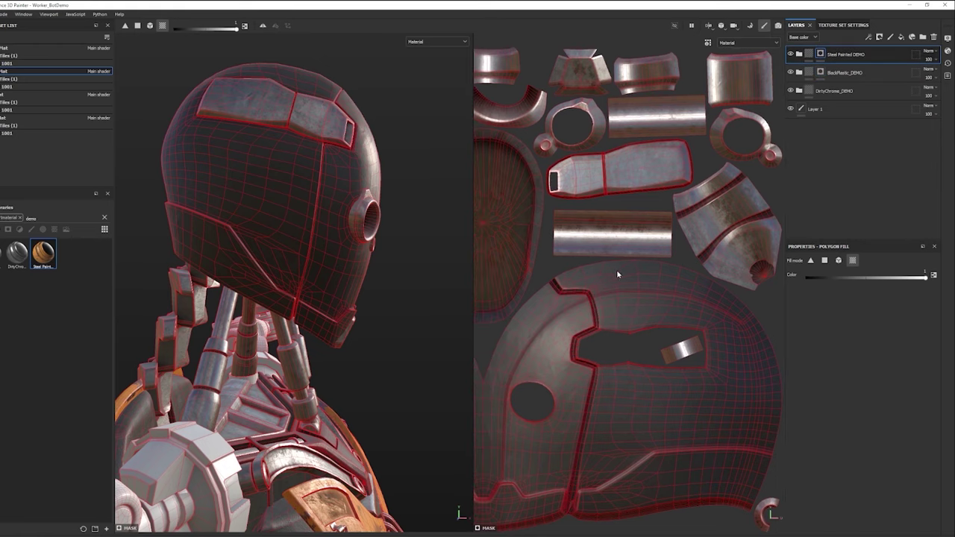
left_click(610, 312)
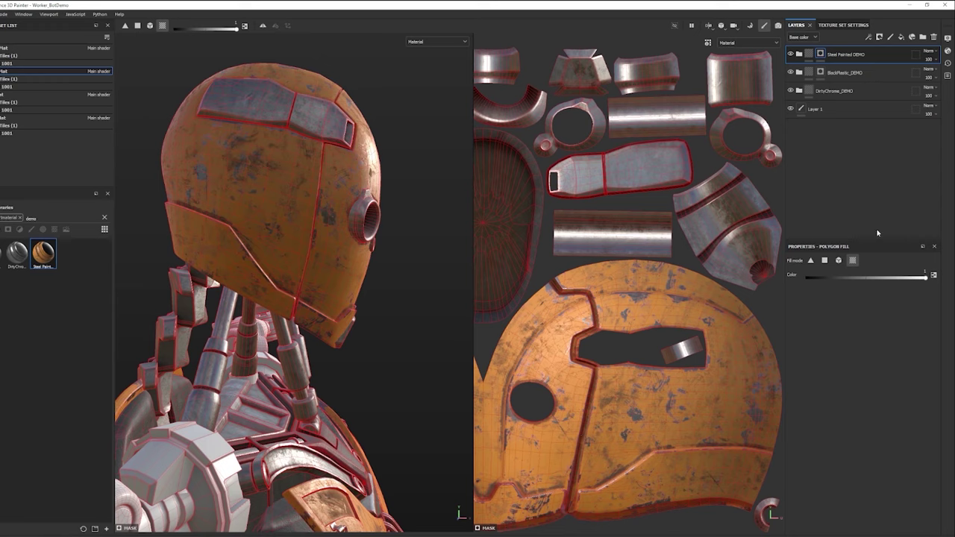
left_click(573, 295)
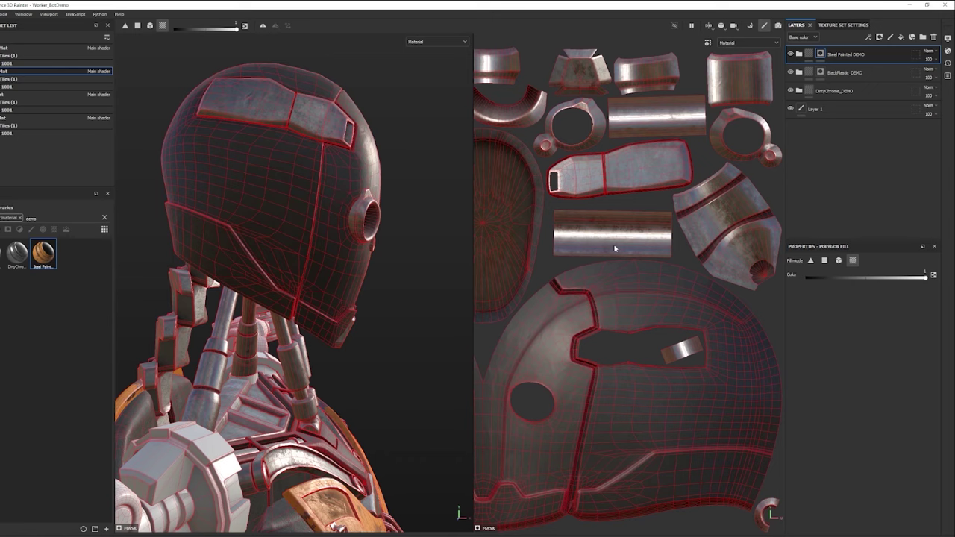
Step: Use polygon fill in the UV view to reveal orange painted steel face by face on the head's rear side section
left_click(825, 260)
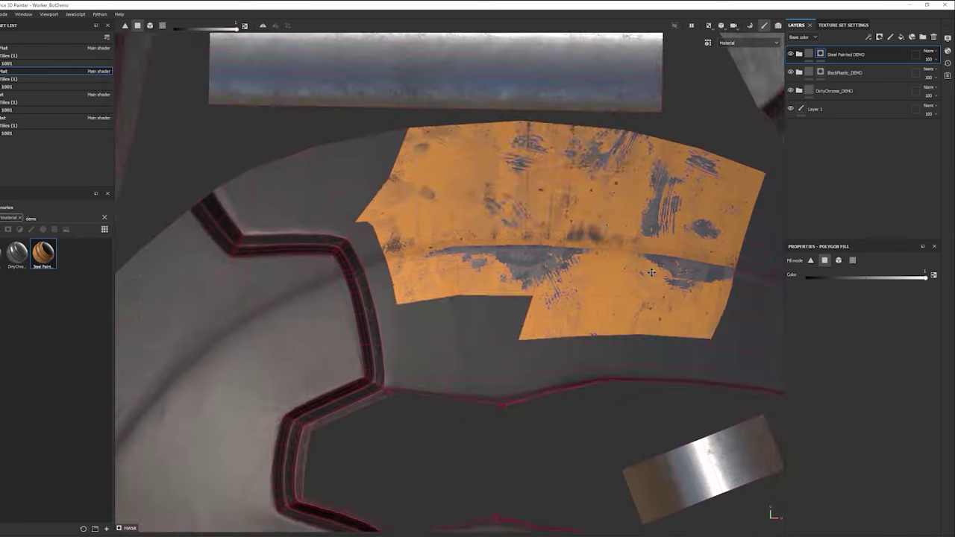
mouse_move(522, 329)
left_mouse_down()
mouse_move(480, 167)
mouse_move(403, 164)
mouse_move(490, 338)
left_mouse_up()
middle_click_drag(489, 338, 135, 342, "alt")
middle_click_drag(501, 179, 509, 324, "alt")
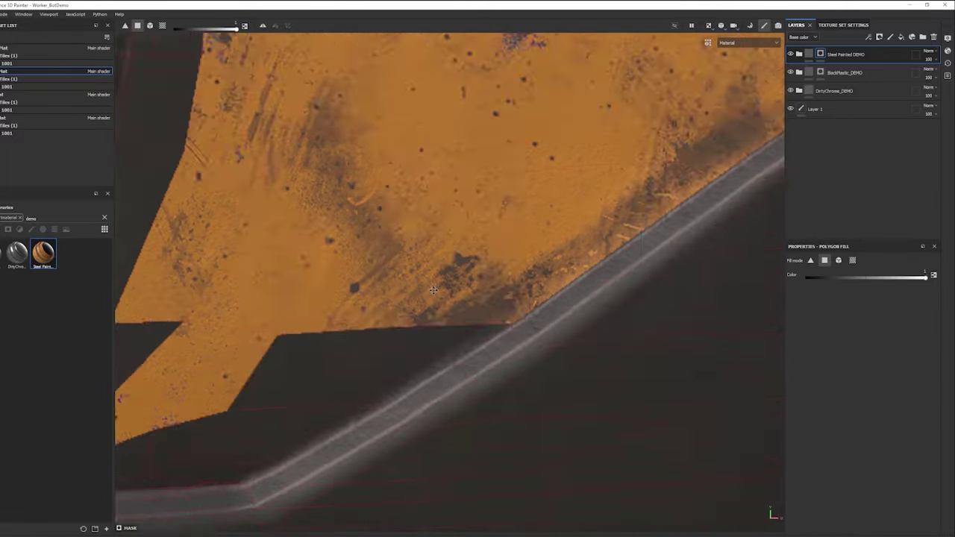
left_click_drag(353, 300, 397, 329)
key("F1")
scroll(306, 179, "up", 10)
middle_click_drag(574, 273, 567, 403, "alt")
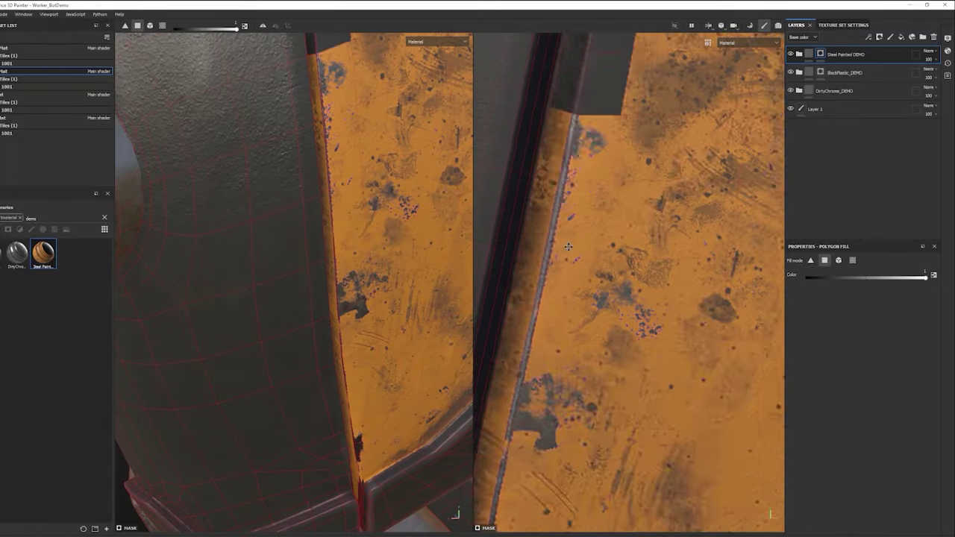
Step: Extend the orange painted steel along the stepped seam edge of the head's rear section
middle_click_drag(348, 112, 355, 210, "alt")
left_click_drag(355, 210, 299, 254, "alt")
middle_click_drag(582, 223, 632, 187, "alt")
left_click_drag(631, 188, 620, 156)
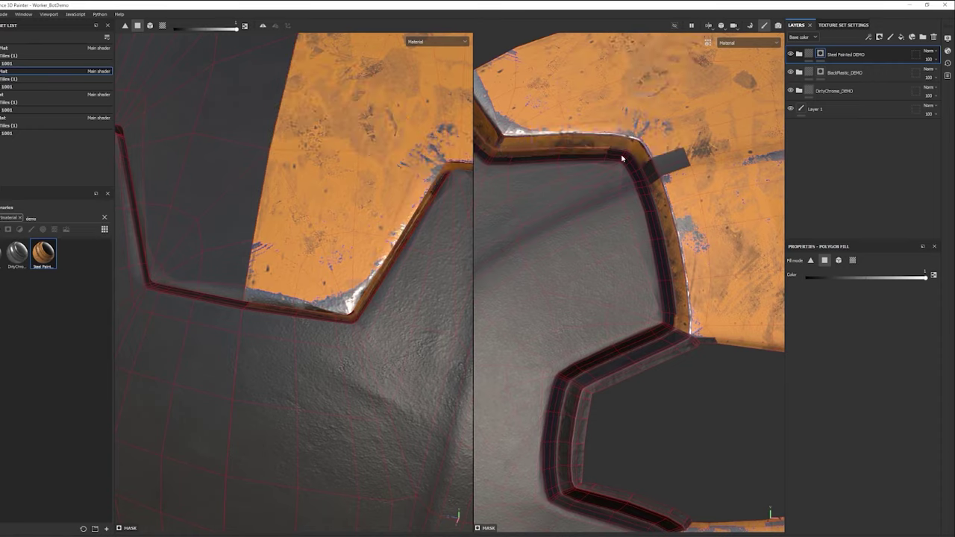
left_click_drag(358, 224, 299, 194, "alt")
middle_click_drag(522, 187, 621, 189, "alt")
key("F3")
scroll(557, 219, "down", 10)
Step: Clear stray orange faces on the head with fill value 0, and fill missed faces with value 1
scroll(522, 209, "up", 15)
left_click_drag(926, 279, 806, 278)
left_click_drag(328, 273, 607, 284)
left_click_drag(913, 283, 928, 279)
middle_click_drag(672, 246, 313, 194, "alt")
left_click_drag(553, 160, 460, 220)
key("F1")
left_click_drag(313, 246, 358, 216, "alt")
scroll(580, 207, "up", 5)
mouse_move(579, 206)
middle_mouse_down("alt")
mouse_move(582, 177)
mouse_move(583, 209)
middle_mouse_up("alt")
Step: Return to the 3D-only view and apply the DirtyChrome_DEMO and BlackPlastic_DEMO smart materials to the arms texture set
key("F2")
scroll(466, 250, "down", 10)
mouse_move(465, 250)
left_mouse_down("alt")
mouse_move(306, 298)
mouse_move(536, 331)
mouse_move(448, 291)
mouse_move(288, 246)
left_mouse_up("alt")
key("1")
left_click(45, 48)
left_click_drag(17, 254, 831, 52)
key("4")
Step: Use mesh fill to reveal the black plastic on the arm segments in the arms' BlackPlastic_DEMO mask
scroll(373, 216, "up", 5)
middle_click_drag(336, 161, 471, 224, "alt")
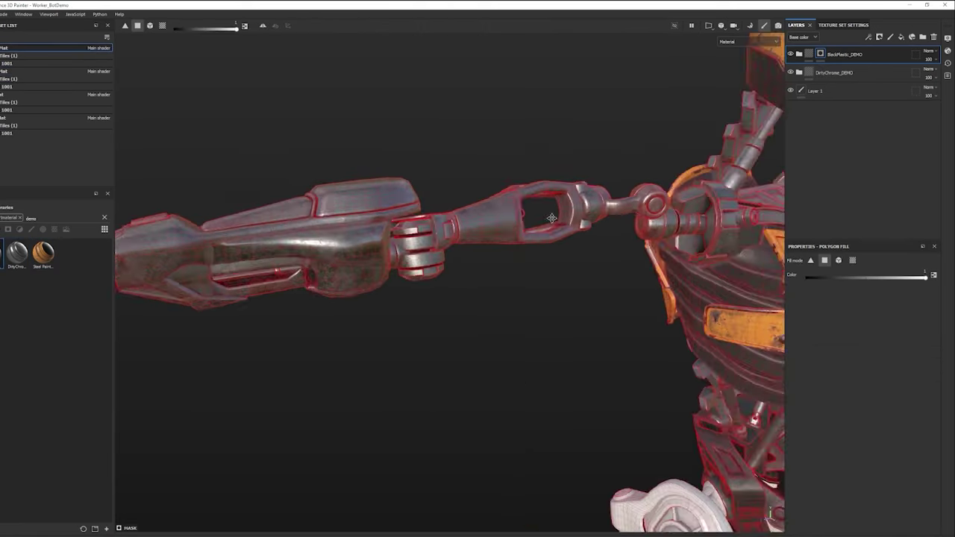
left_click(839, 261)
left_click(471, 224)
left_click(362, 205)
left_click_drag(362, 205, 321, 270, "alt")
scroll(322, 271, "up", 3)
left_click(282, 278)
left_click(302, 232)
Step: Reveal the black plastic on the remaining forearm casings in the same mask
left_click(354, 213)
left_click(427, 252)
left_click(310, 332)
middle_click_drag(608, 350, 478, 354, "alt")
left_click_drag(454, 381, 478, 354)
middle_click_drag(478, 224, 622, 168, "alt")
left_click_drag(622, 168, 478, 254, "alt")
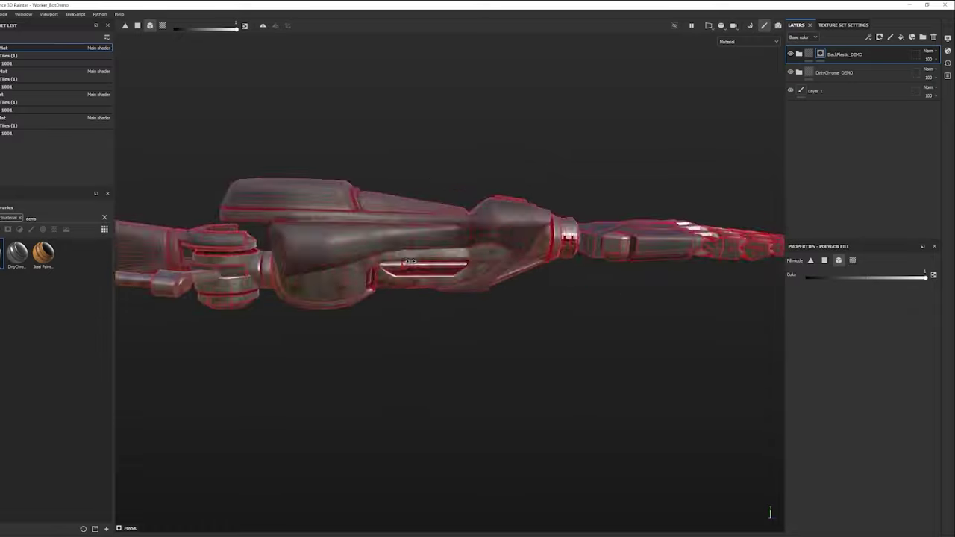
Step: Reveal the black plastic on the hand and finger parts in the arms' BlackPlastic_DEMO mask
scroll(478, 257, "down", 5)
middle_click_drag(478, 258, 567, 262, "alt")
left_click_drag(567, 262, 477, 259, "alt")
scroll(561, 262, "up", 5)
left_click(560, 262)
middle_click_drag(716, 247, 418, 239, "alt")
left_click(559, 241)
left_click_drag(559, 241, 597, 244, "alt")
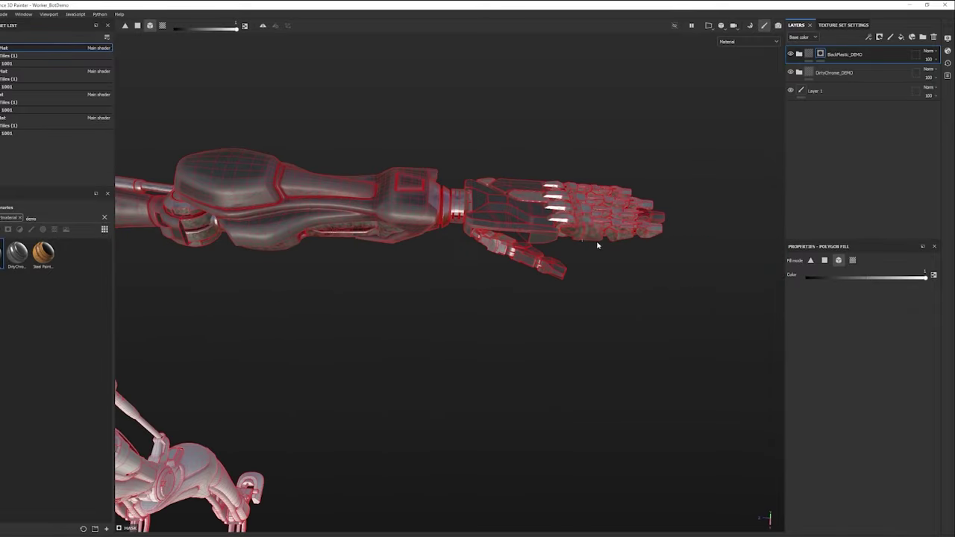
left_click(646, 230)
scroll(496, 196, "up", 4)
left_click_drag(496, 197, 373, 262, "alt")
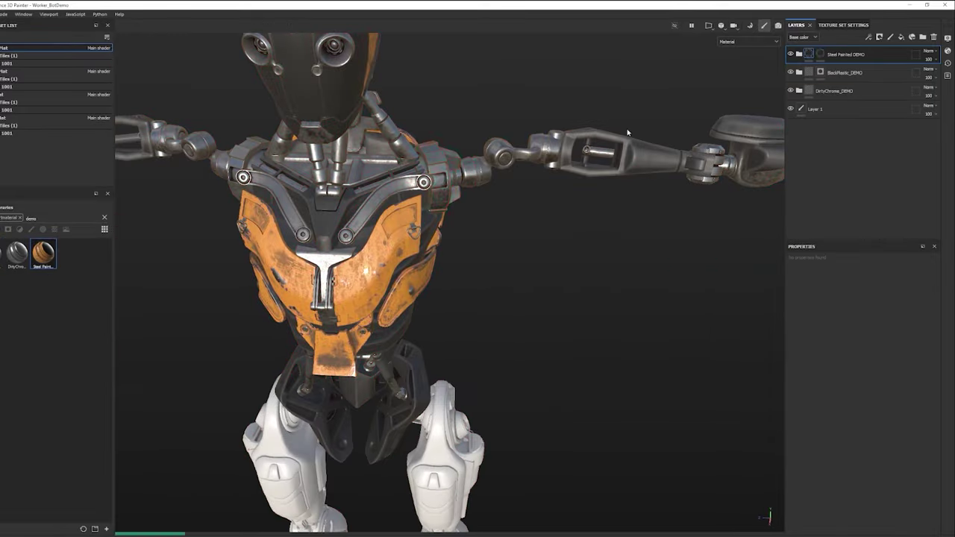
Step: Reveal the orange painted steel on the forearm casings in the arms' Steel Painted DEMO mask
left_click(819, 57)
middle_click_drag(656, 194, 478, 187, "alt")
middle_click_drag(298, 187, 717, 209, "alt")
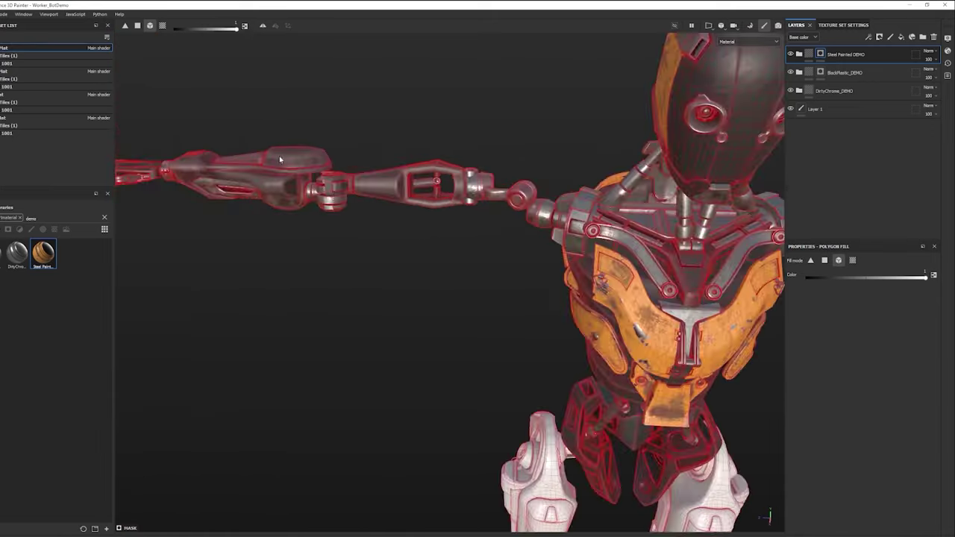
left_click_drag(567, 254, 470, 241, "alt")
scroll(470, 241, "up", 4)
middle_click_drag(656, 239, 373, 239, "alt")
Step: Set Polygon Fill to UV chunk mode with value 0 and remove the orange from unwanted forearm parts
left_click(853, 260)
left_click_drag(926, 277, 806, 279)
middle_click_drag(299, 239, 642, 223, "alt")
scroll(465, 315, "down", 5)
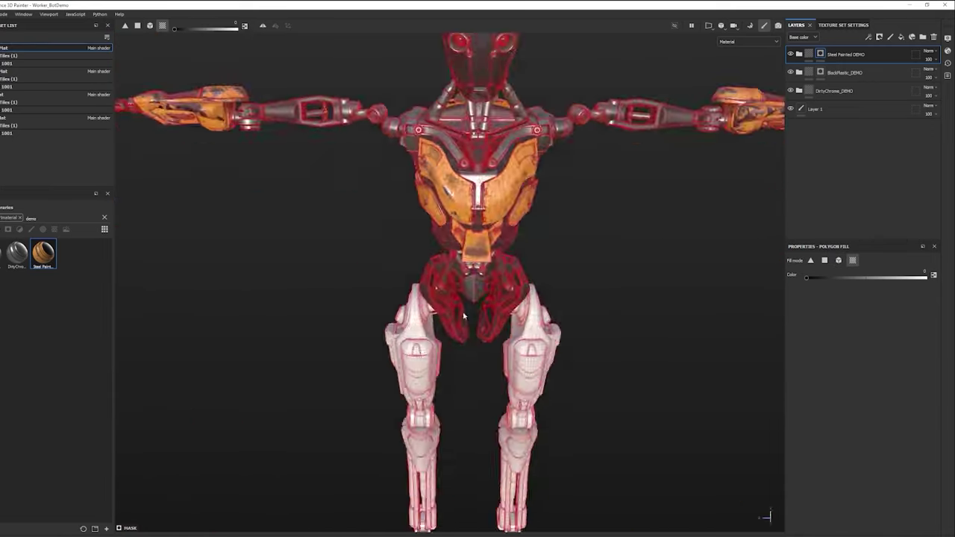
Step: Apply the DirtyChrome_DEMO and BlackPlastic_DEMO smart materials to the legs texture set and select the black plastic mask
left_click_drag(465, 316, 522, 291, "alt")
left_click(52, 94)
left_click_drag(16, 254, 829, 54)
left_click_drag(2, 254, 829, 52)
left_click(820, 53)
Step: Use mesh and UV chunk fills to reveal the black plastic on the leg parts in the BlackPlastic_DEMO mask
left_click(839, 261)
left_click_drag(522, 261, 451, 343, "alt")
scroll(555, 271, "up", 5)
mouse_move(347, 331)
left_mouse_down("alt")
mouse_move(480, 207)
mouse_move(590, 228)
mouse_move(305, 254)
mouse_move(253, 173)
mouse_move(350, 324)
mouse_move(448, 299)
left_mouse_up("alt")
left_click(854, 260)
left_click_drag(478, 254, 433, 224, "alt")
Step: Apply the Steel Painted DEMO smart material to the legs and select its group mask
left_click_drag(45, 257, 450, 208)
left_click(821, 54)
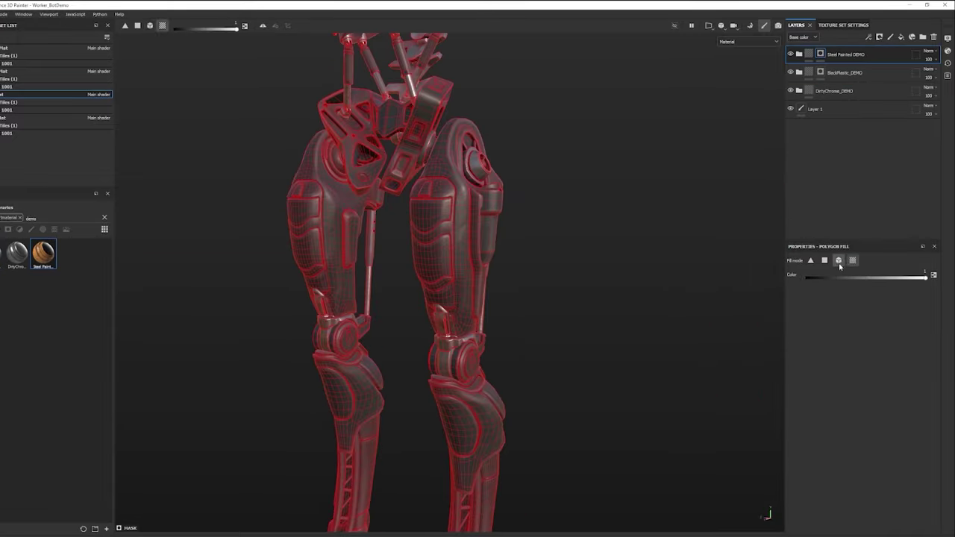
Step: Use the mesh fill mode in the Steel Painted DEMO mask to reveal the orange paint on the leg armour parts
left_click(840, 262)
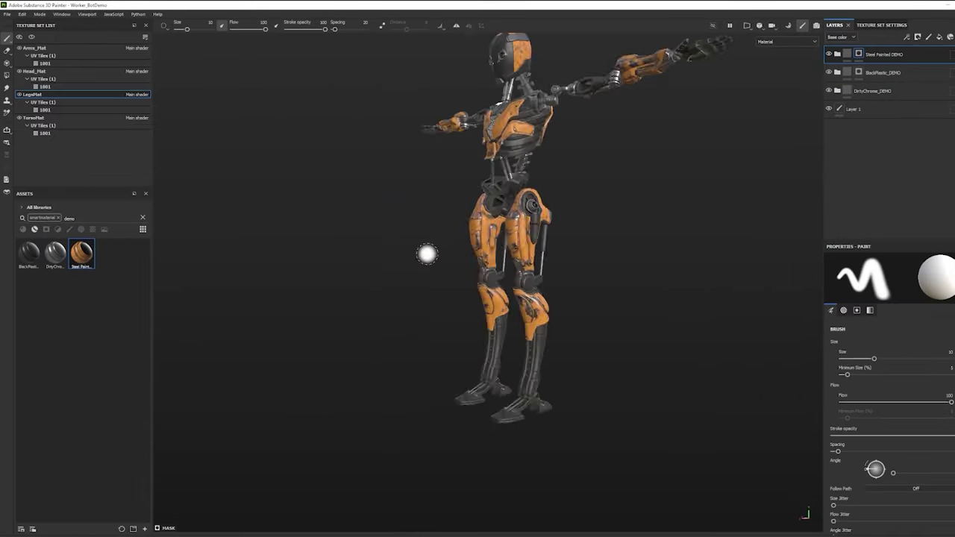
left_click_drag(426, 253, 538, 222, "alt")
middle_click_drag(538, 221, 559, 284, "alt")
mouse_move(559, 284)
left_mouse_down("alt")
mouse_move(504, 304)
mouse_move(311, 309)
mouse_move(715, 395)
mouse_move(593, 373)
mouse_move(401, 396)
mouse_move(695, 408)
mouse_move(667, 376)
mouse_move(653, 376)
left_mouse_up("alt")
scroll(651, 377, "up", 3)
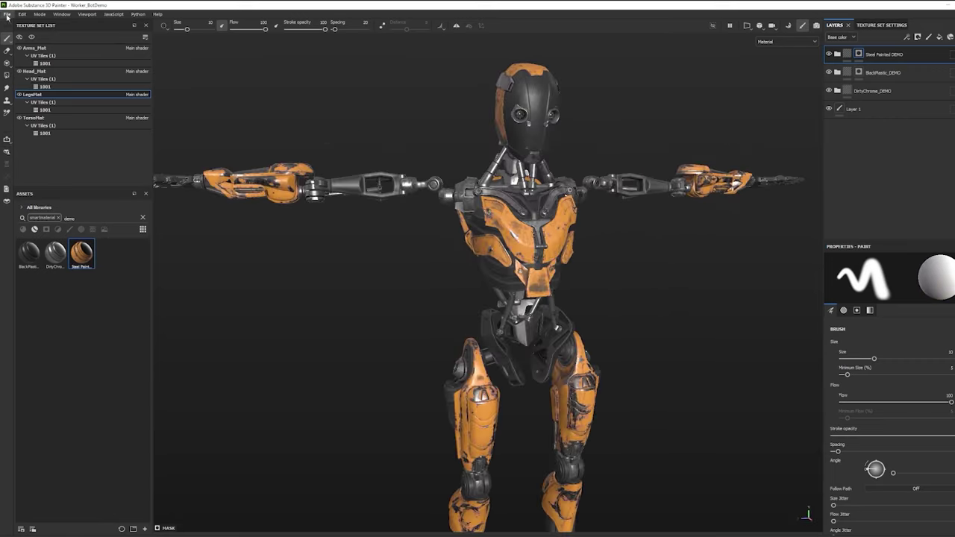
Step: Open the texture export settings and exclude the height and emissive maps for Arms_Mat and Head_Mat
left_click(6, 14)
left_click(23, 119)
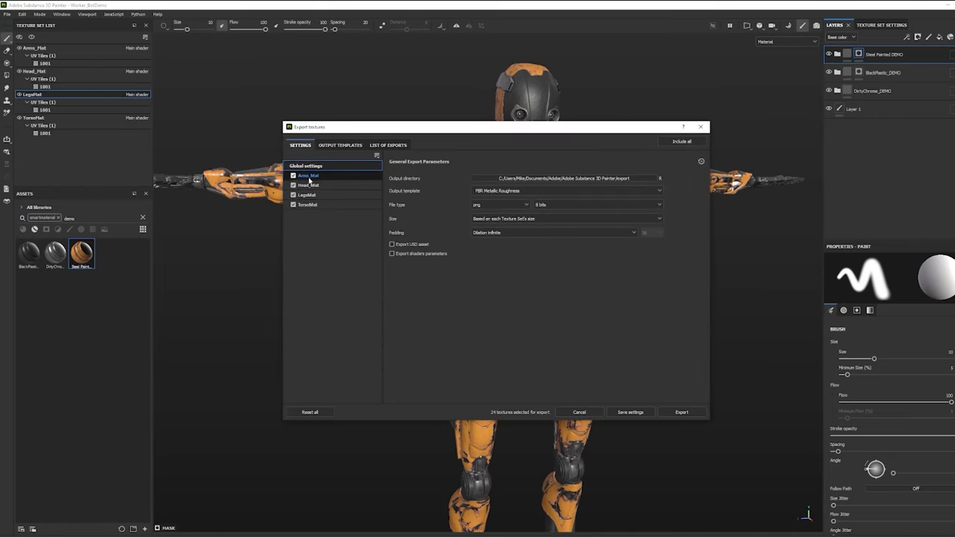
left_click(312, 195)
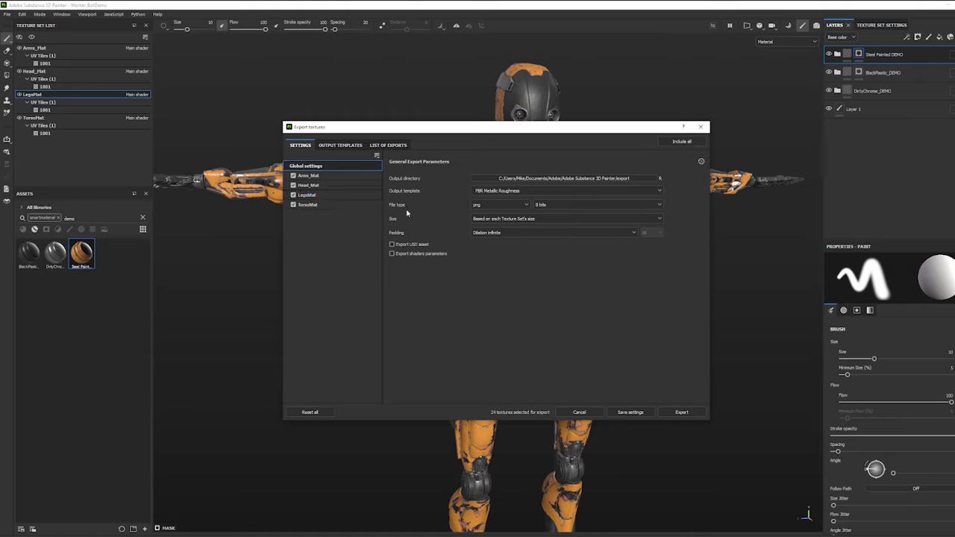
left_click(316, 176)
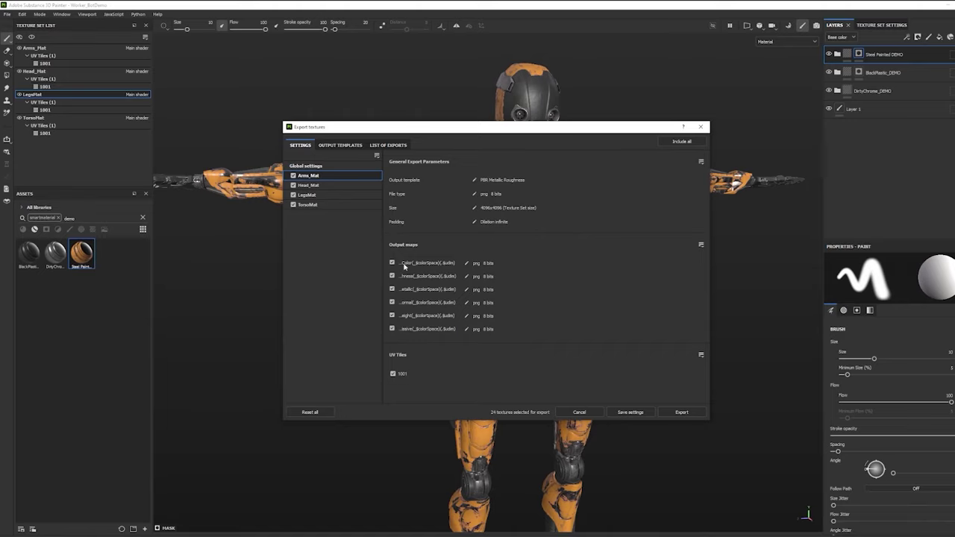
left_click(392, 329)
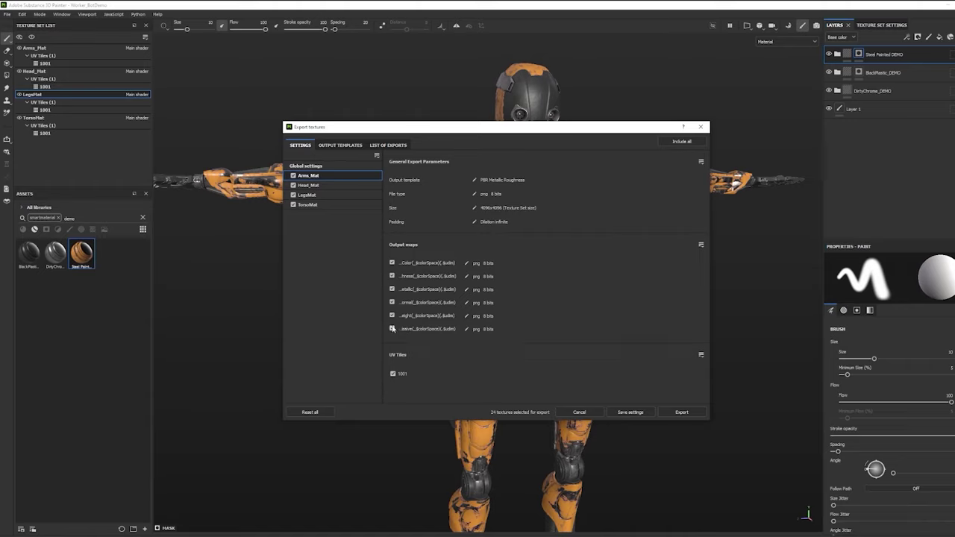
left_click(327, 188)
left_click(392, 316)
left_click(391, 328)
Step: Exclude the height and emissive maps from the export for LegsMat and TorsoMat
left_click(312, 196)
left_click(392, 315)
left_click(392, 328)
left_click(307, 205)
left_click(392, 328)
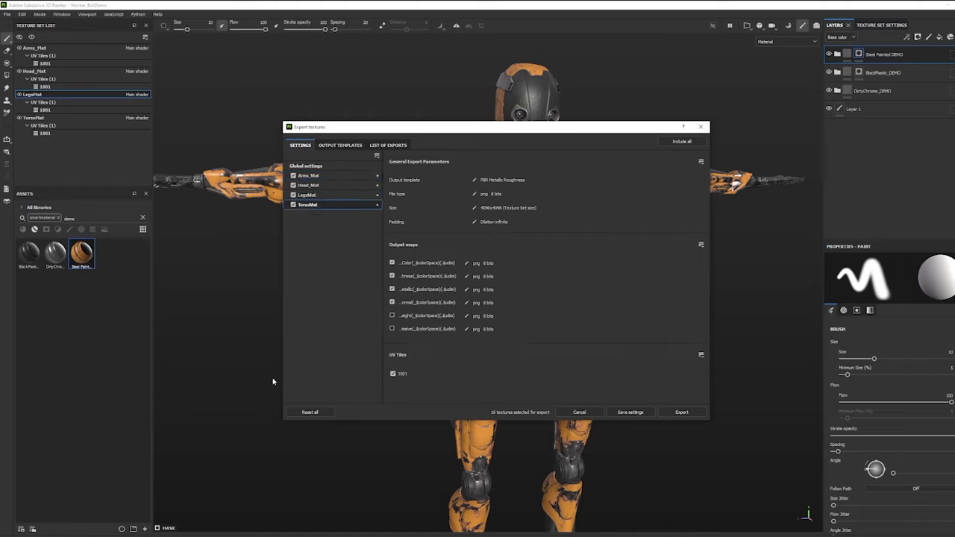
Step: Export the textures to the SubstanceDemoVideo folder on the Desktop as 8-bit PNG, with padding set to Dilation + default background color at 16
left_click(306, 166)
left_click(624, 180)
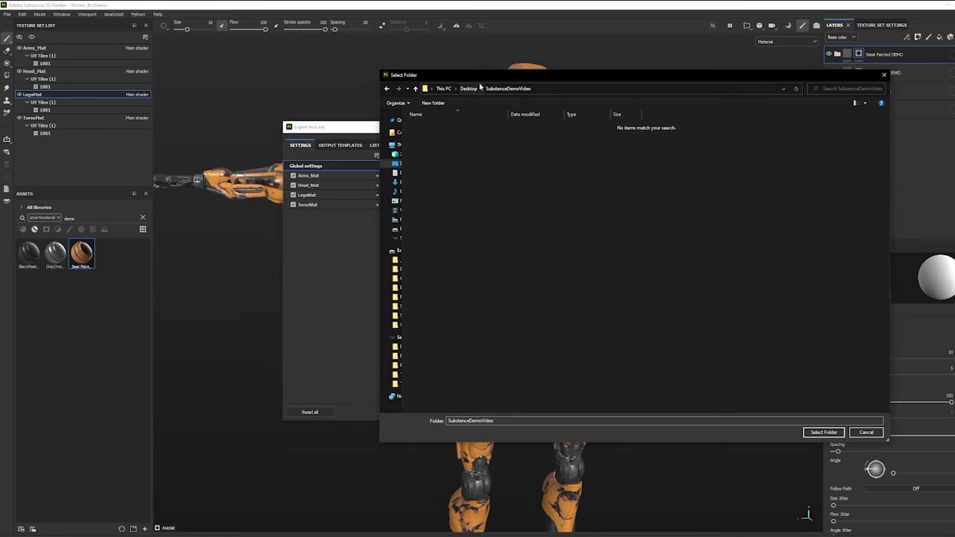
left_click(824, 432)
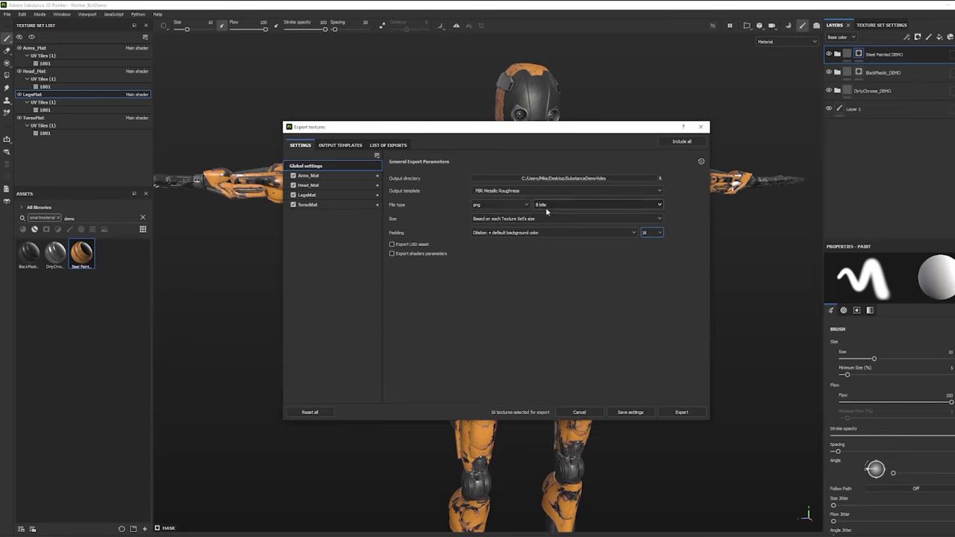
left_click(679, 412)
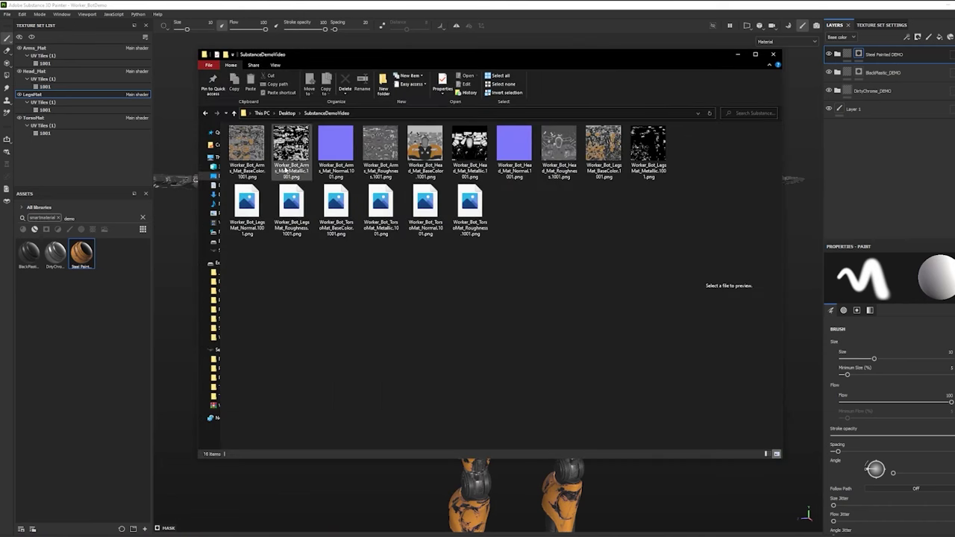
Step: Enlarge the preview in the export folder and examine the base color maps of the arms, head, legs and torso
left_click(248, 149)
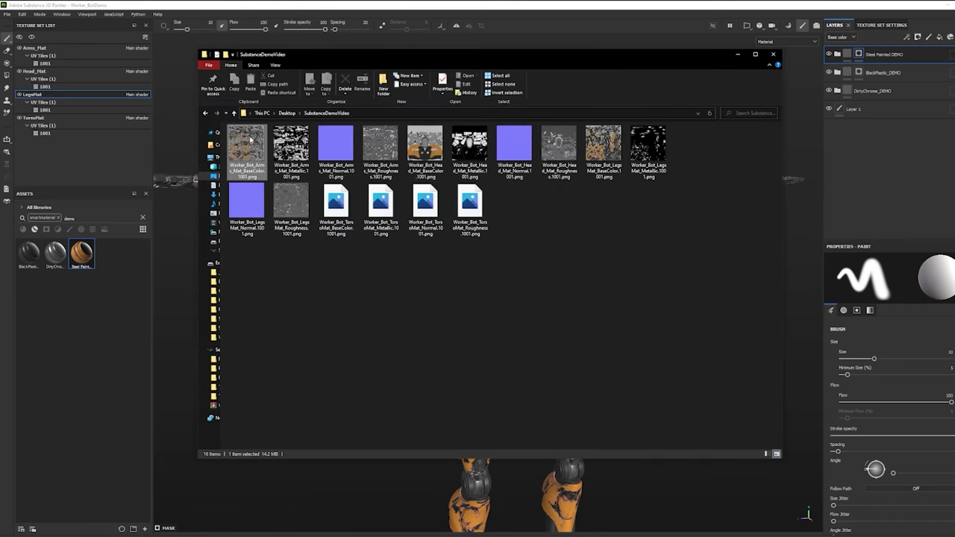
left_click_drag(670, 207, 429, 207)
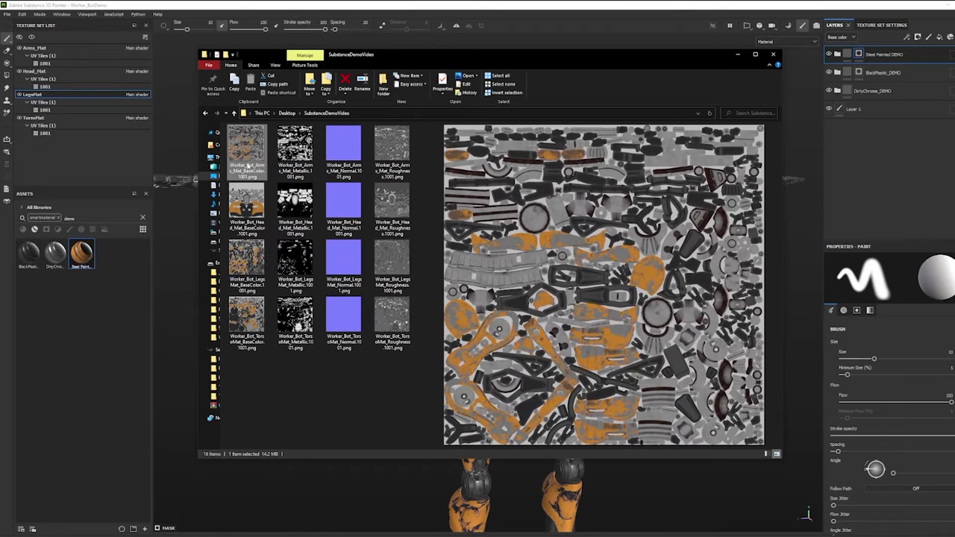
left_click(247, 211)
left_click(247, 256)
left_click(247, 317)
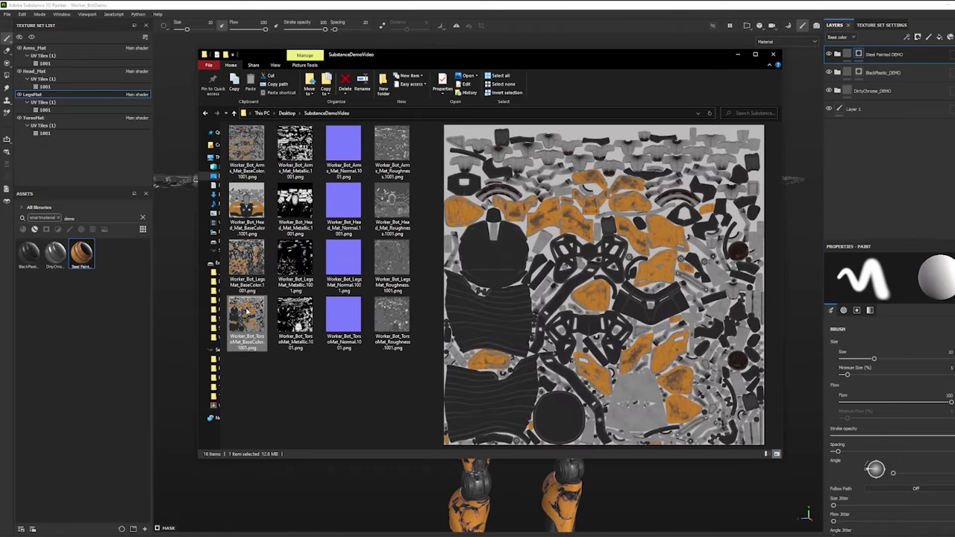
Step: Examine the exported metallic, normal and roughness maps, and look over the whole textured robot
left_click(301, 157)
left_click(301, 217)
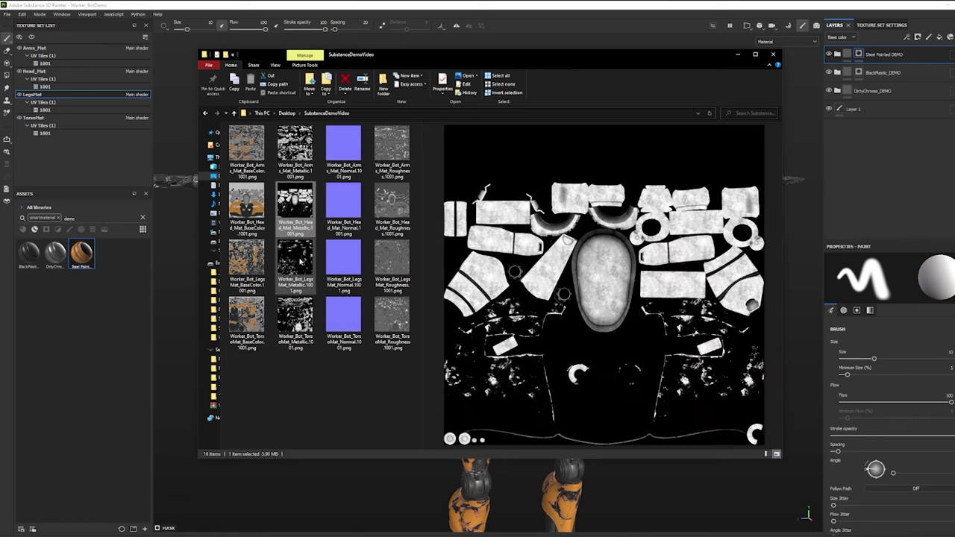
left_click(301, 262)
left_click(308, 320)
left_click(354, 151)
left_click(344, 200)
left_click(345, 260)
left_click(392, 147)
left_click(392, 320, "shift")
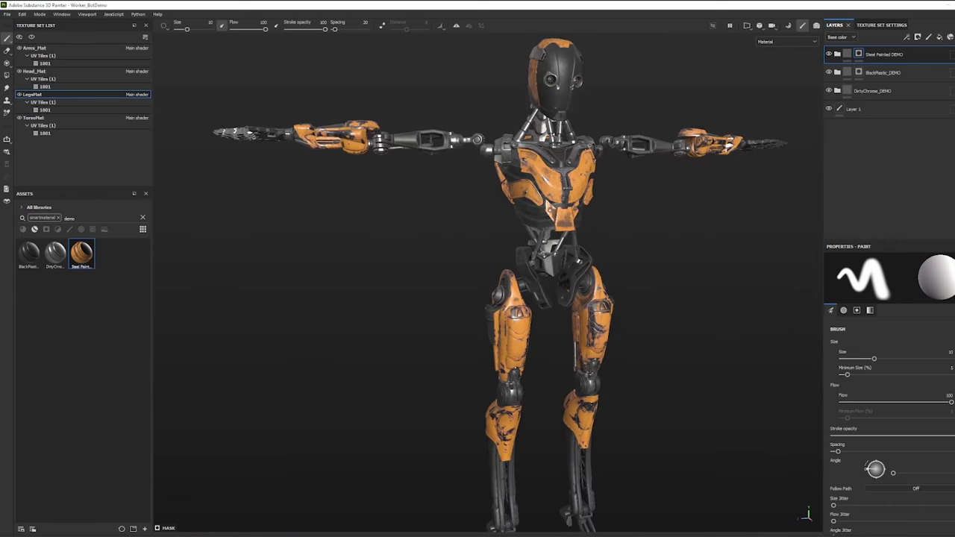
scroll(470, 308, "down", 3)
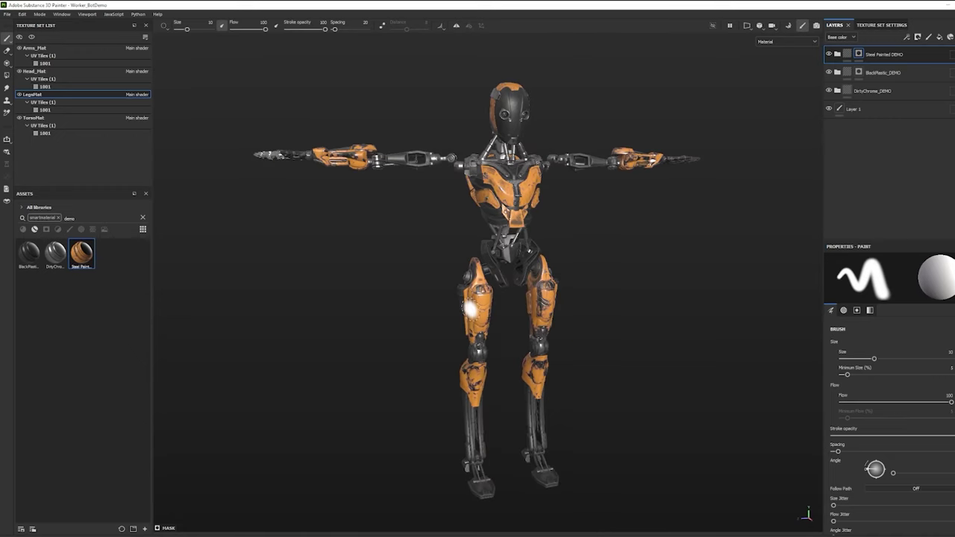